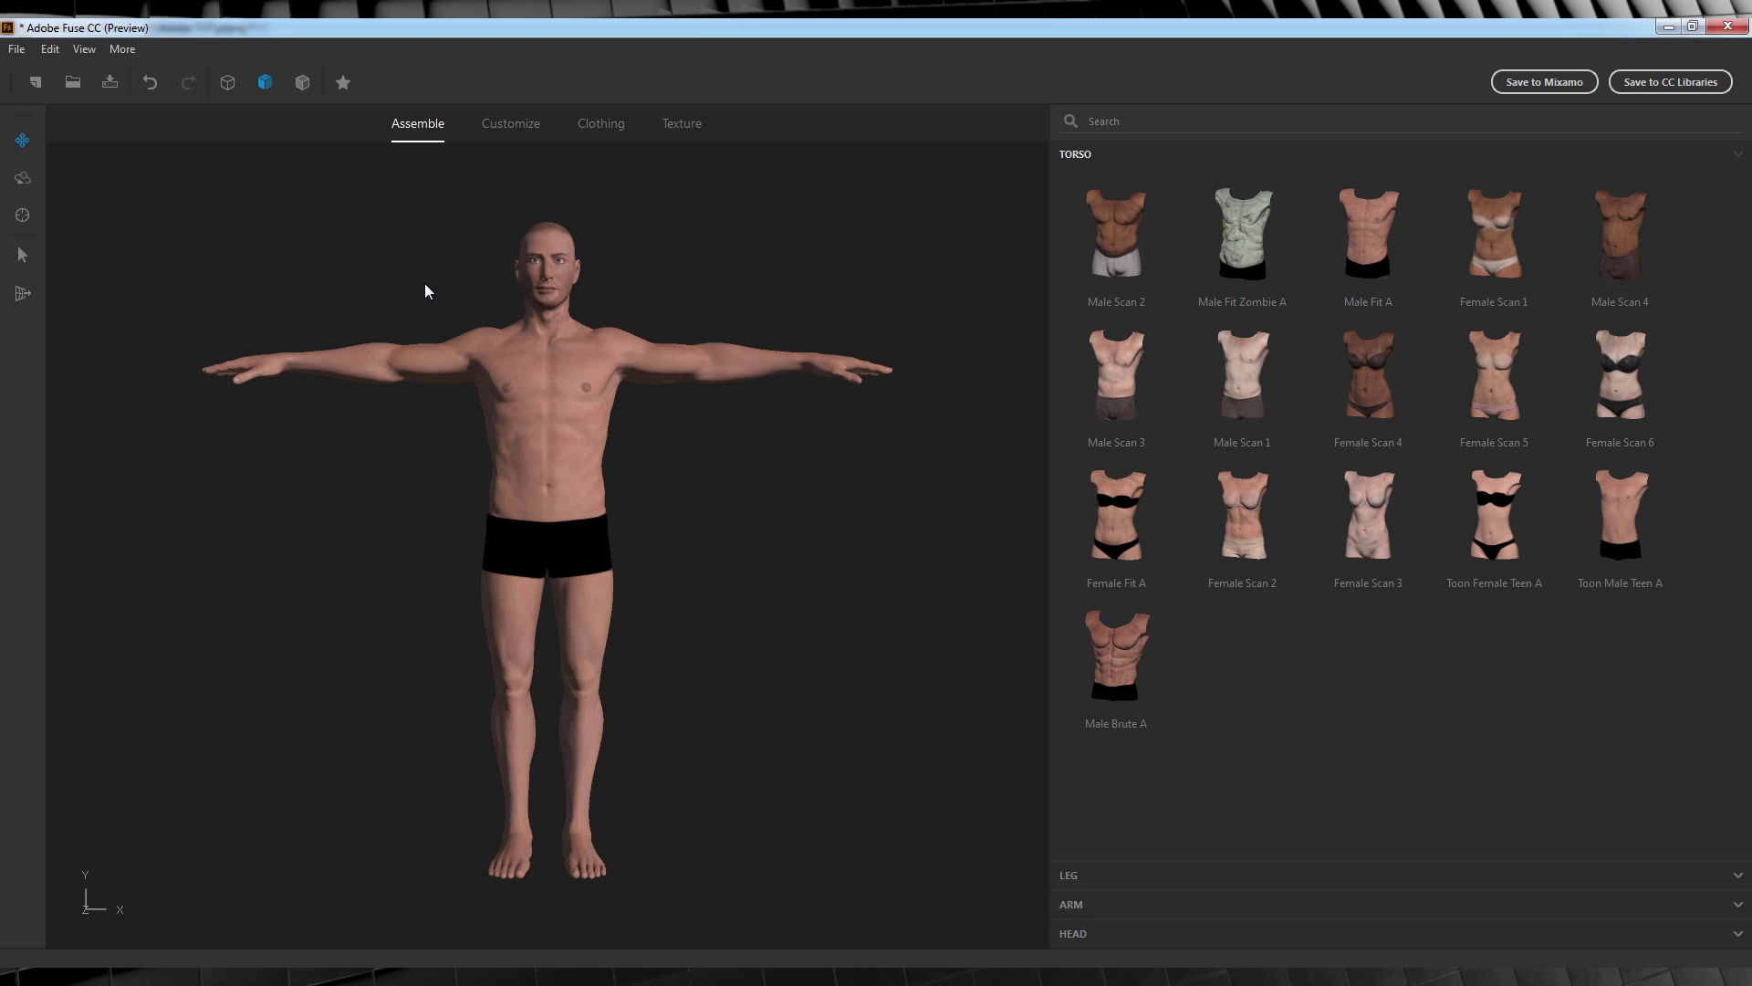
- Orbit and reframe the current figure from all sides, briefly trying the sculpt tool on the chest
mouse_move(425, 283)
middle_mouse_down()
mouse_move(376, 279)
mouse_move(407, 243)
mouse_move(419, 294)
middle_mouse_up()
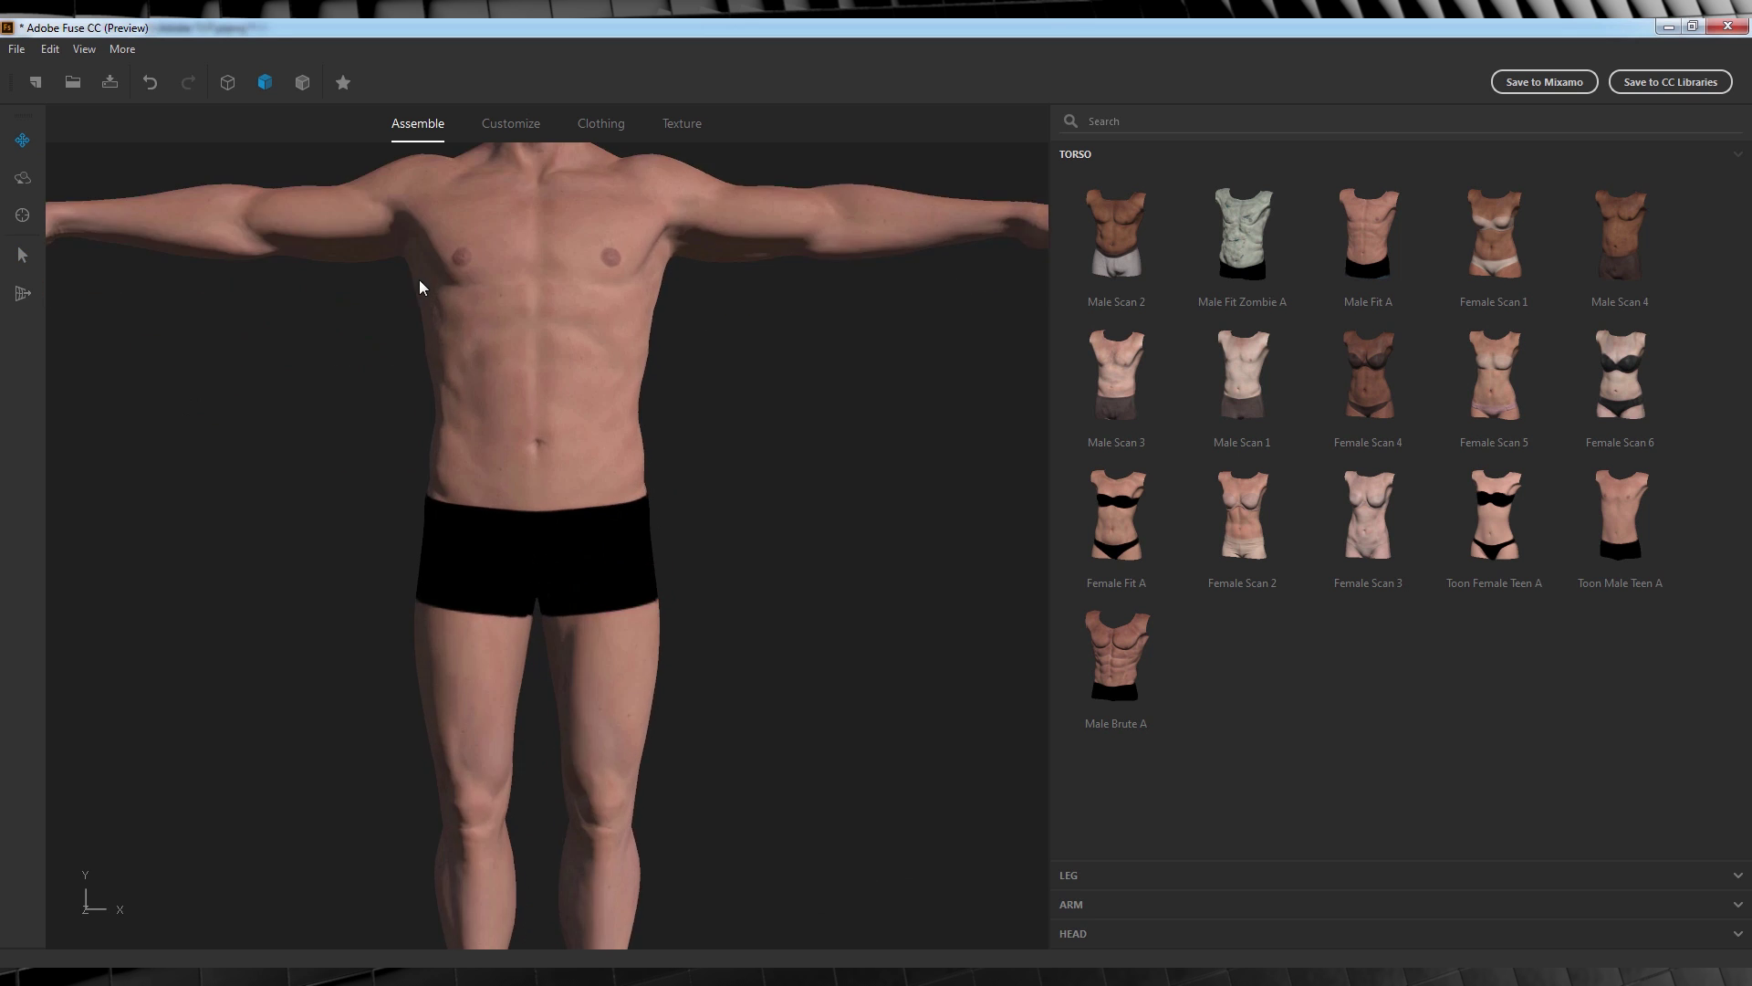
scroll(413, 271, "down", 5)
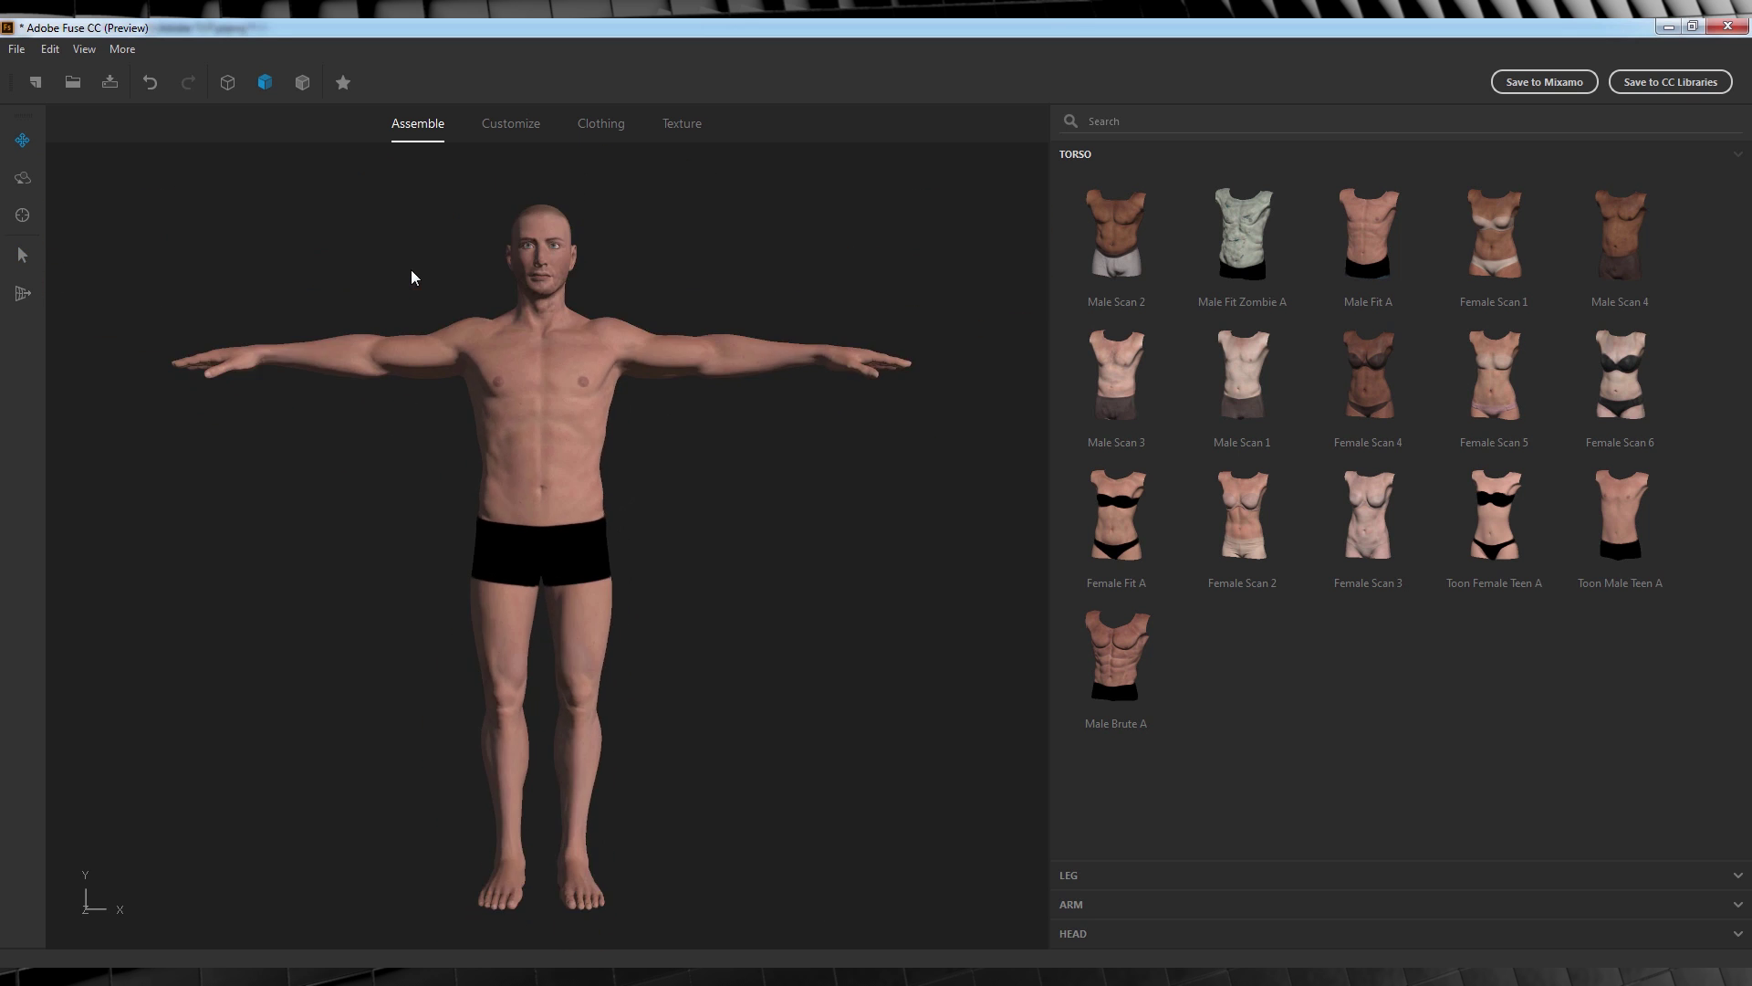
left_click(20, 179)
mouse_move(759, 461)
left_mouse_down()
mouse_move(113, 462)
mouse_move(459, 461)
mouse_move(769, 529)
mouse_move(741, 446)
left_mouse_up()
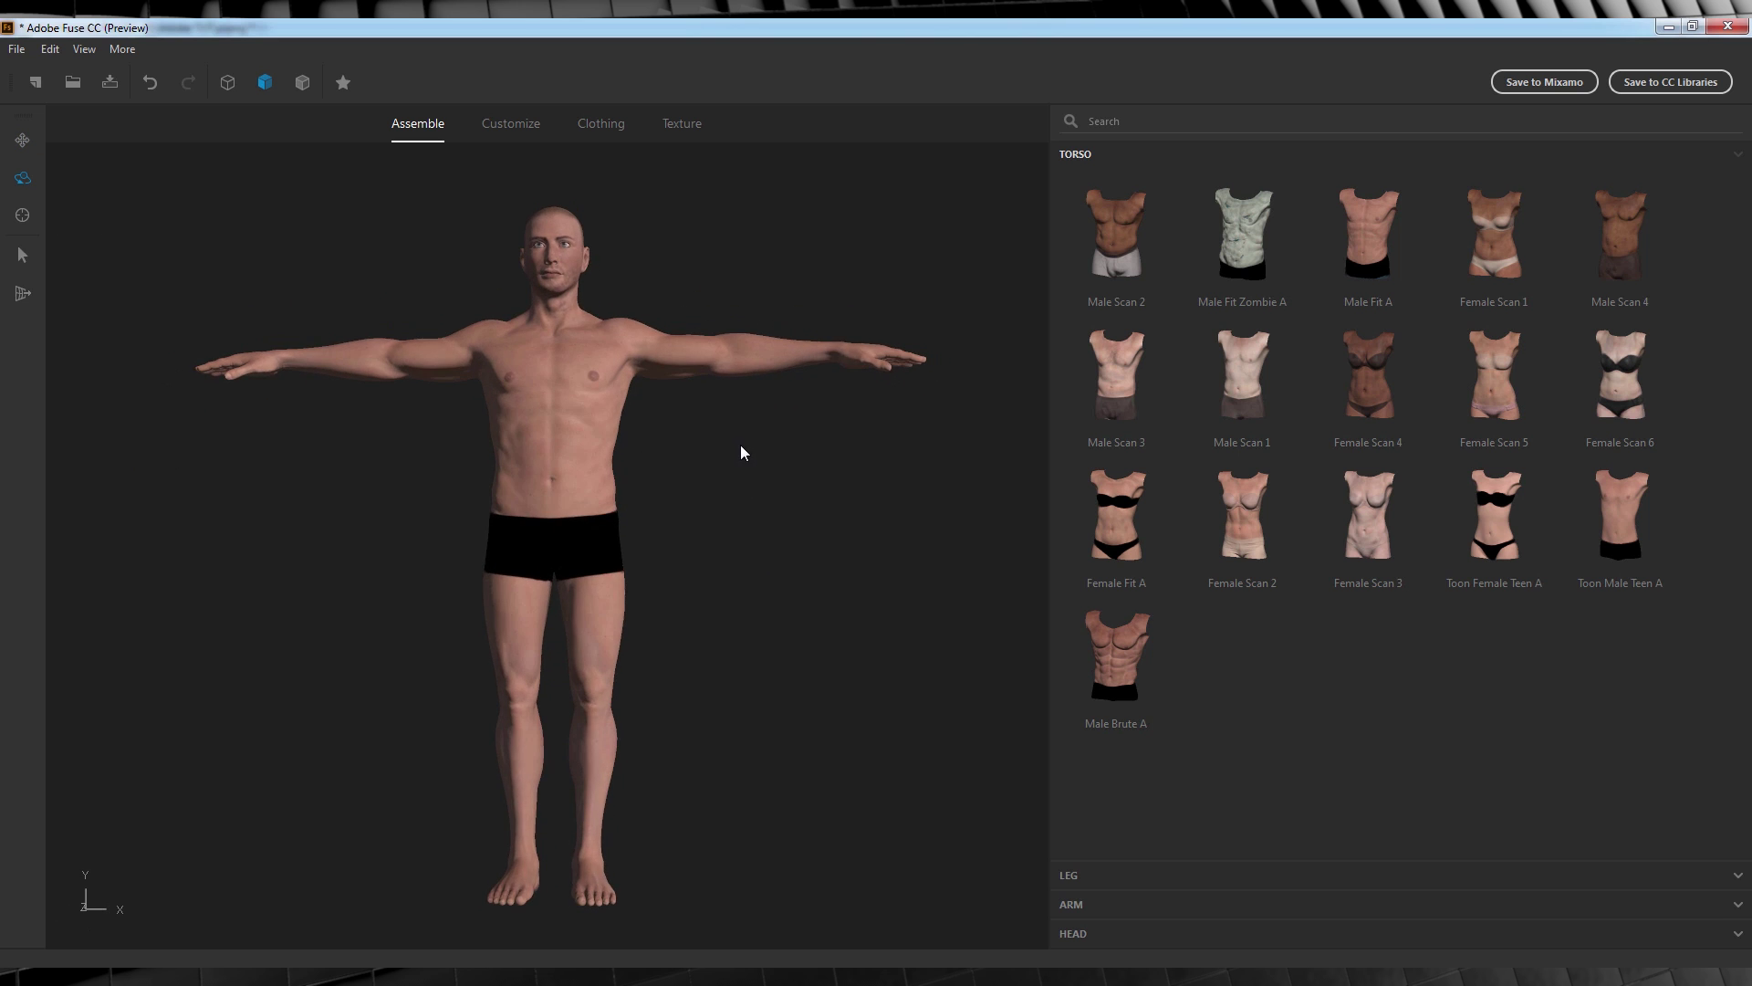
left_click(22, 216)
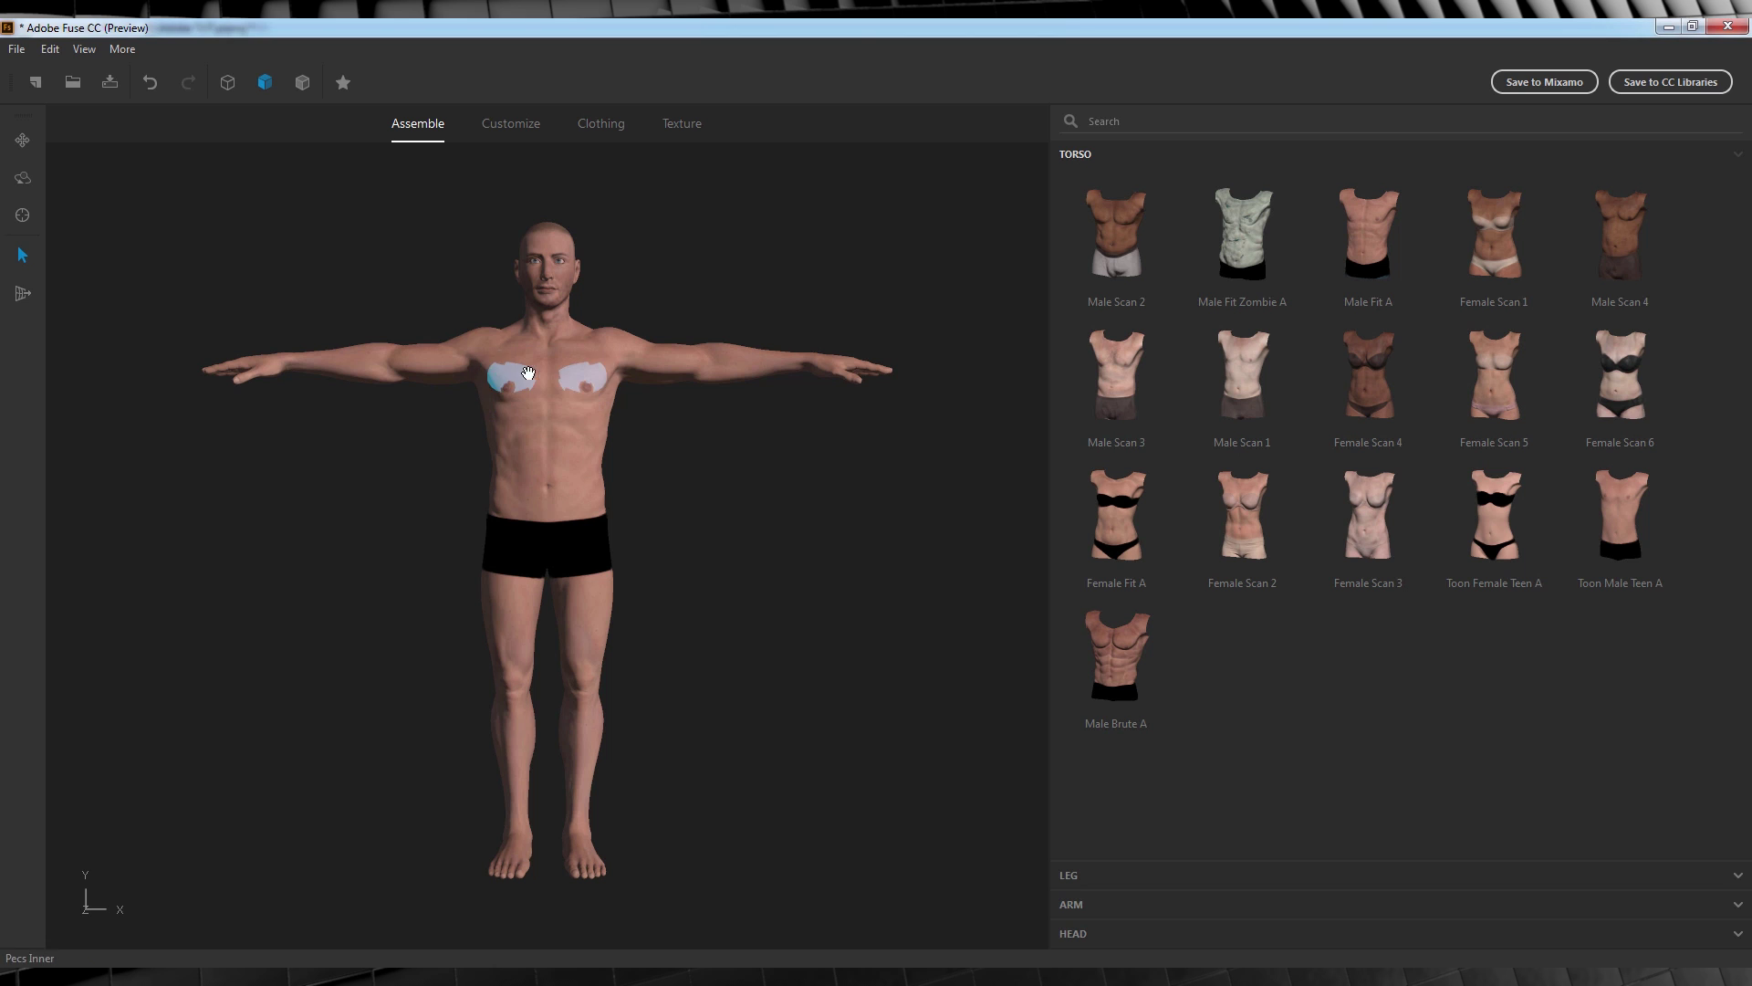
left_click(26, 293)
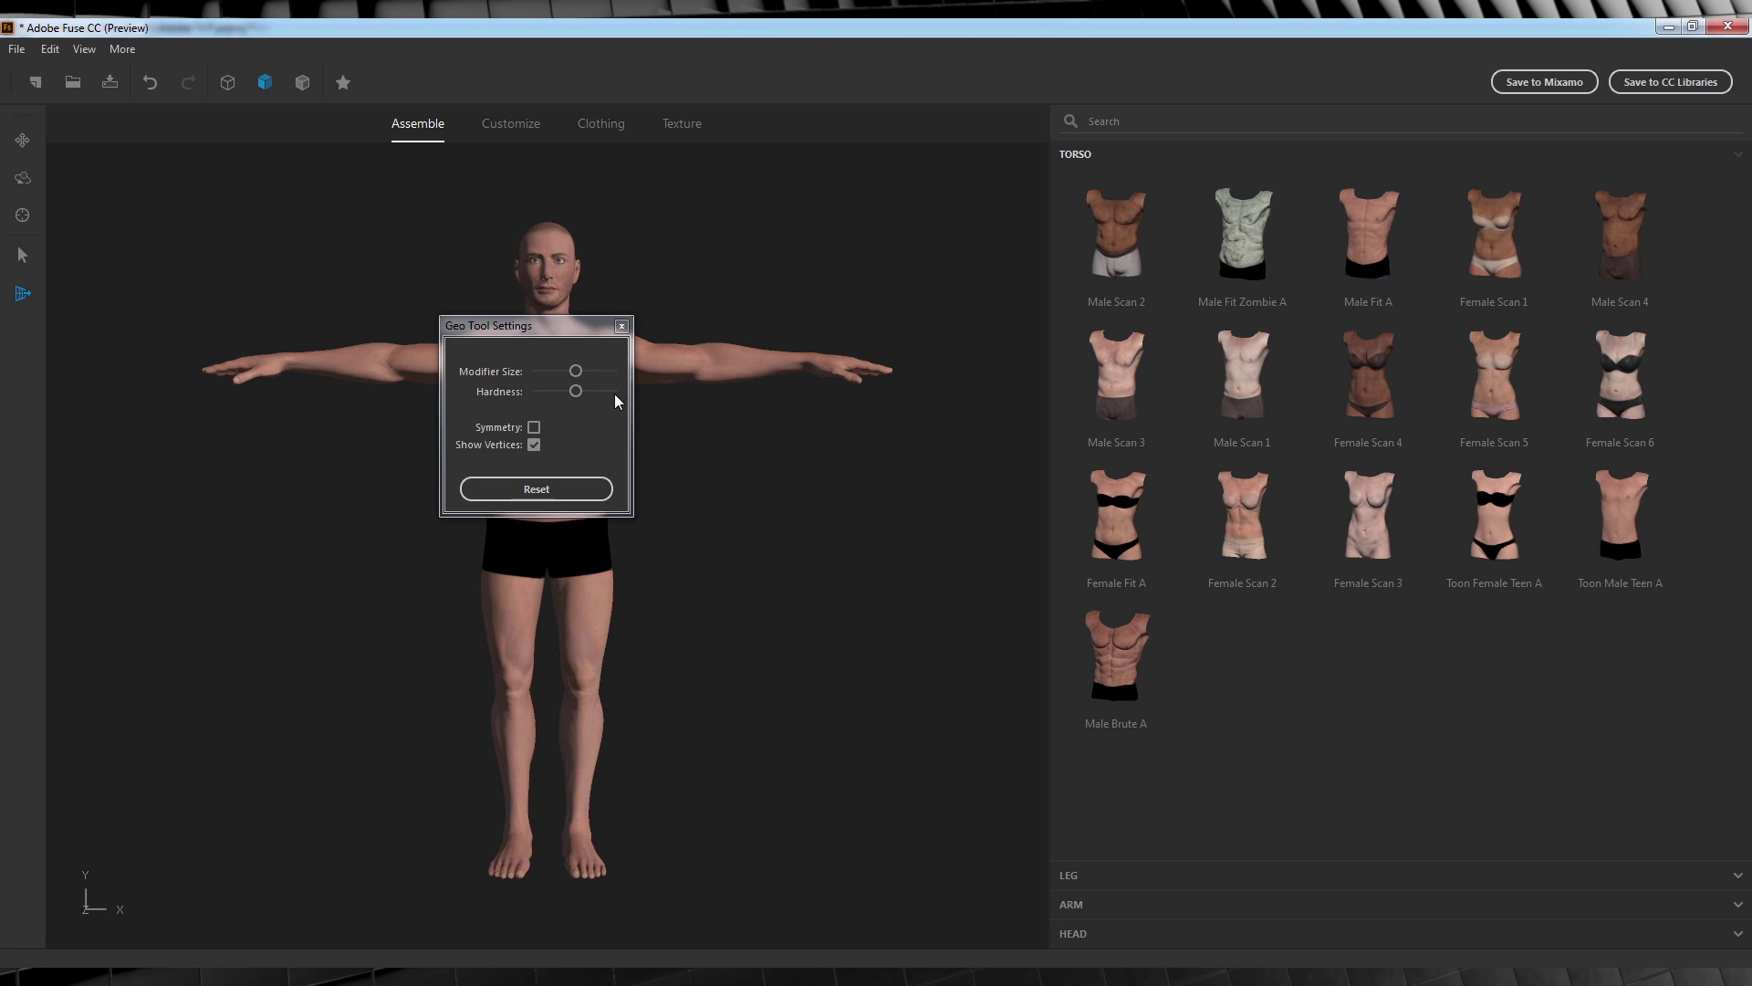
left_click(636, 334)
key("Escape")
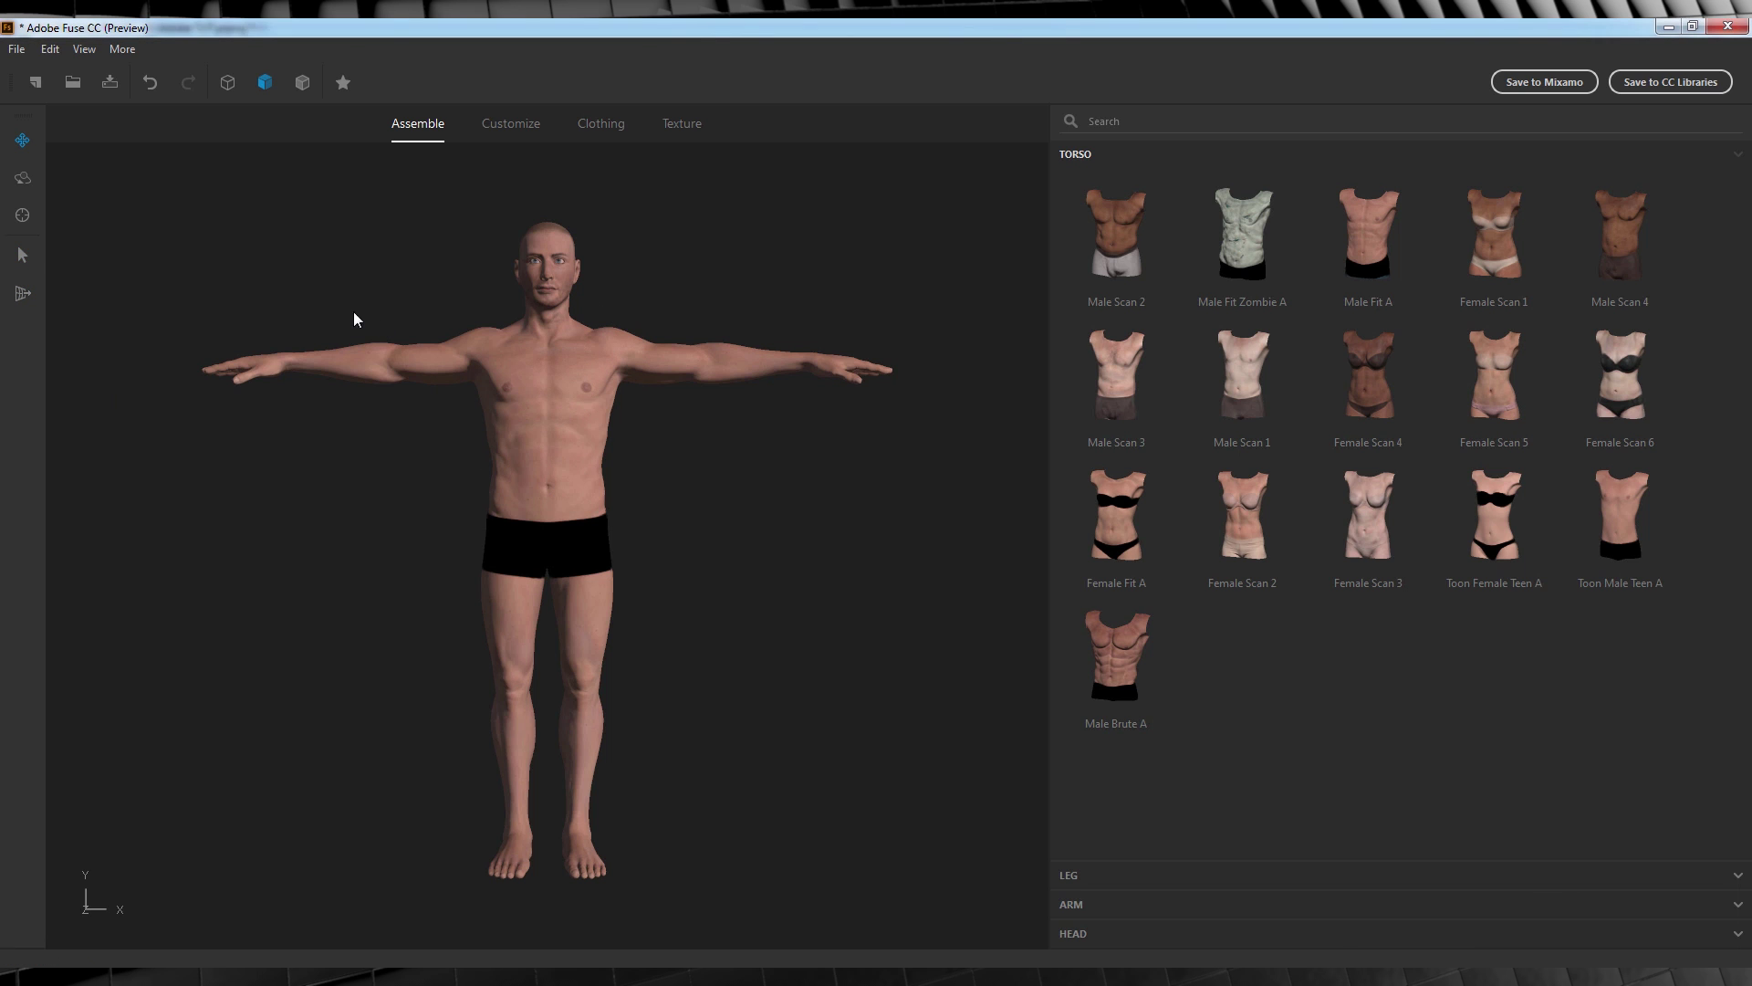
- Start a new character, discarding the current one, and add the Male Fit A head
left_click(16, 50)
left_click(27, 67)
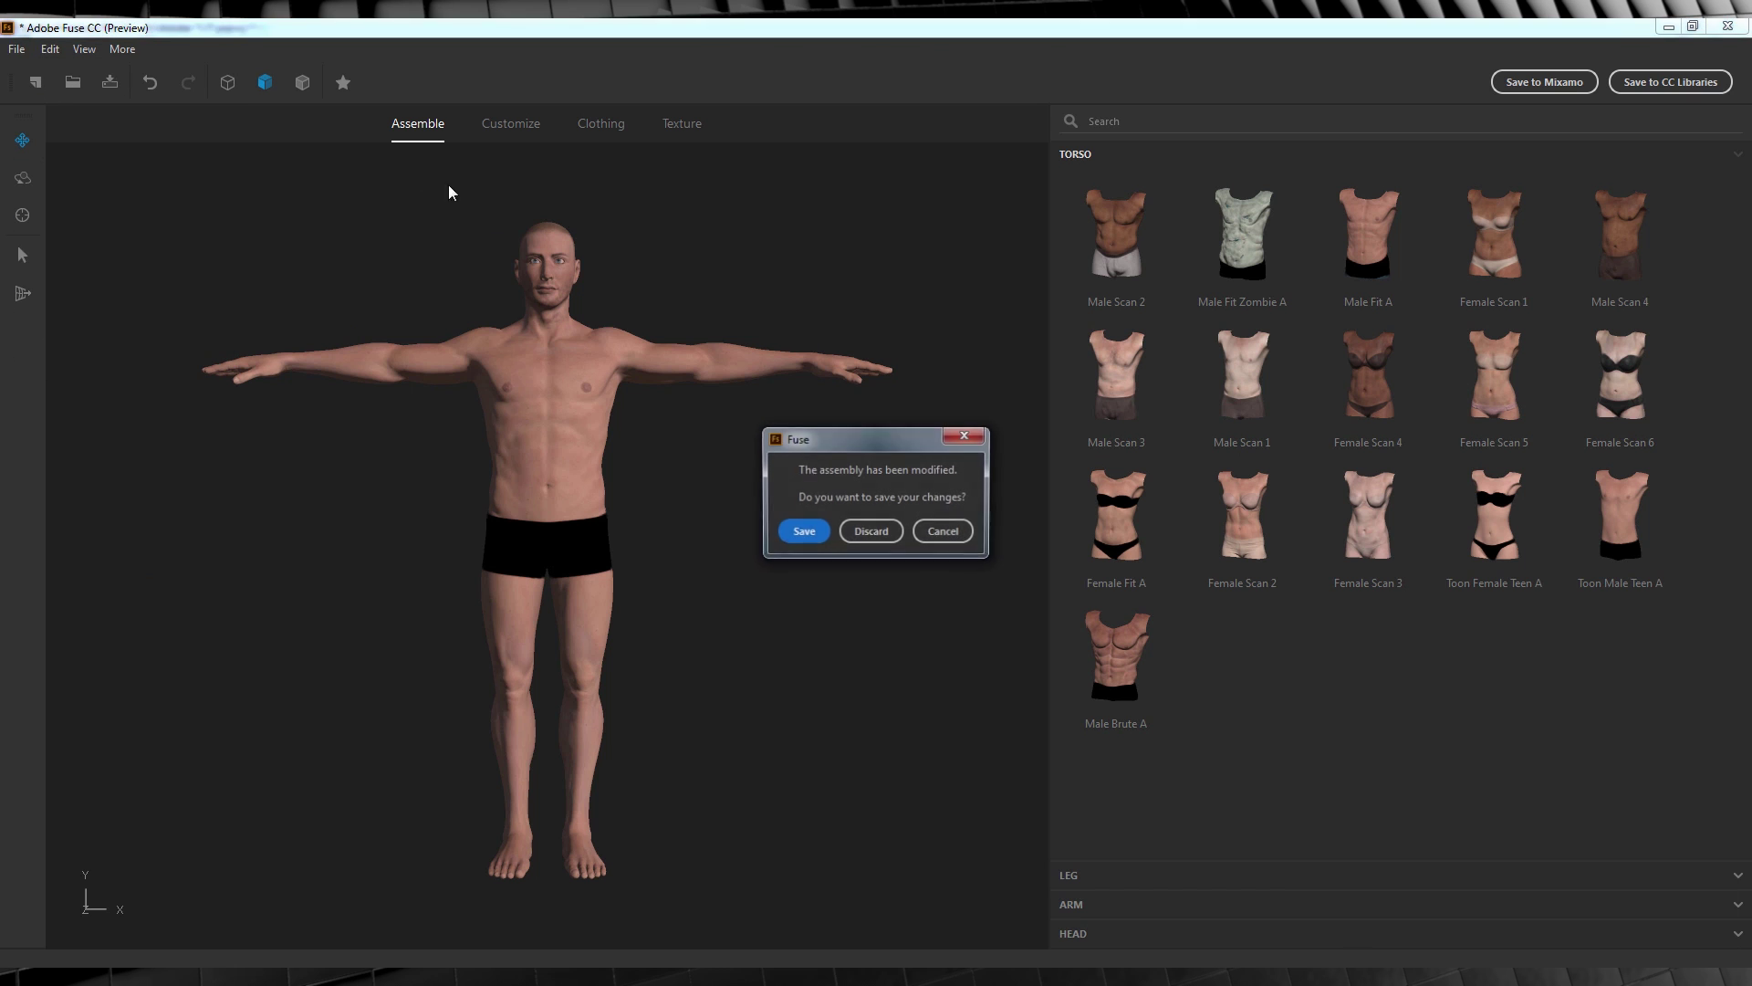
left_click(870, 534)
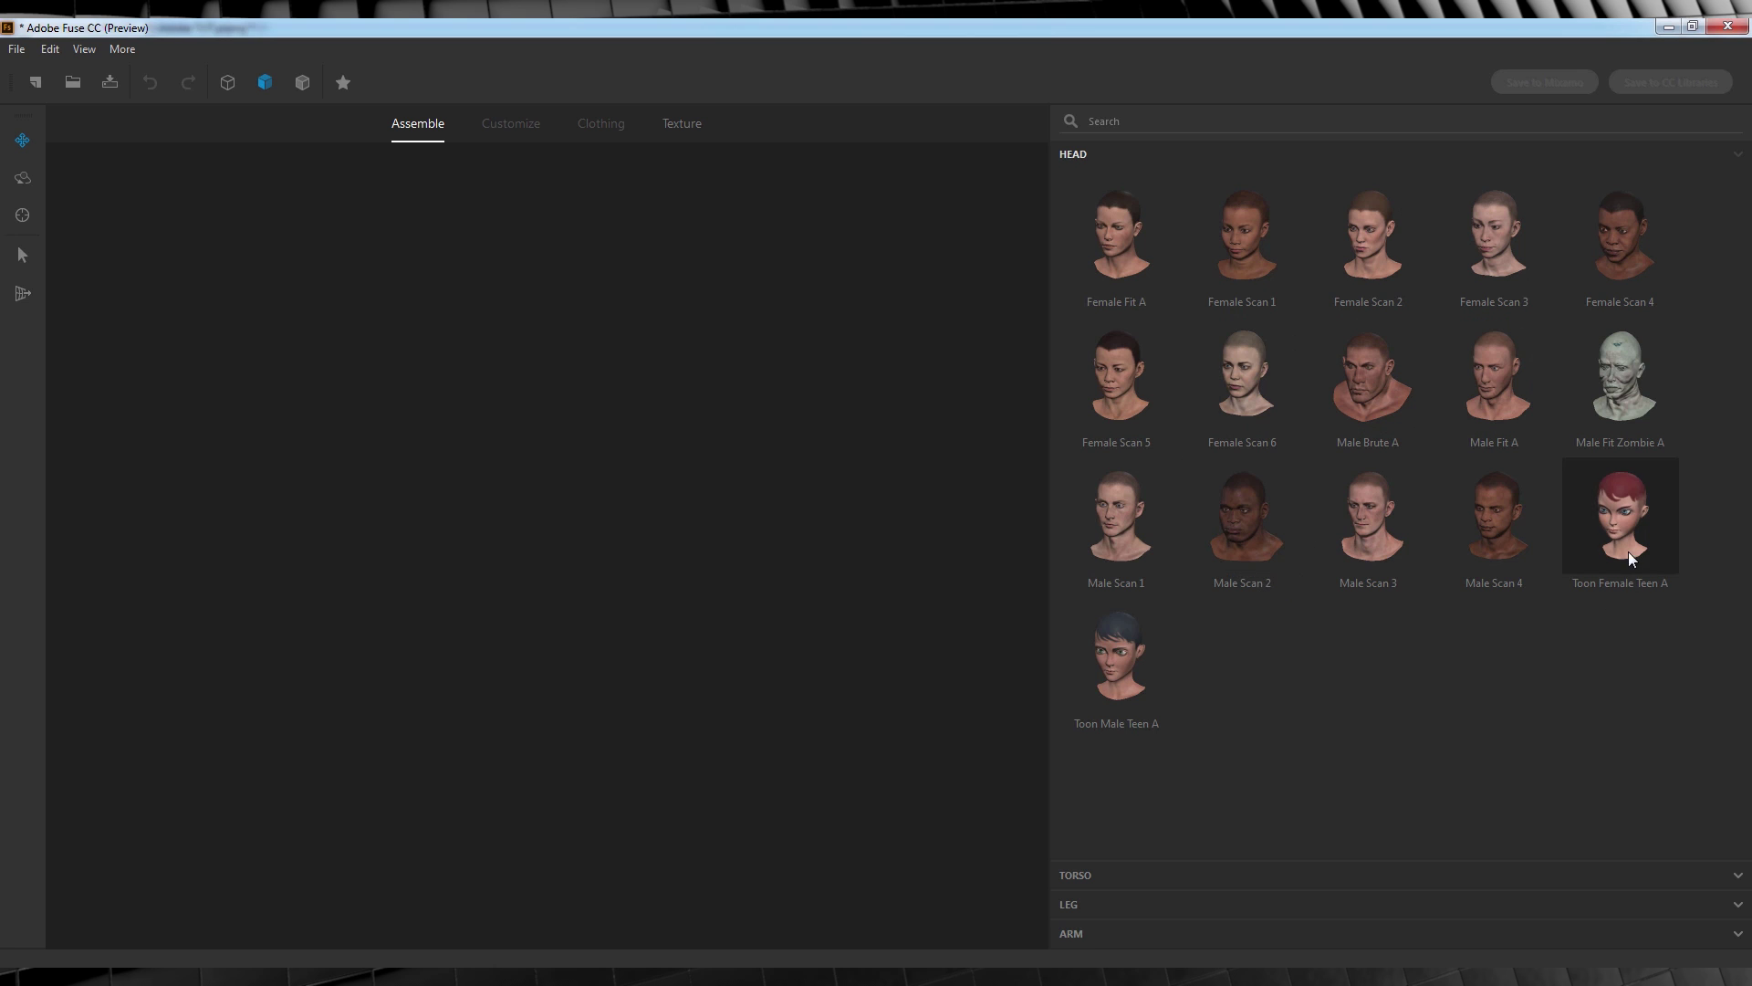
left_click(1487, 387)
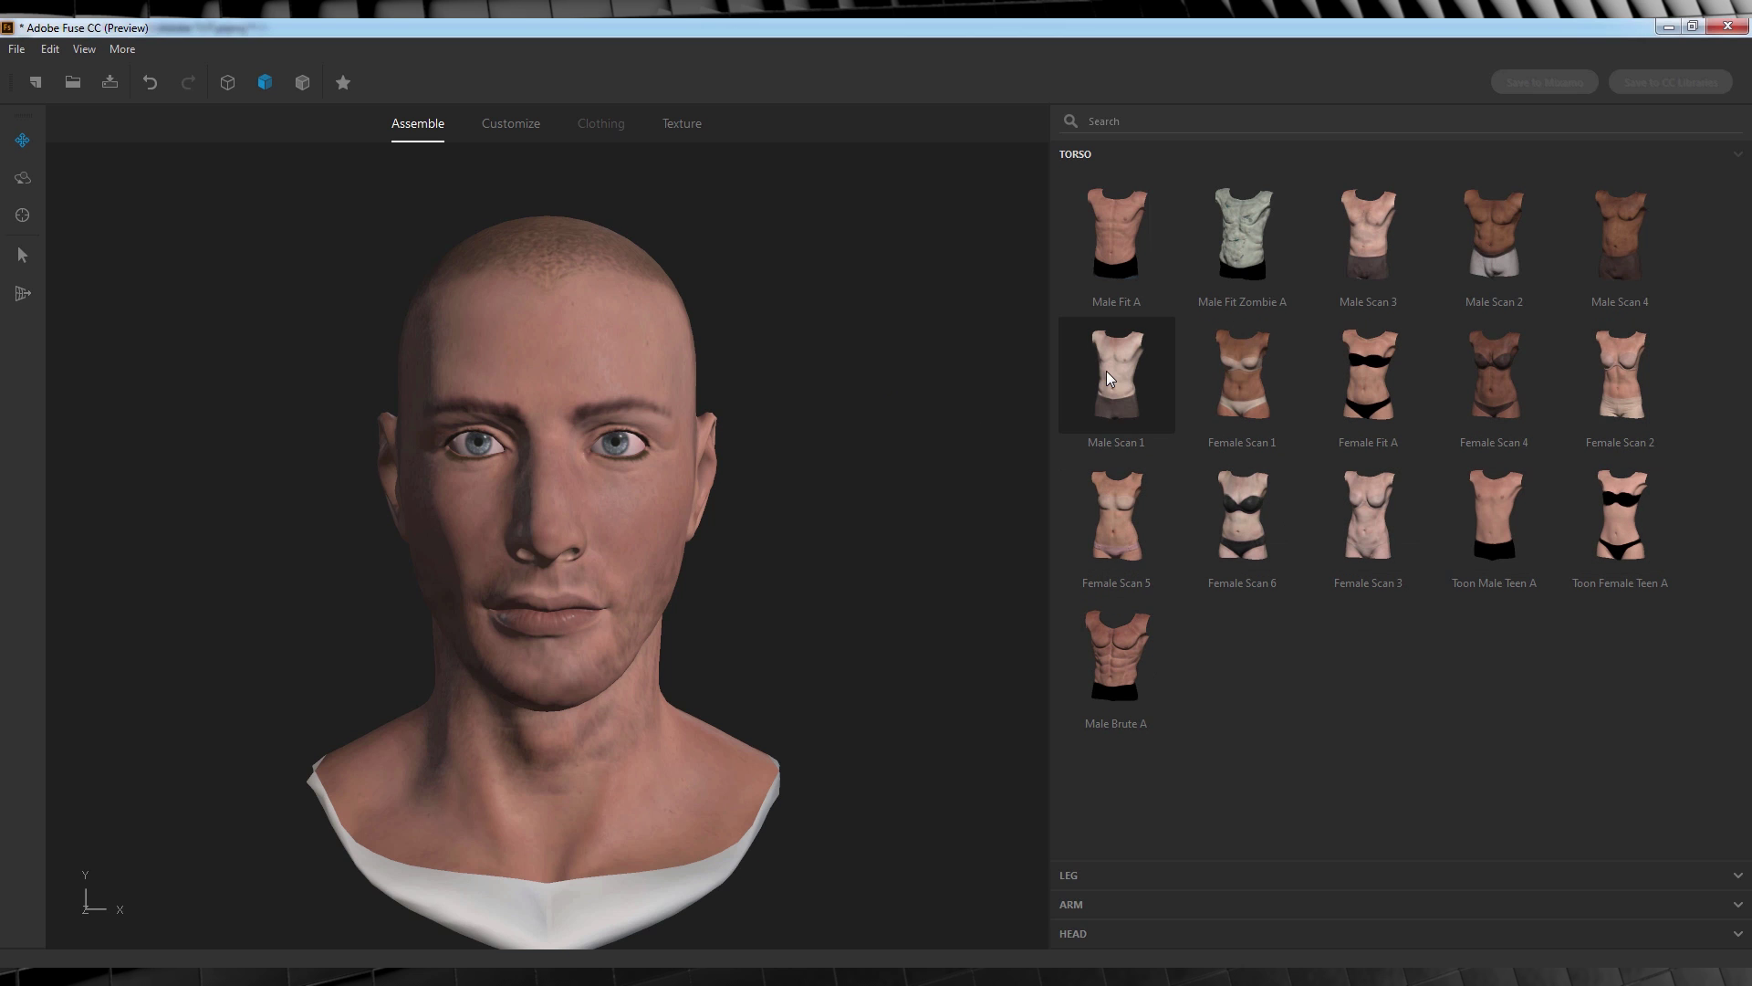
- Attach the Male Fit A torso and add matching Male Fit A legs and arms
left_click(1107, 235)
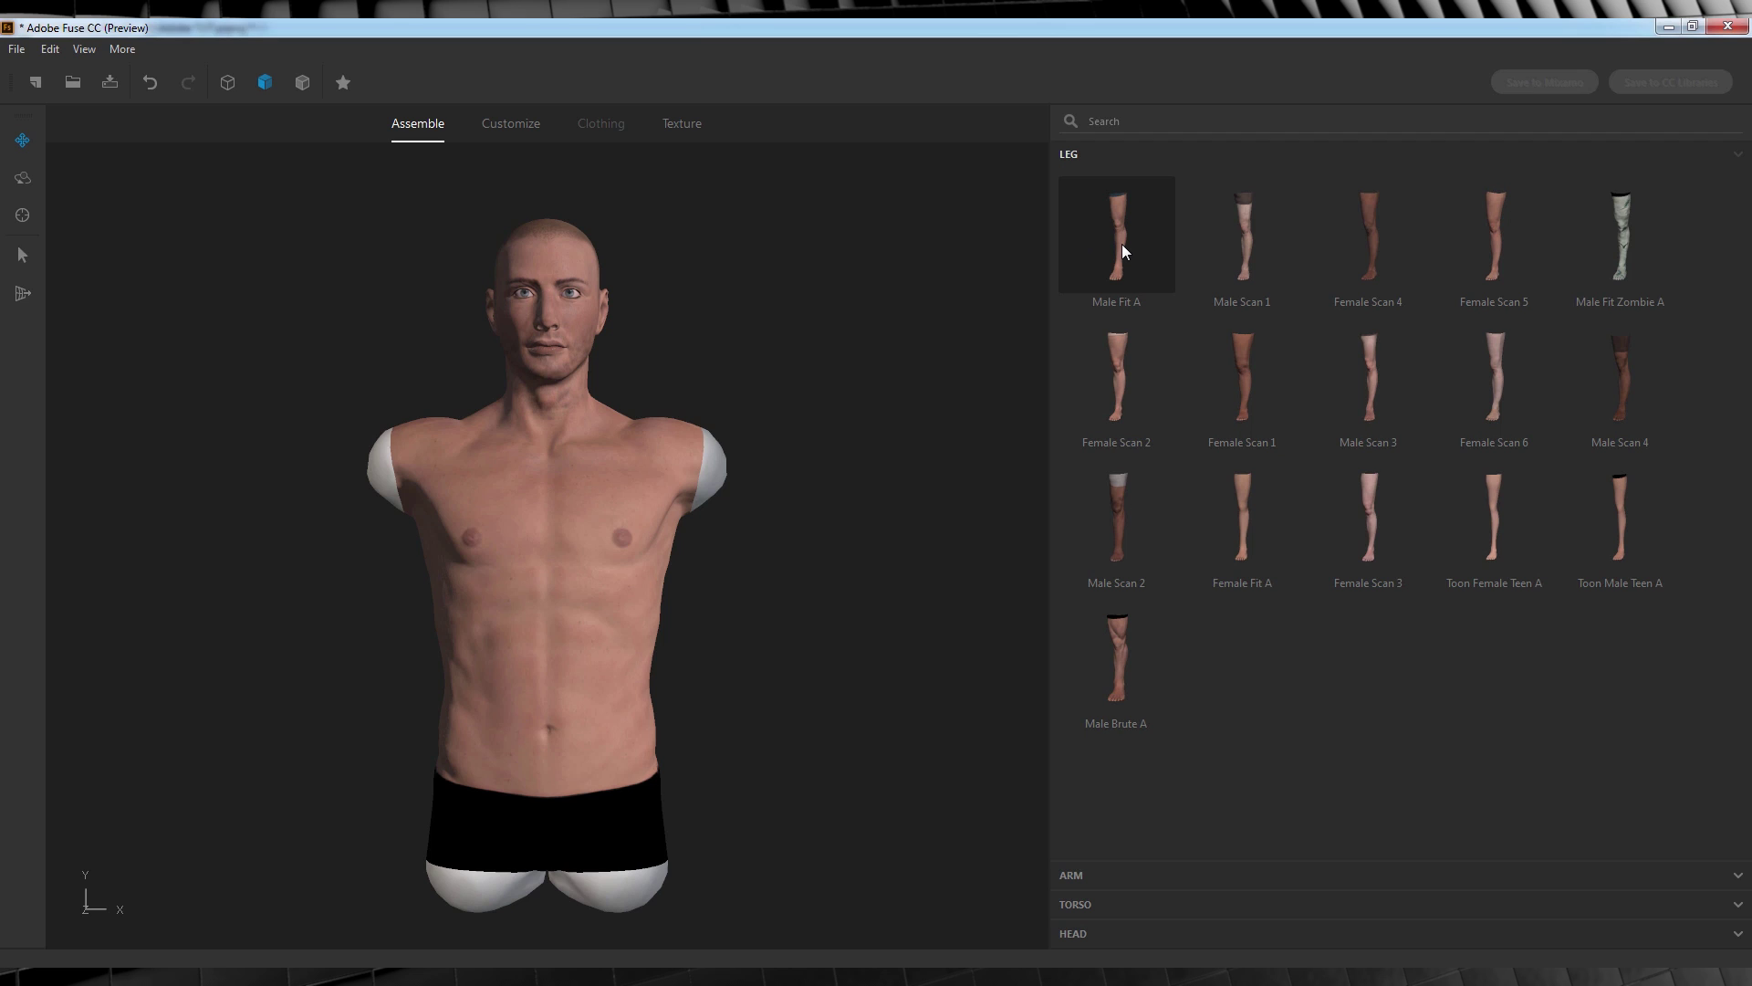
right_click(1123, 244)
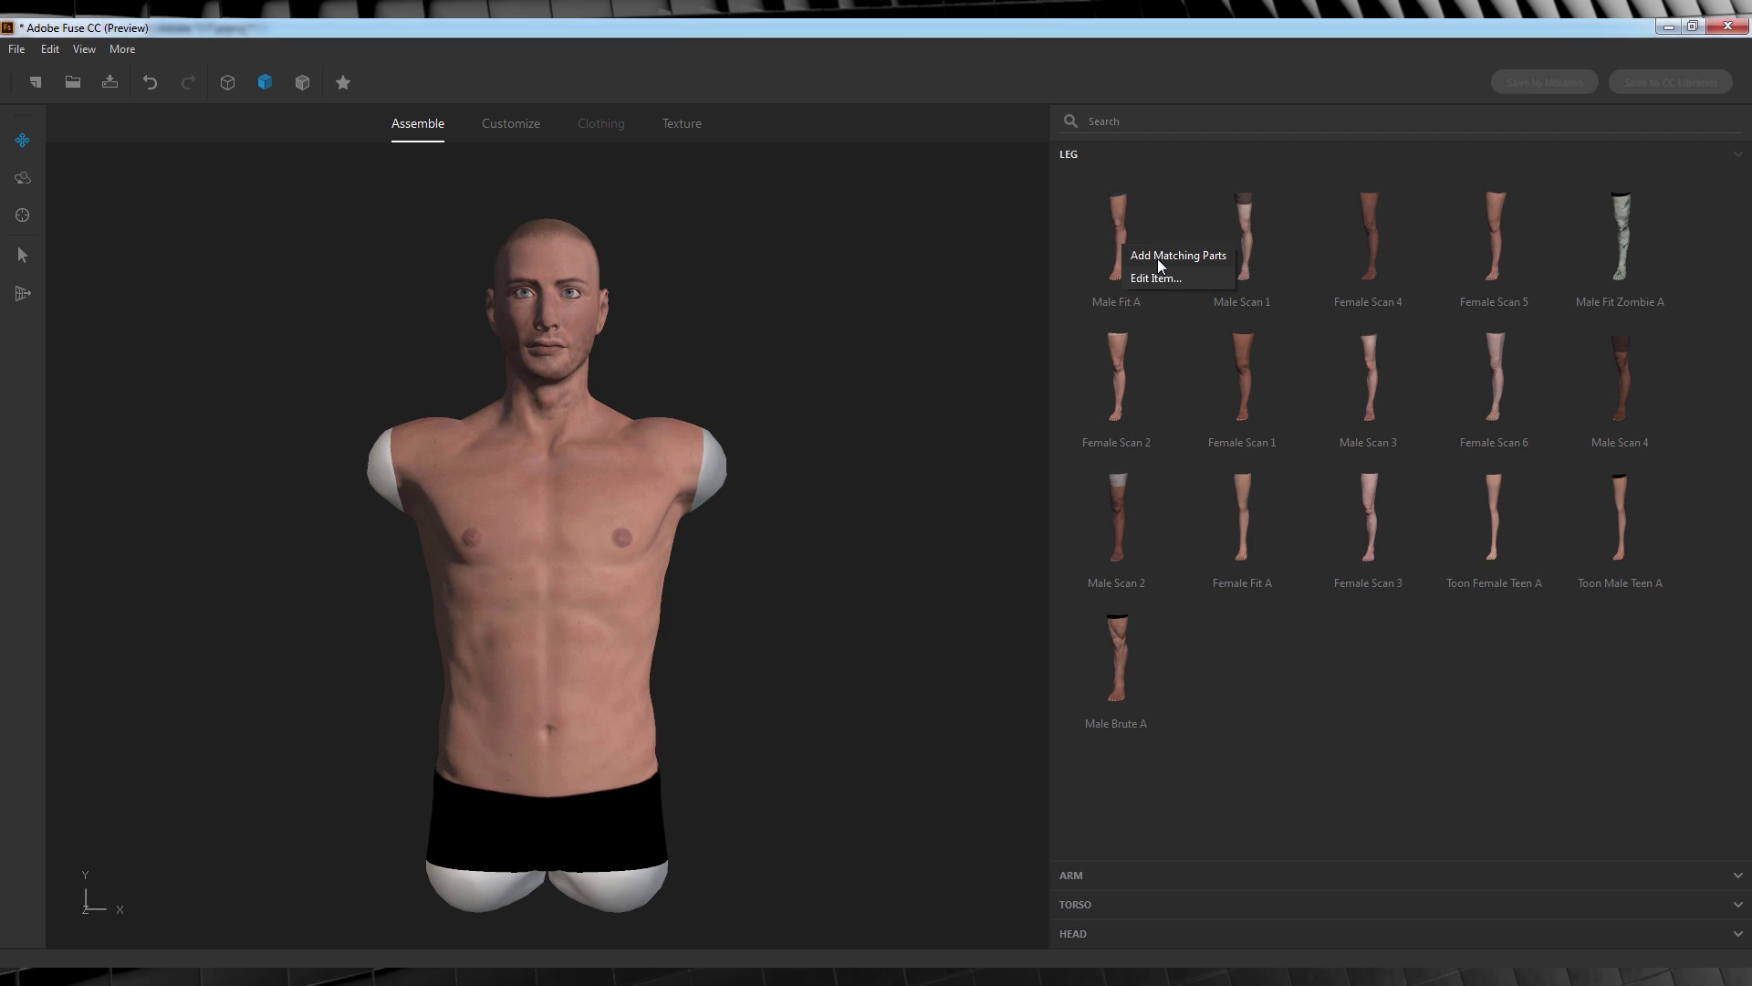
left_click(1158, 259)
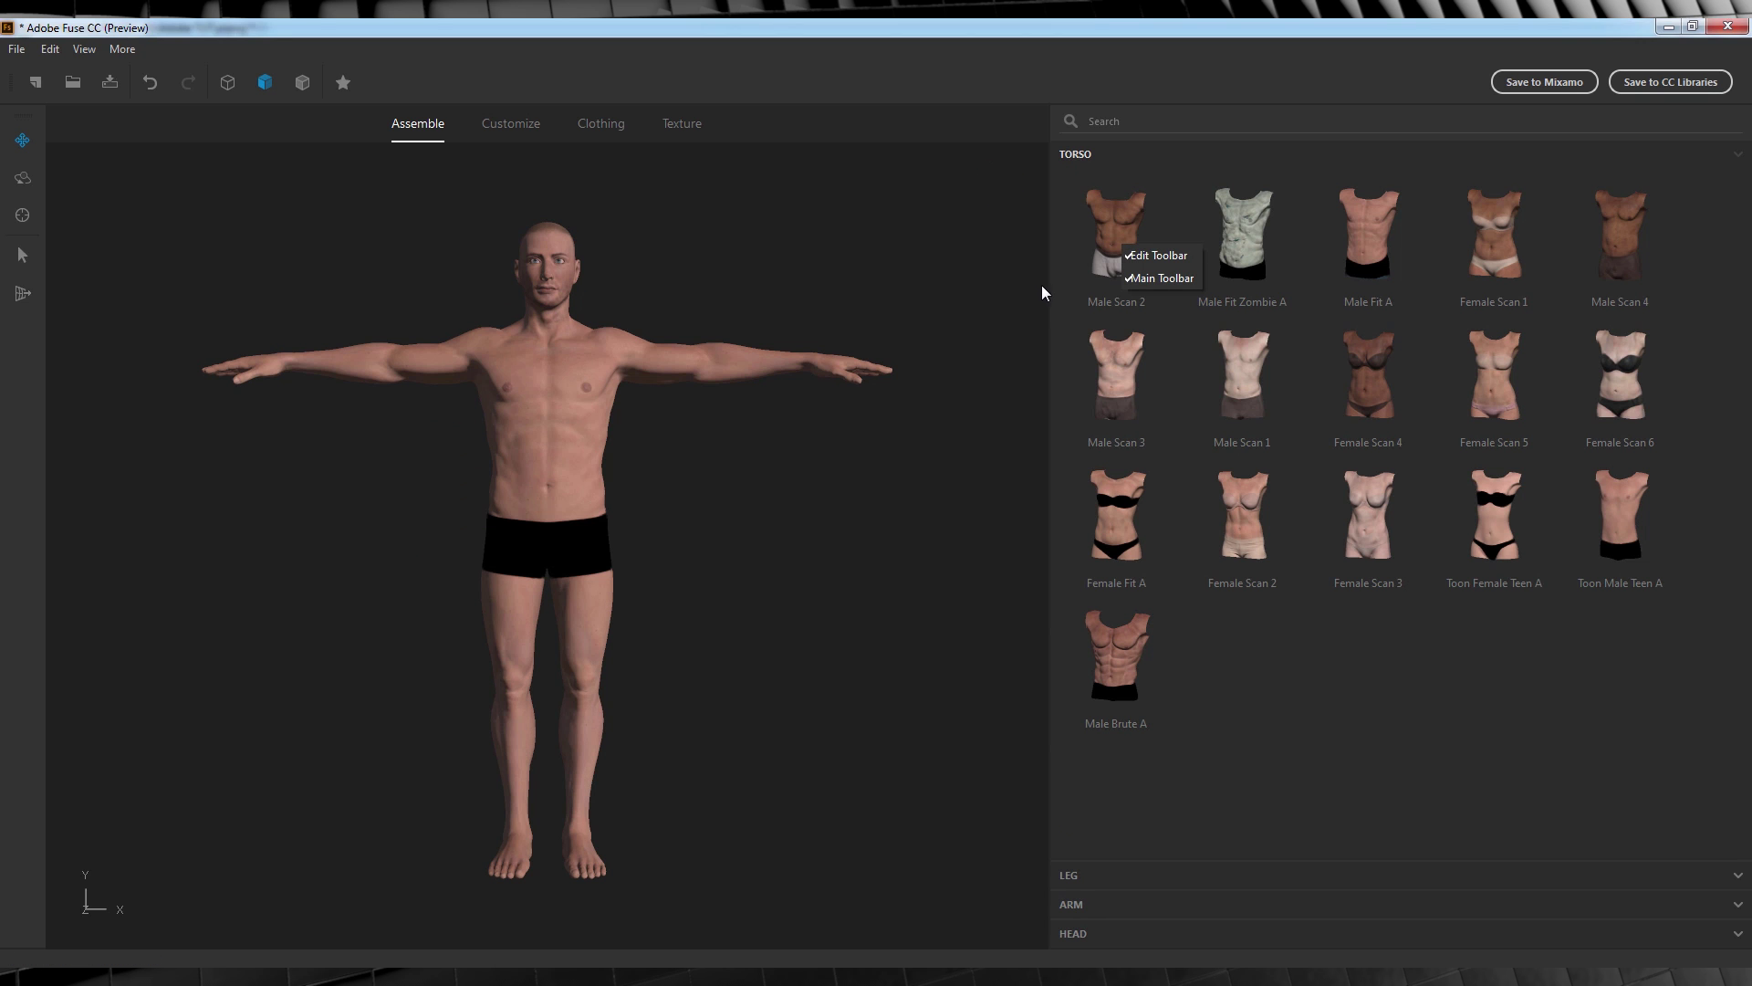
- Apply Male Fit A arms and Male Fit A legs from the ARM and LEG libraries
left_click(1060, 878)
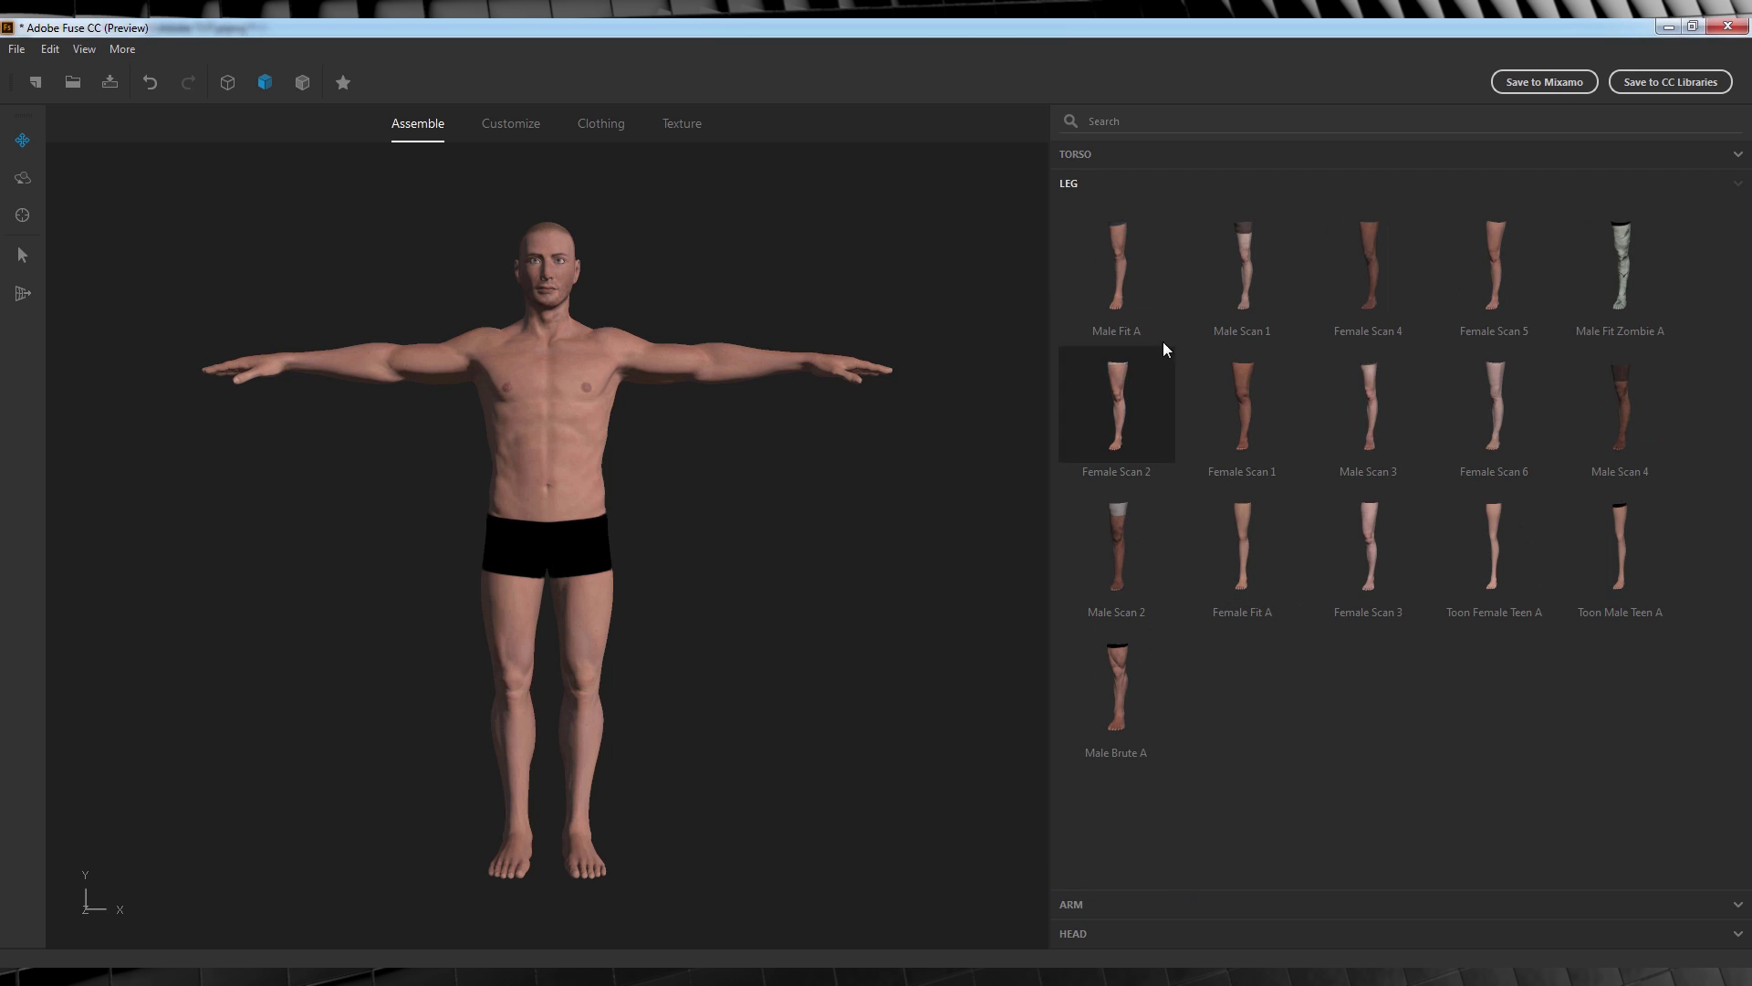
left_click(1120, 909)
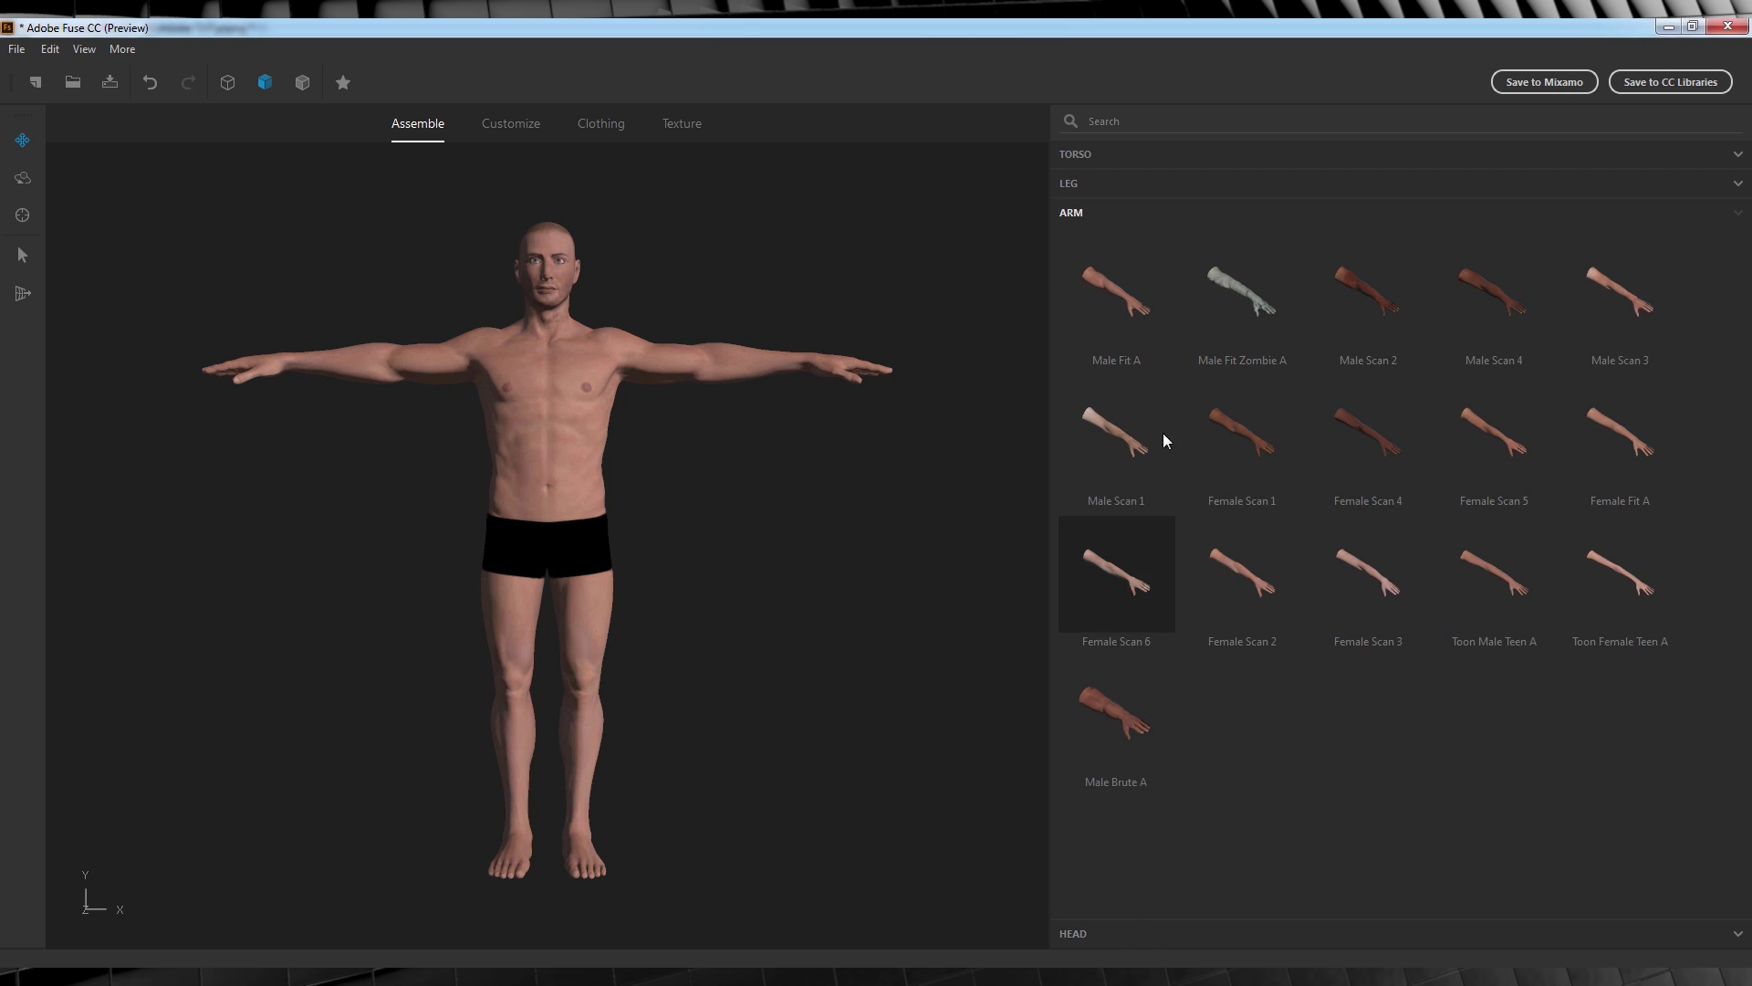
left_click(1131, 299)
left_click(1077, 187)
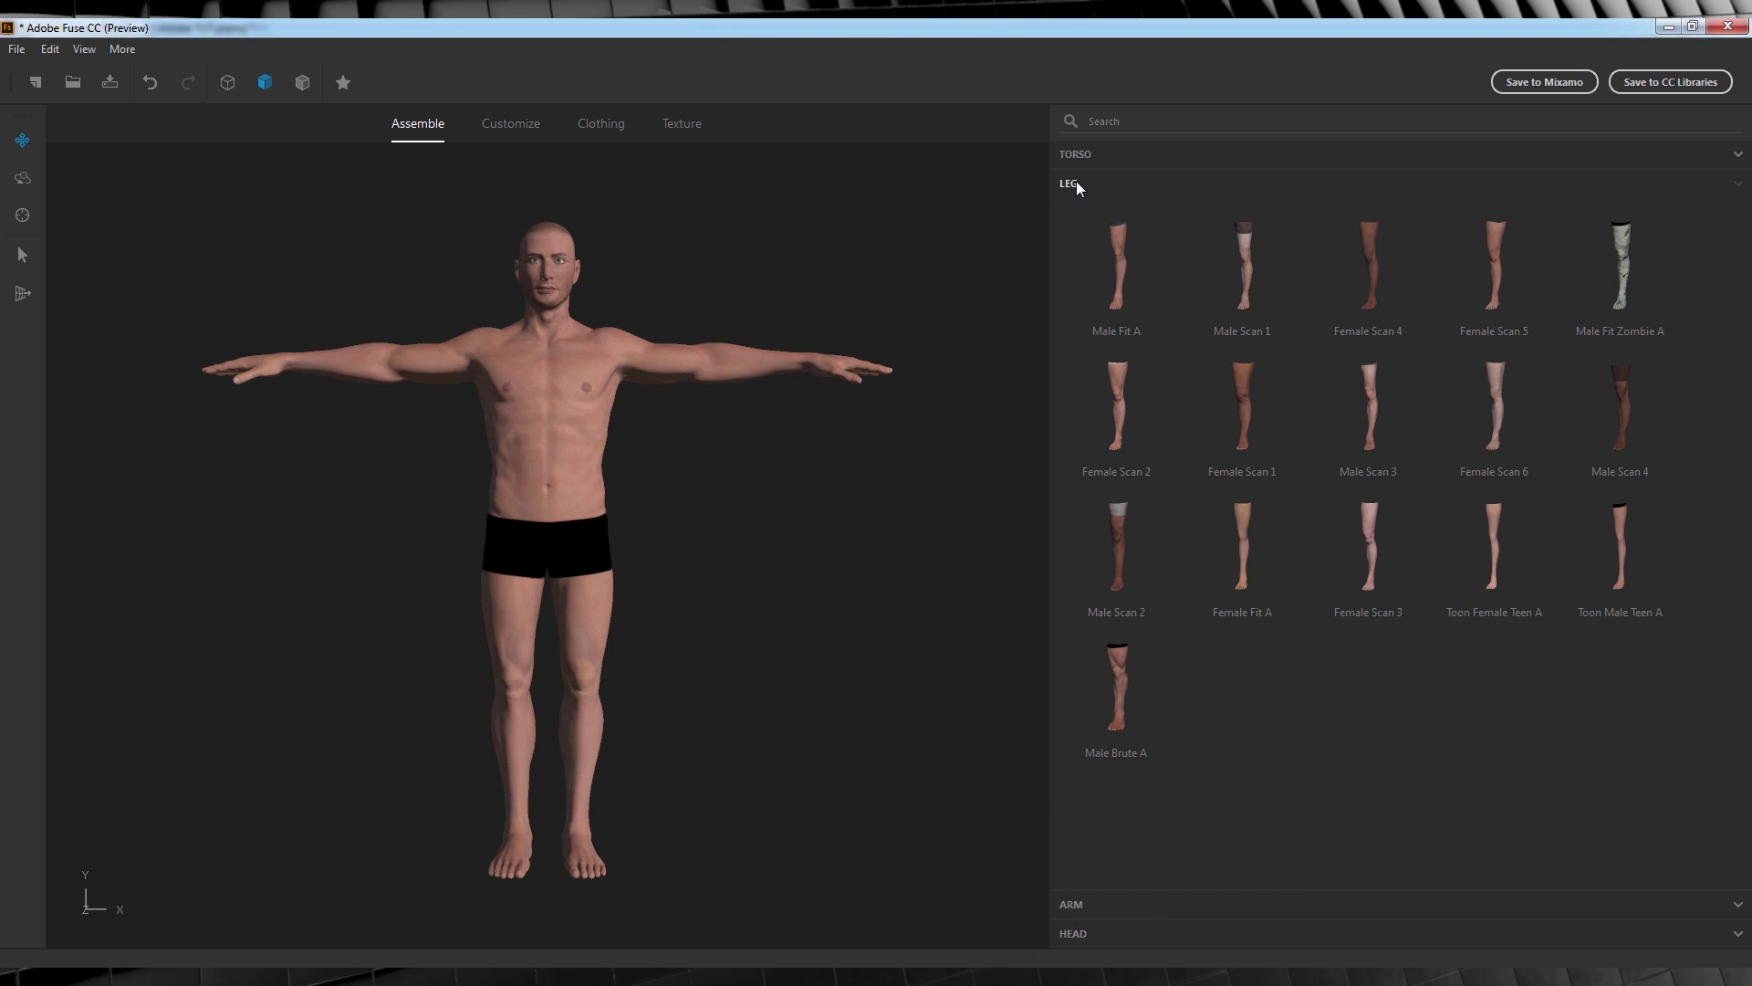
left_click(1123, 315)
- Set Bicep, Forearm and Delts Small / Big to 100 and Fingers Long / Short to 20
left_click(522, 128)
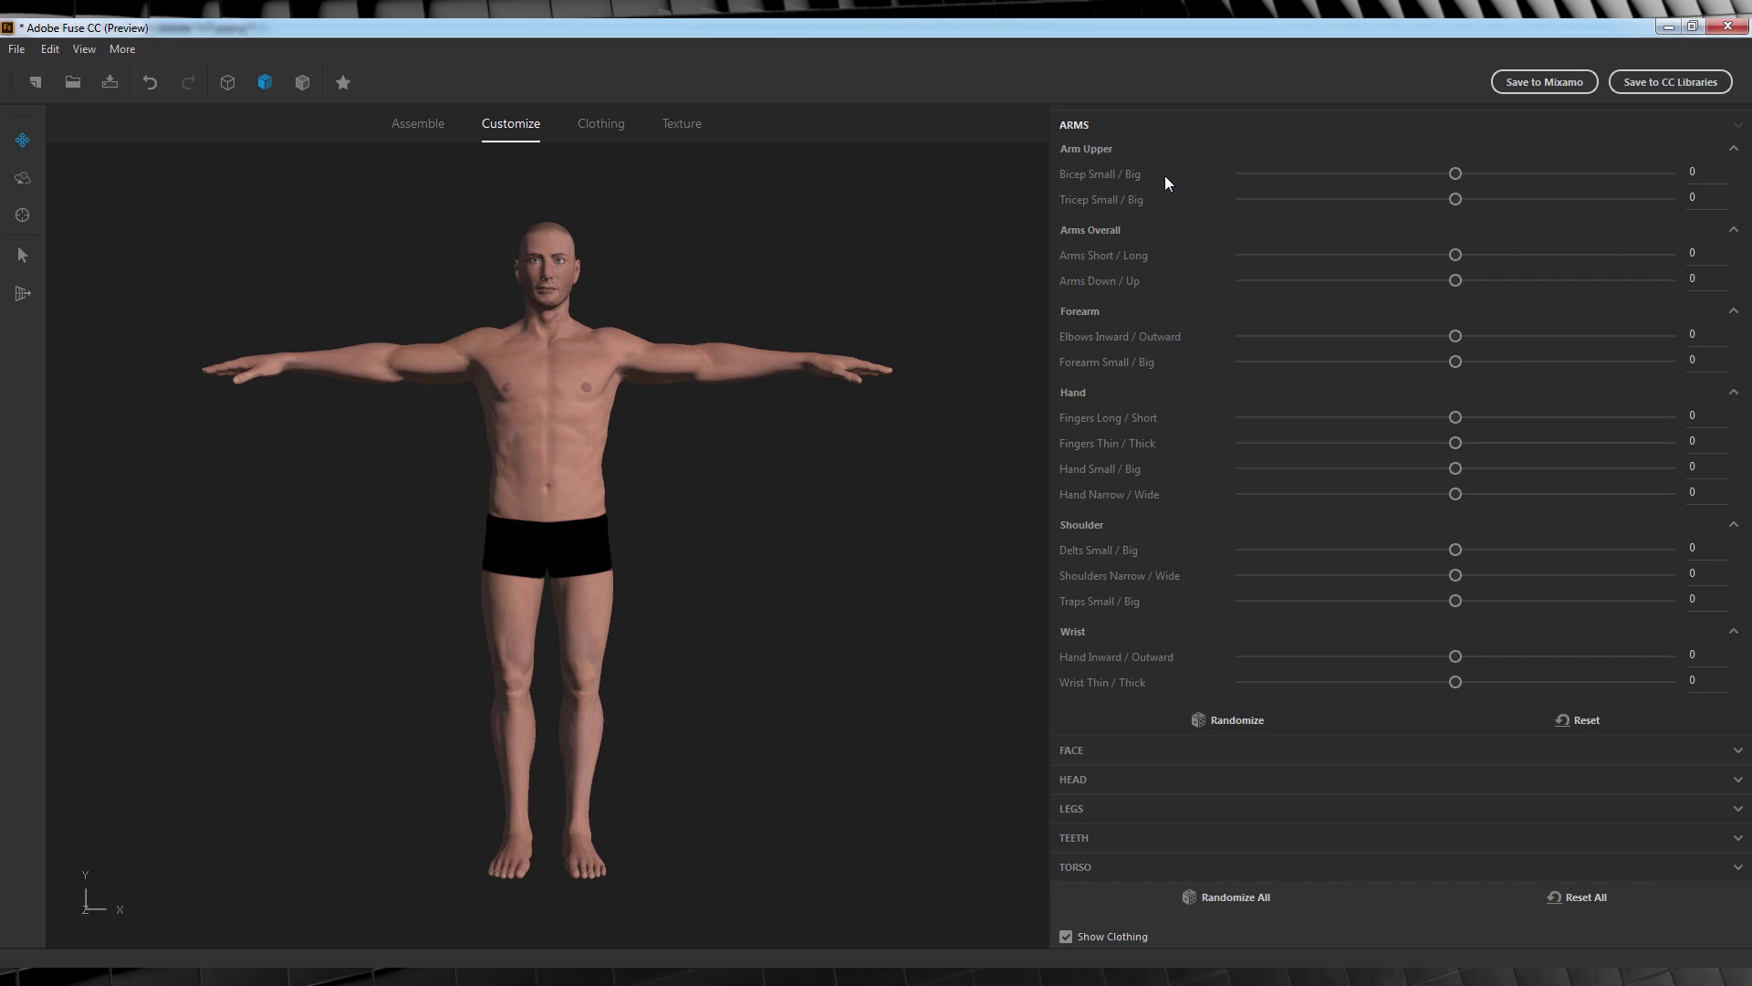
left_click(1735, 151)
left_click(1738, 152)
left_click_drag(1456, 173, 1678, 177)
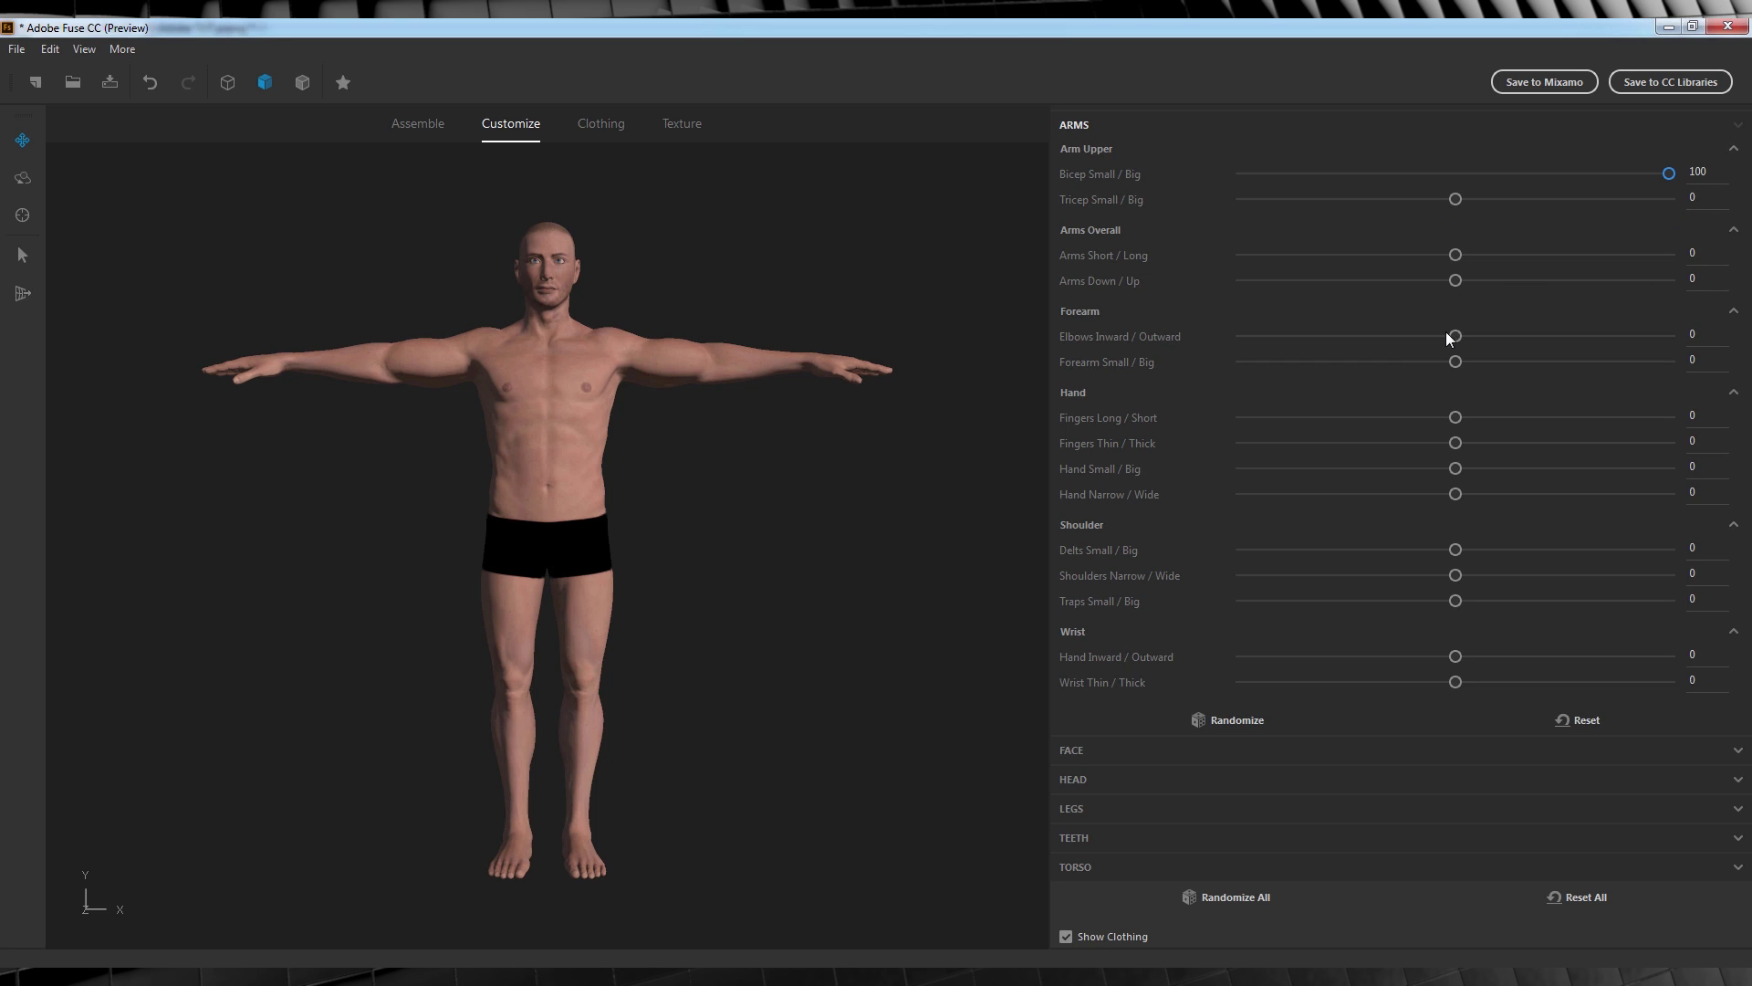
left_click_drag(1455, 362, 1669, 361)
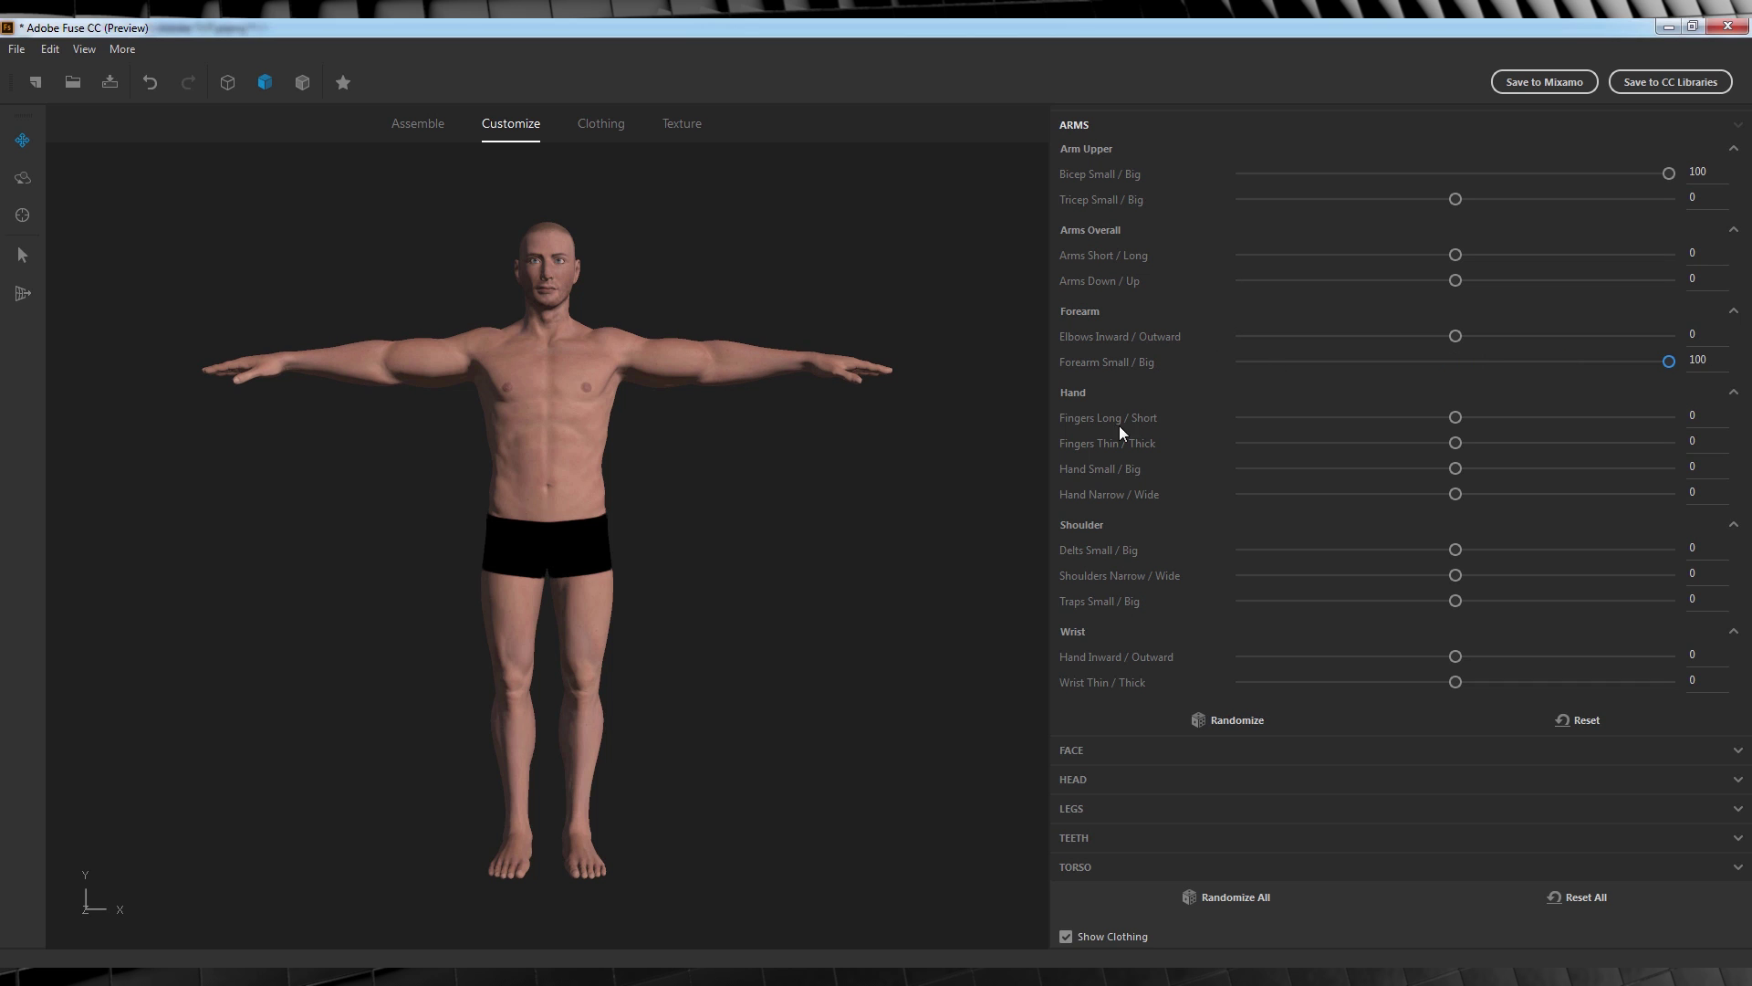
left_click_drag(1457, 422, 1503, 418)
left_click_drag(1455, 551, 1743, 554)
- Try the Awkward and Confused expressions, reset them to 0, and zoom onto the head
left_click(1071, 749)
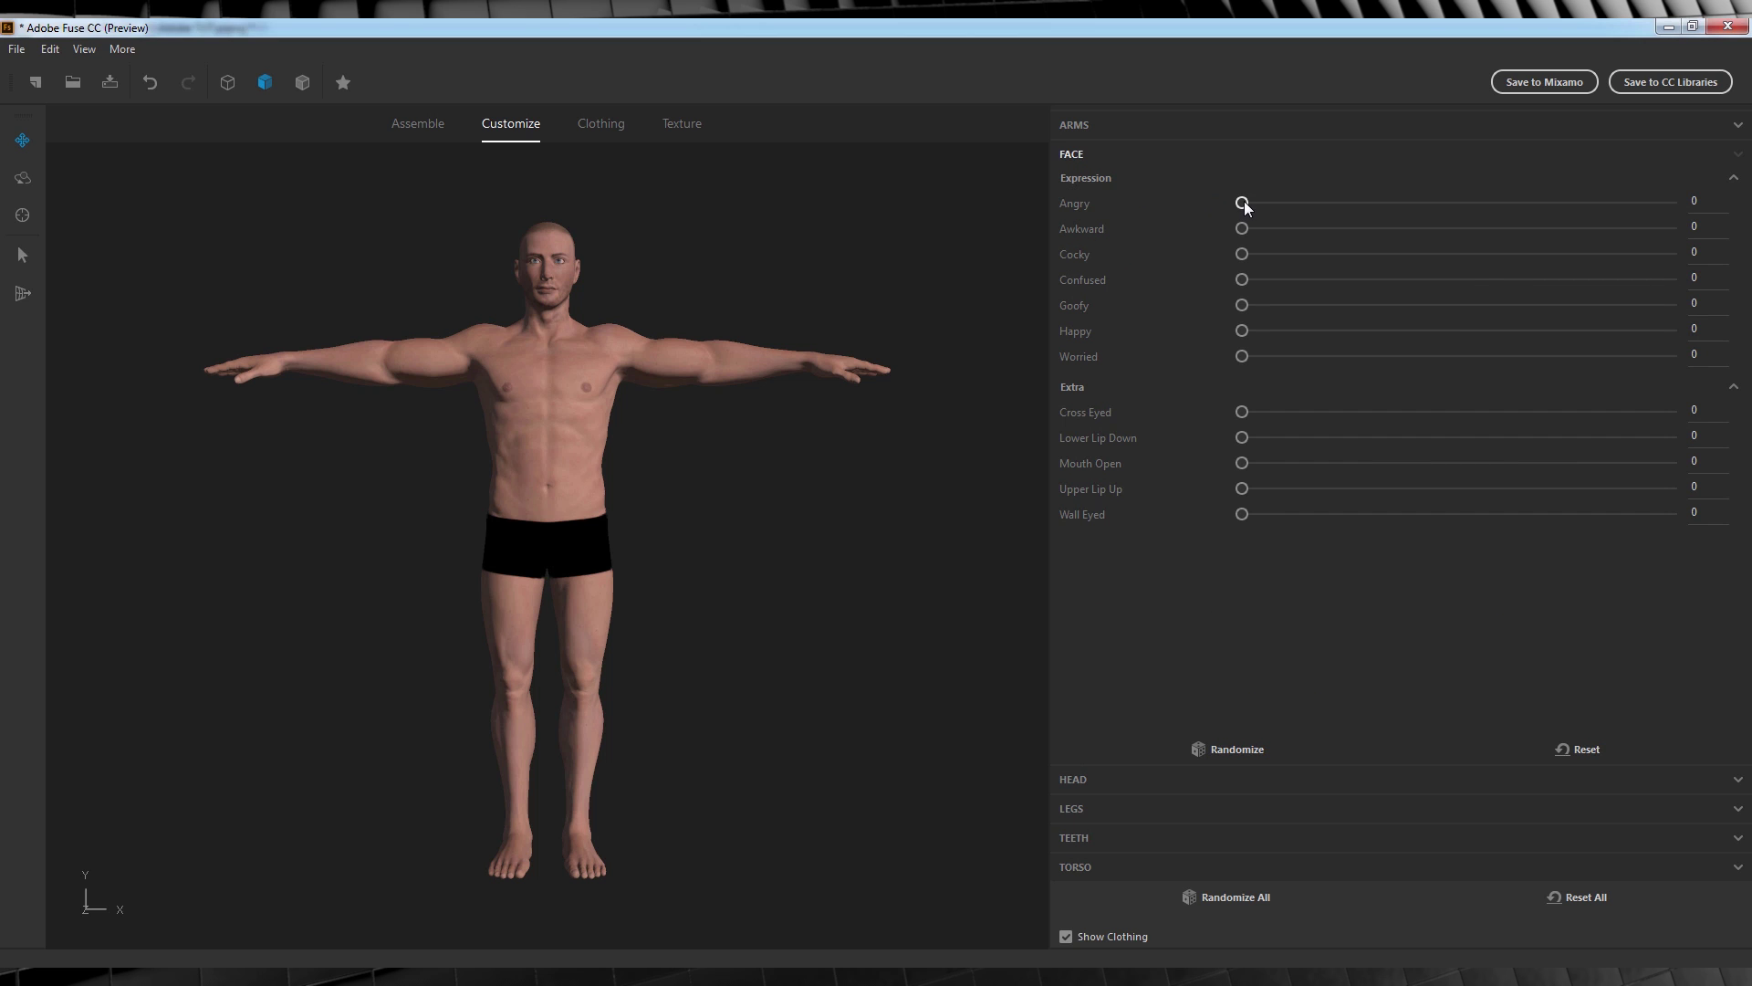
left_click_drag(1242, 228, 1572, 234)
left_click_drag(1711, 227, 1323, 202)
mouse_move(1242, 280)
left_mouse_down()
mouse_move(1465, 279)
mouse_move(1231, 279)
left_mouse_up()
left_click_drag(1322, 202, 1234, 204)
scroll(703, 237, "up", 4)
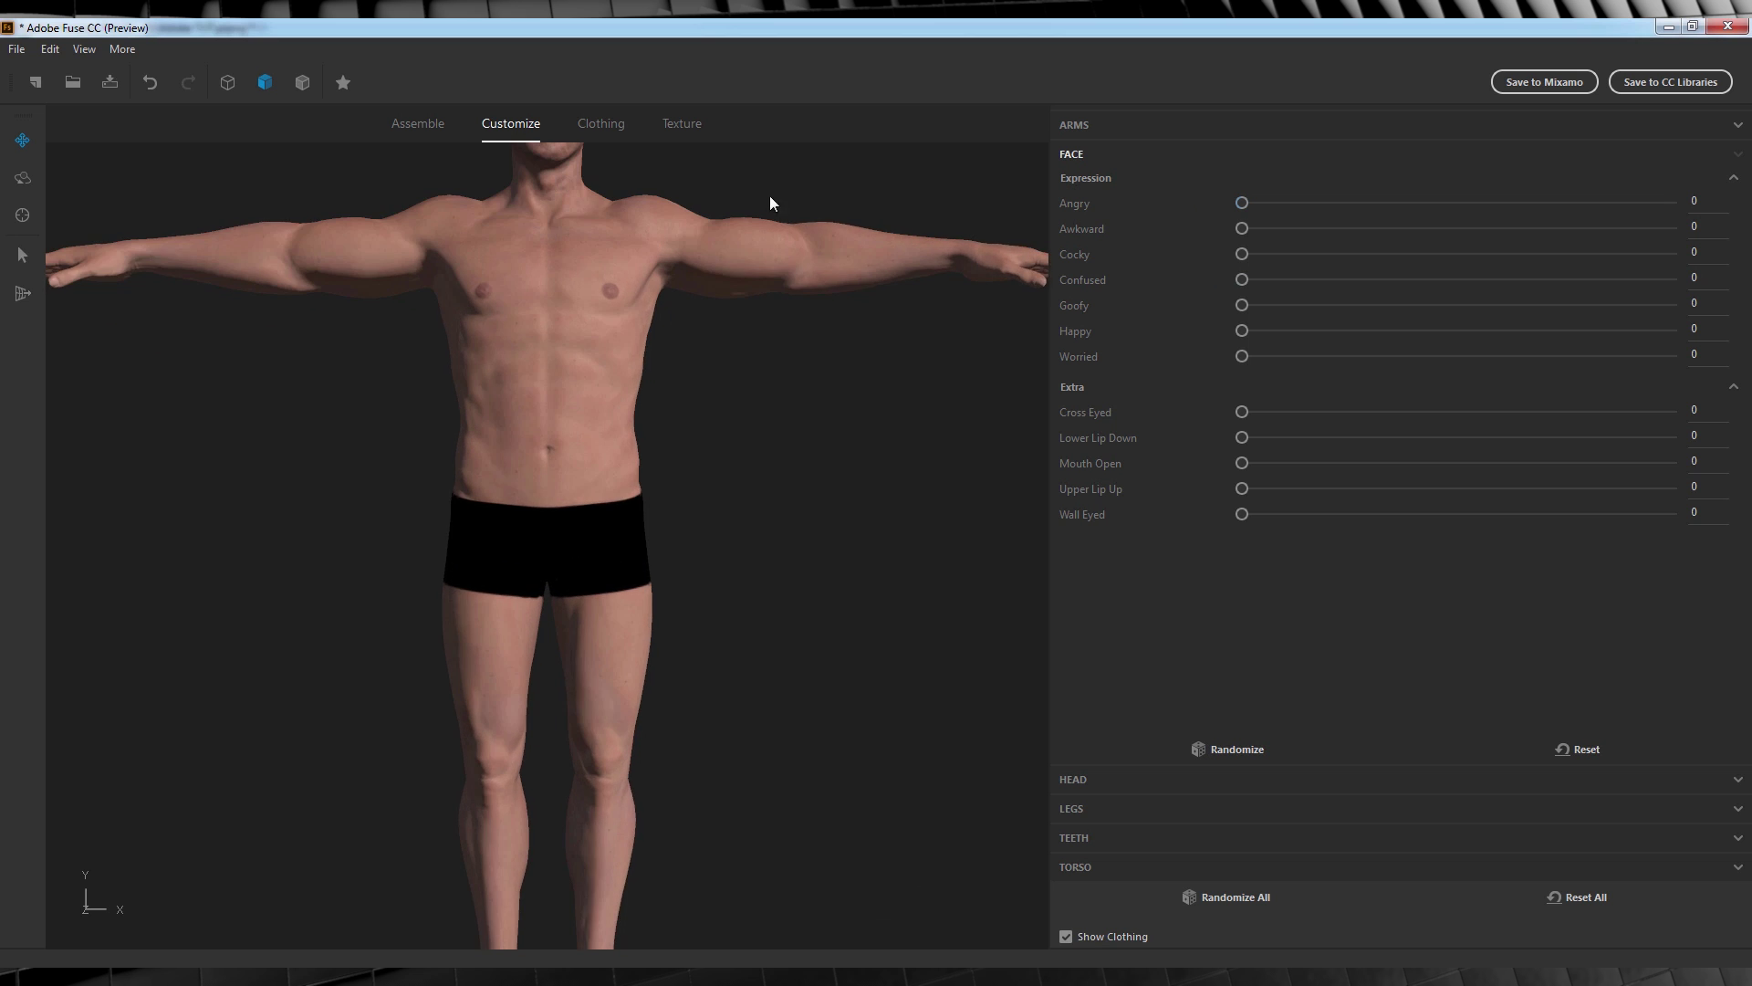
middle_click_drag(770, 239, 744, 448)
scroll(783, 389, "up", 5)
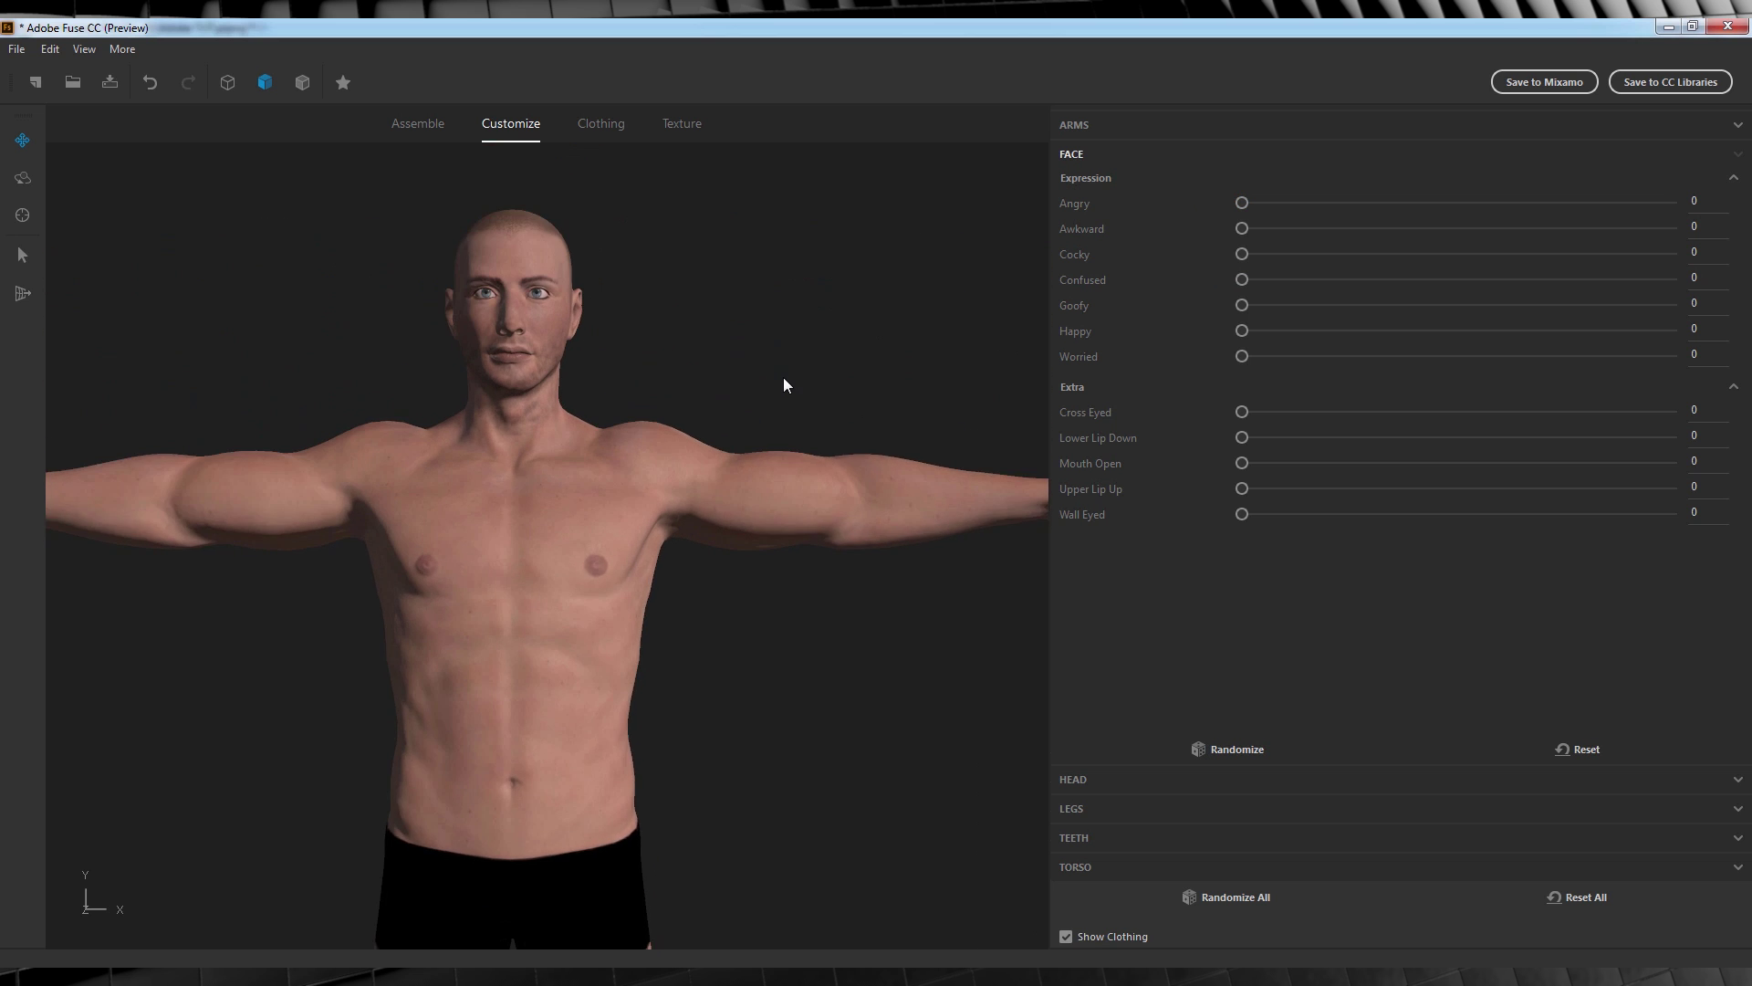
scroll(708, 407, "up", 4)
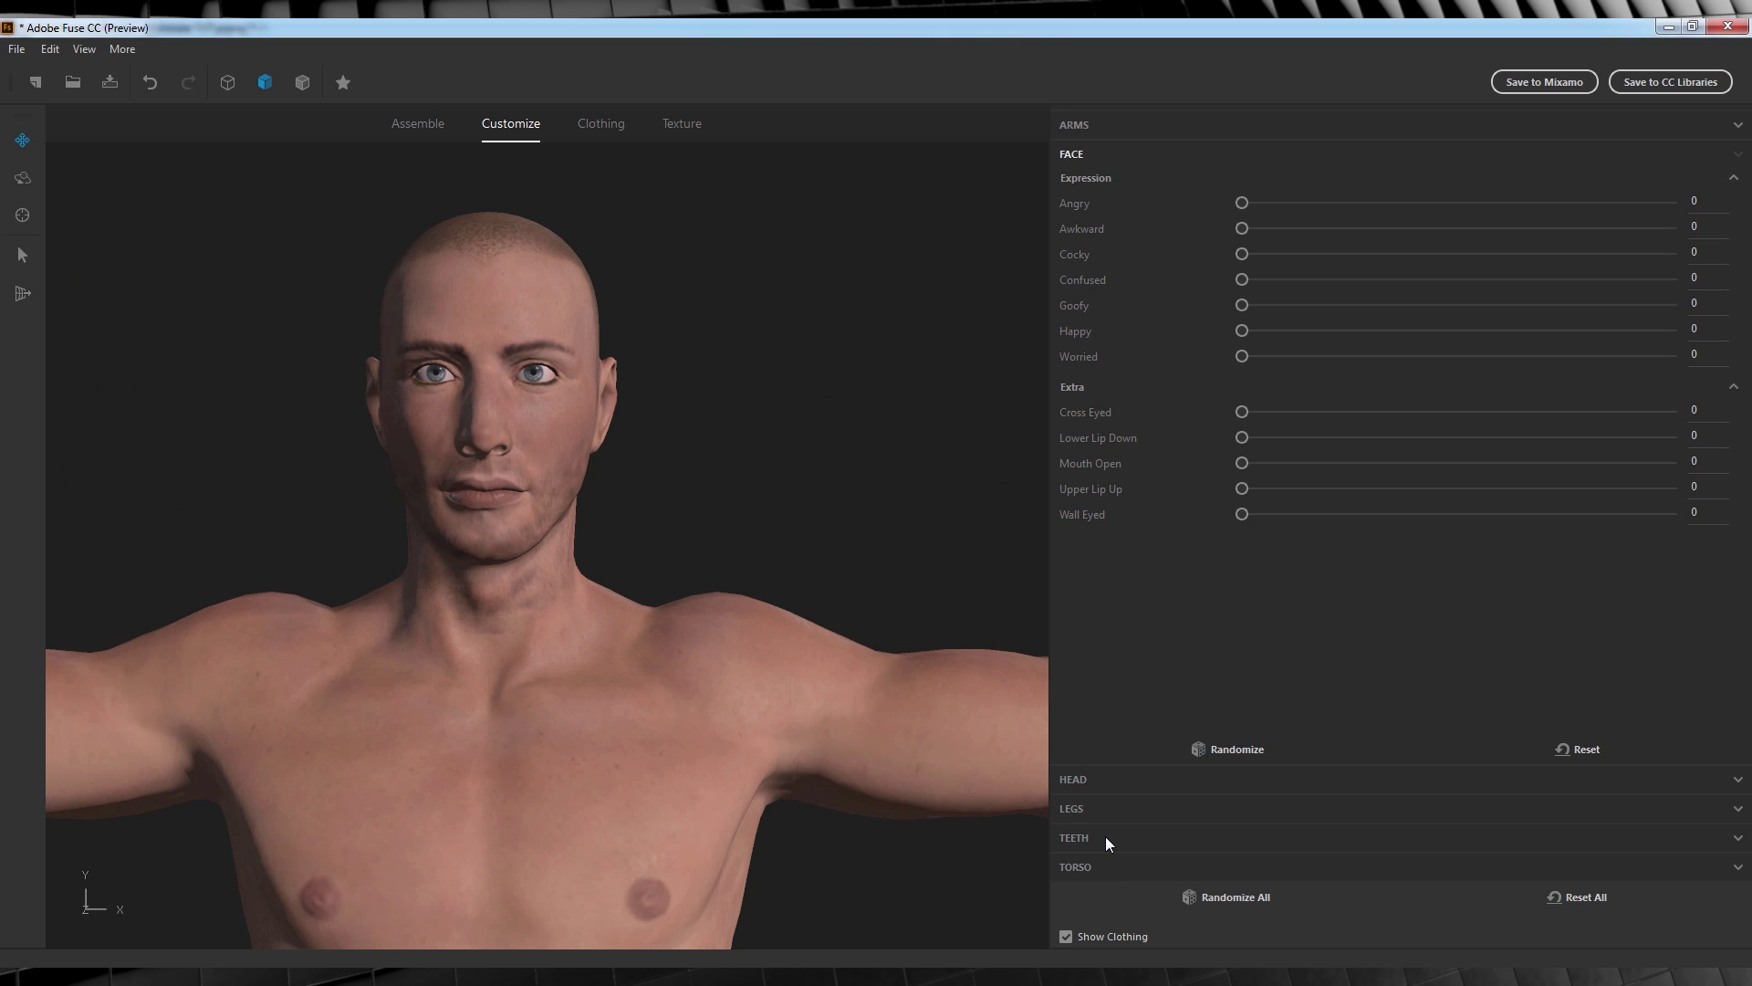
- Reshape brows, cheeks and chin: Brows Inner Down/Up 9, Cheek Bone Narrow/Wide -62, Chin Down/Up -12
left_click(1077, 782)
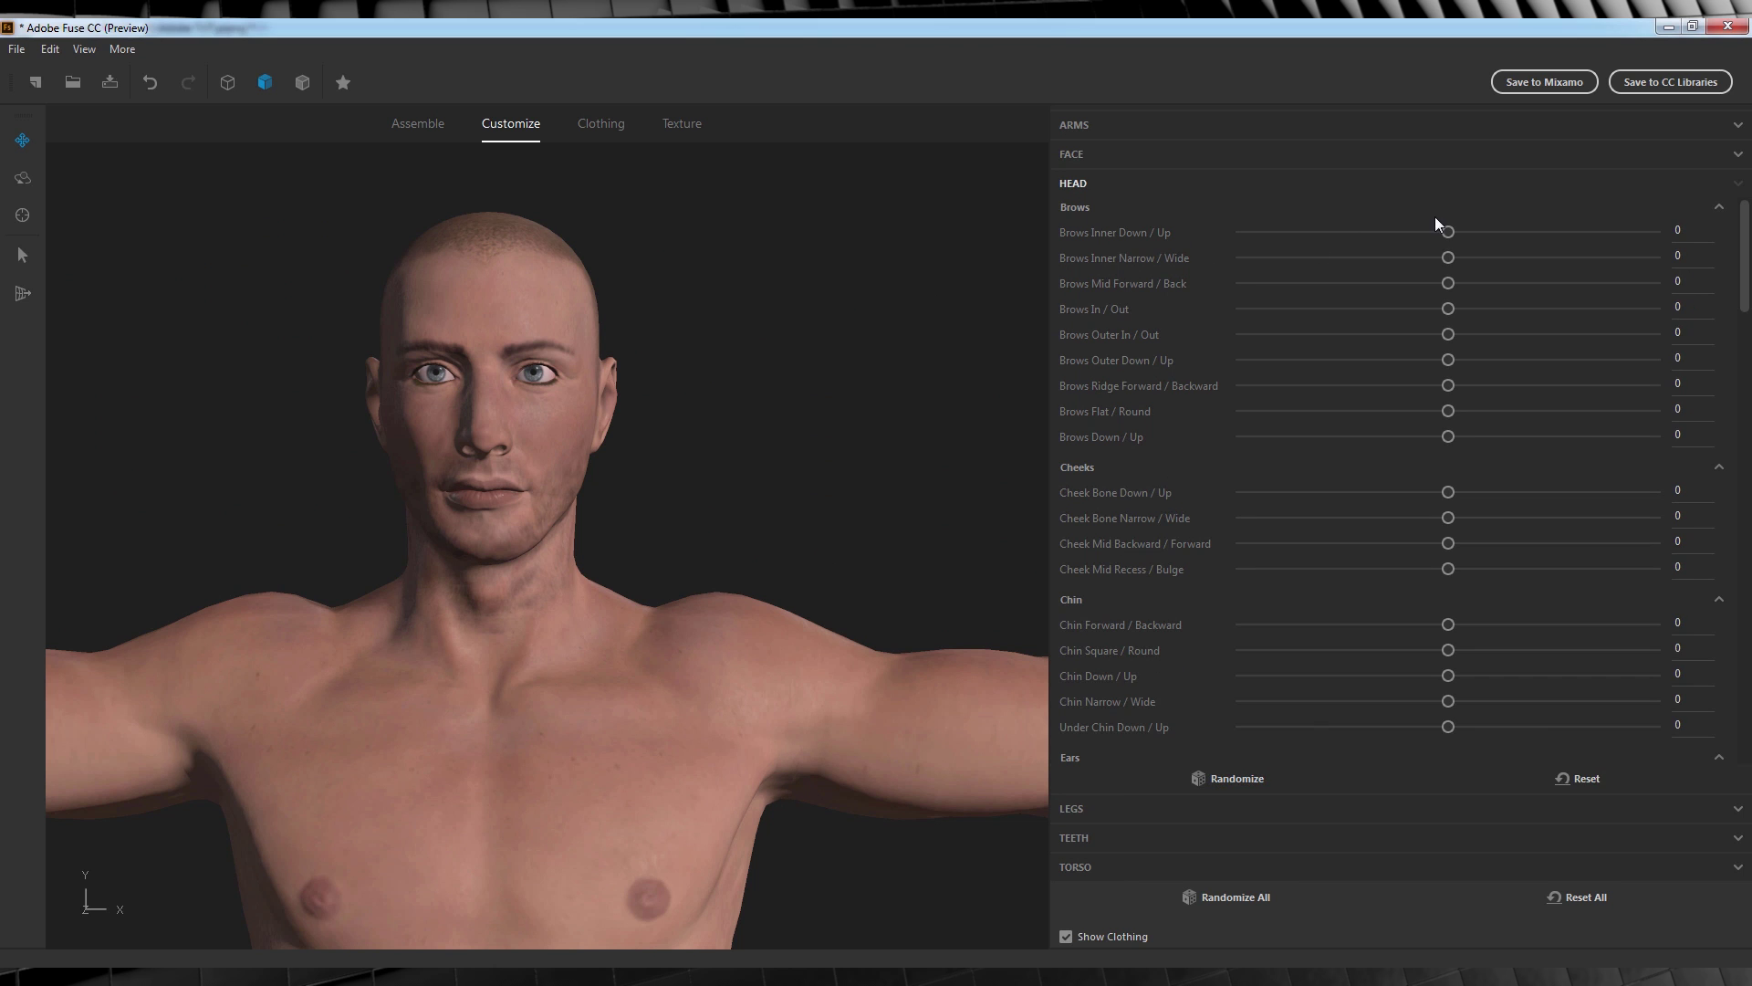
left_click_drag(1448, 233, 1556, 236)
left_click_drag(1530, 233, 1466, 232)
mouse_move(1448, 675)
left_mouse_down()
mouse_move(1518, 676)
mouse_move(1361, 676)
mouse_move(1475, 675)
mouse_move(1424, 675)
left_mouse_up()
left_click_drag(1449, 518, 1319, 517)
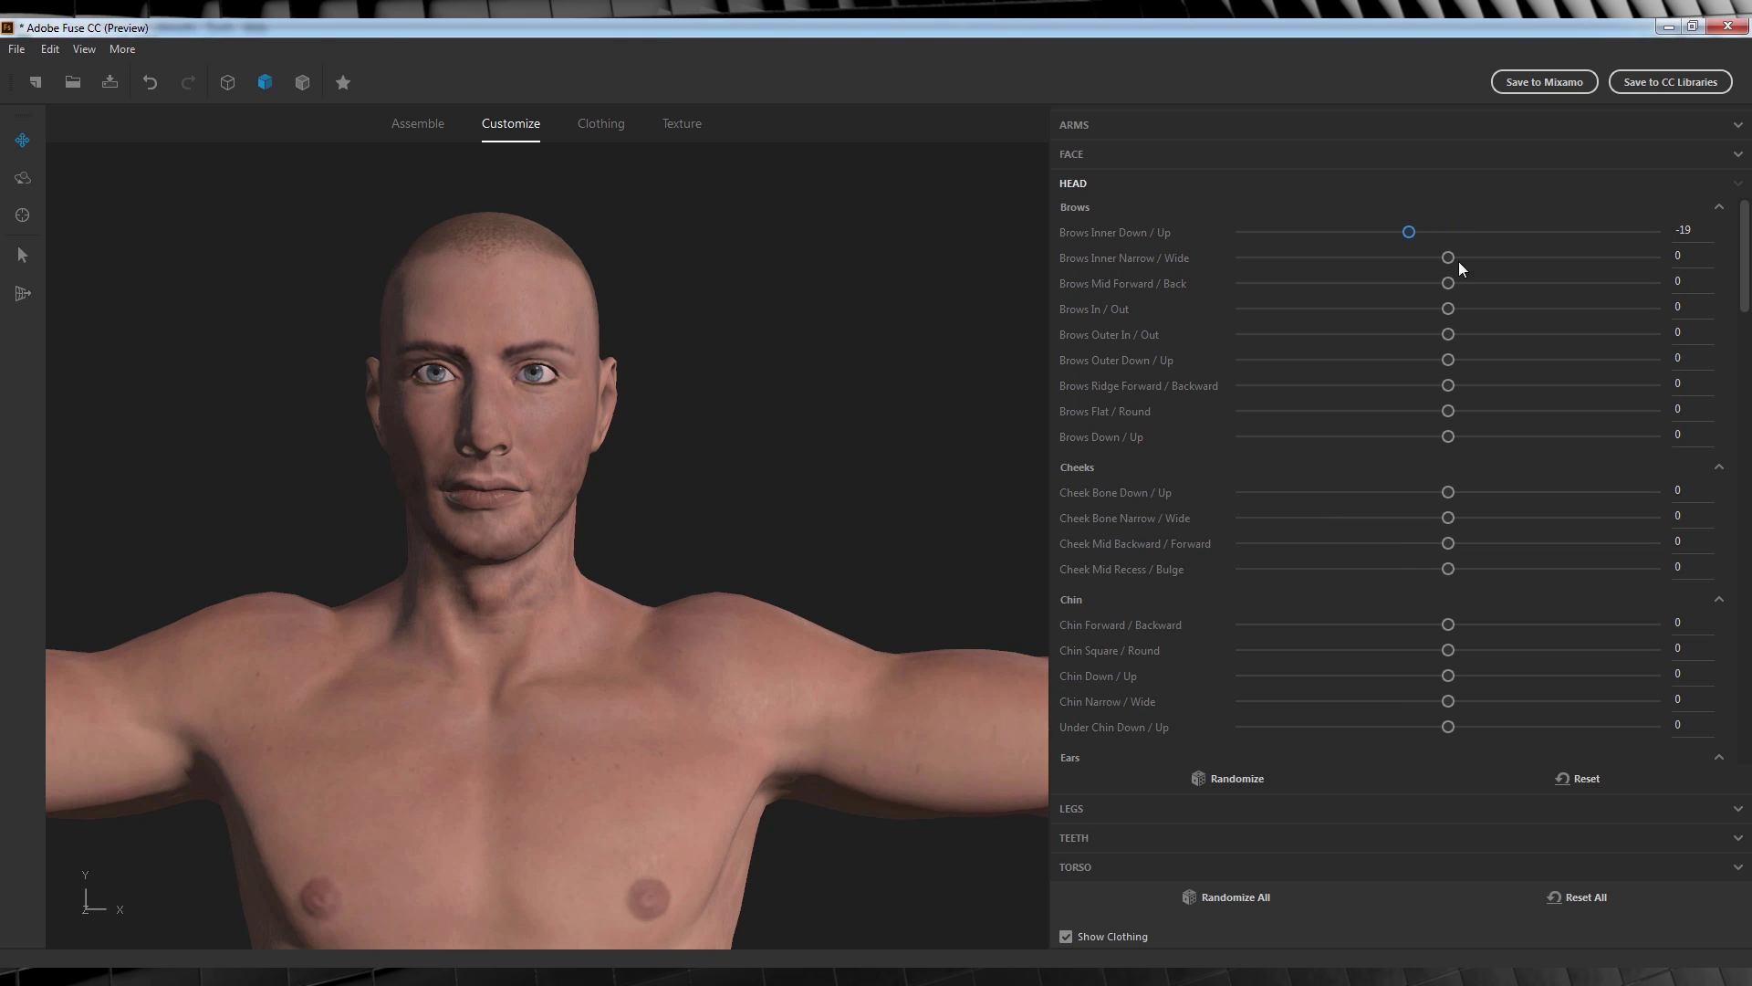
left_click_drag(1448, 257, 1355, 258)
left_click_drag(1448, 283, 1393, 308)
left_click_drag(1448, 334, 1504, 359)
left_click_drag(1448, 385, 1331, 410)
left_click_drag(1448, 436, 1322, 437)
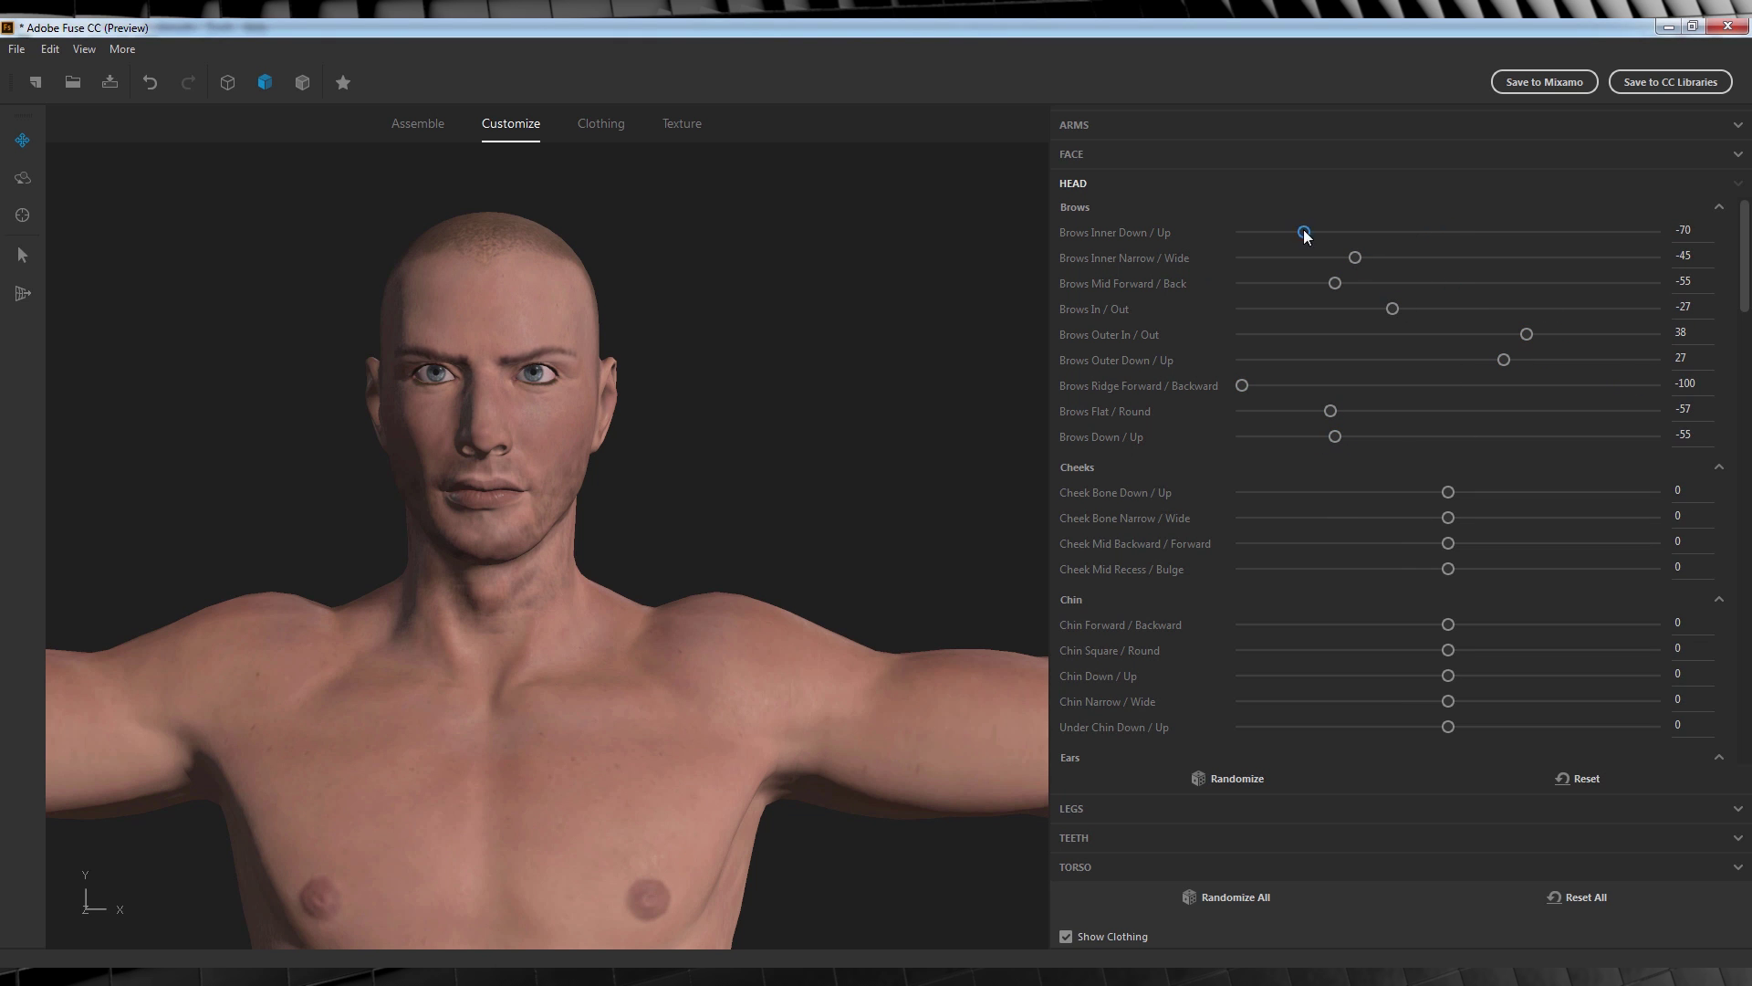
left_click_drag(1398, 232, 1442, 232)
left_click_drag(1448, 492, 1337, 518)
left_click_drag(1448, 543, 1368, 568)
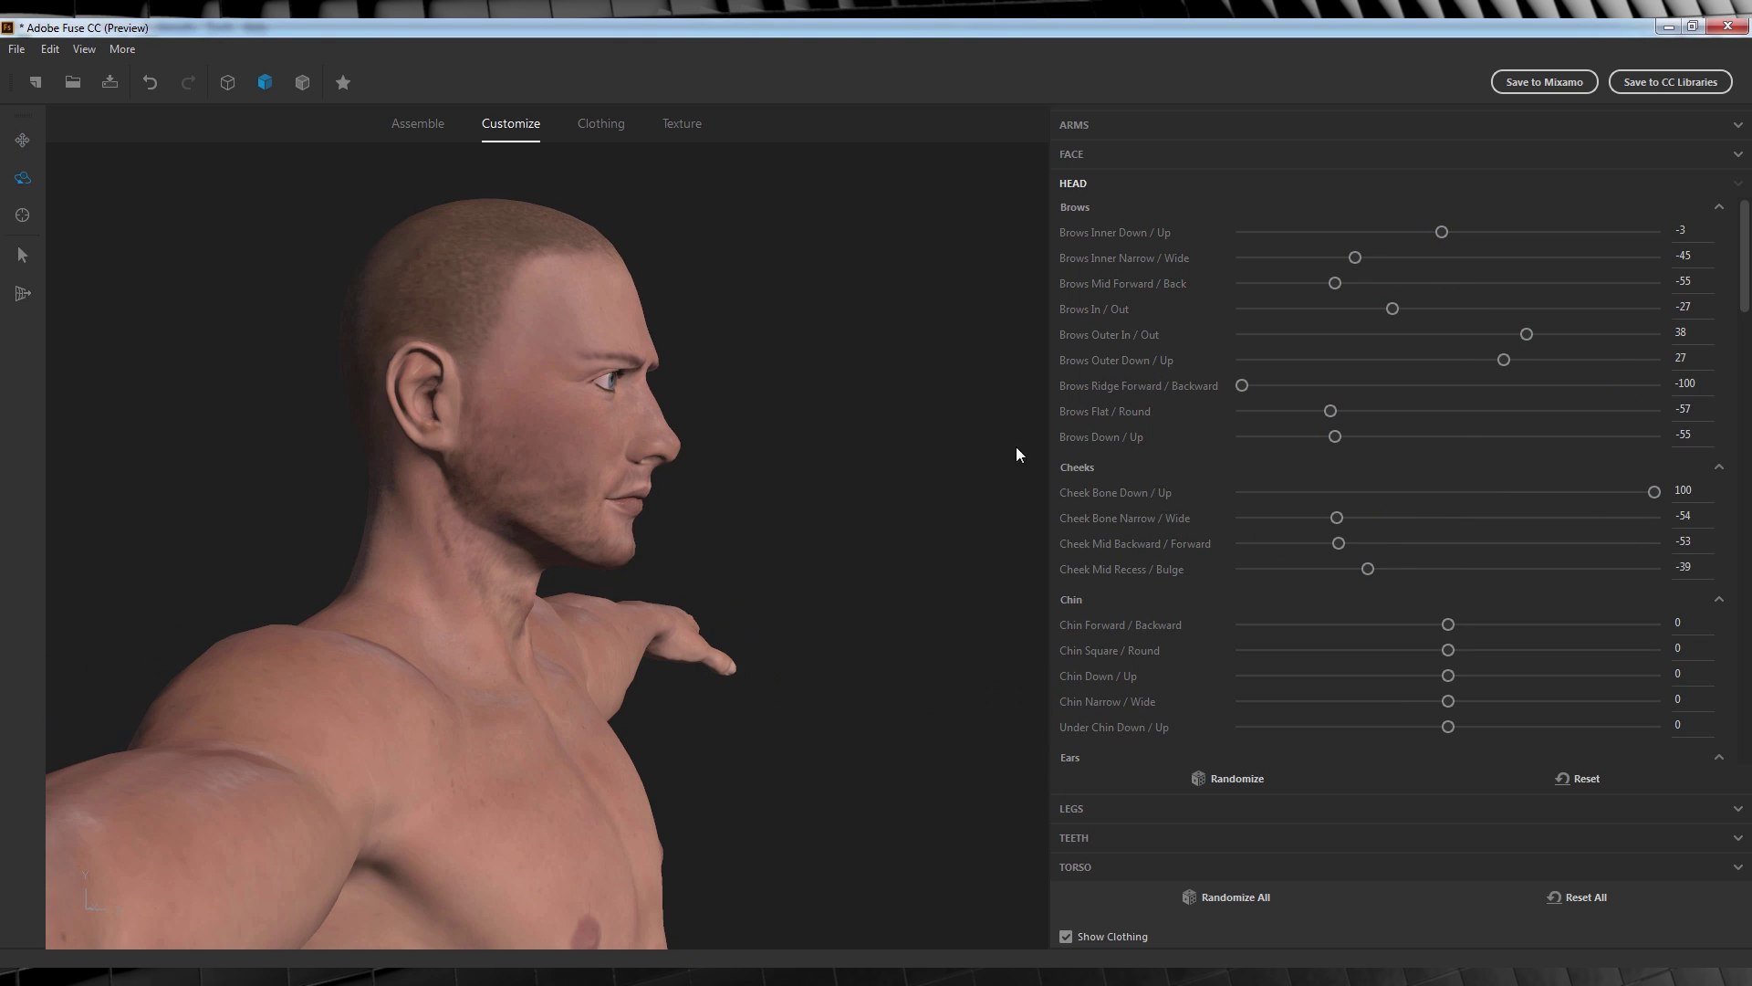
left_click_drag(1448, 625, 1426, 624)
left_click_drag(1448, 650, 1535, 701)
left_click_drag(1448, 726, 1331, 726)
- Give the ears full lobes and a rounder, lower, narrower shape, and adjust the eyes
scroll(1447, 265, "down", 5)
left_click_drag(1448, 266, 1378, 266)
left_click_drag(1448, 317, 1518, 317)
left_click_drag(1448, 368, 1475, 368)
left_click_drag(1448, 394, 1440, 402)
left_click_drag(1448, 292, 1654, 291)
left_click_drag(1449, 419, 1394, 419)
left_click_drag(1475, 368, 1442, 367)
left_click_drag(1448, 445, 1427, 500)
left_click_drag(1449, 526, 1420, 551)
mouse_move(1449, 576)
left_mouse_down()
mouse_move(1517, 577)
mouse_move(1388, 606)
mouse_move(1442, 602)
left_mouse_up()
left_click_drag(1448, 628, 1655, 628)
left_click_drag(1448, 653, 1512, 679)
left_click_drag(1448, 730, 1421, 730)
- Widen the nostrils and sculpt the back of the head, forehead, skull size and temples
scroll(1438, 728, "down", 3)
scroll(1392, 584, "up", 2)
scroll(1442, 639, "down", 10)
left_click_drag(1448, 483, 1508, 483)
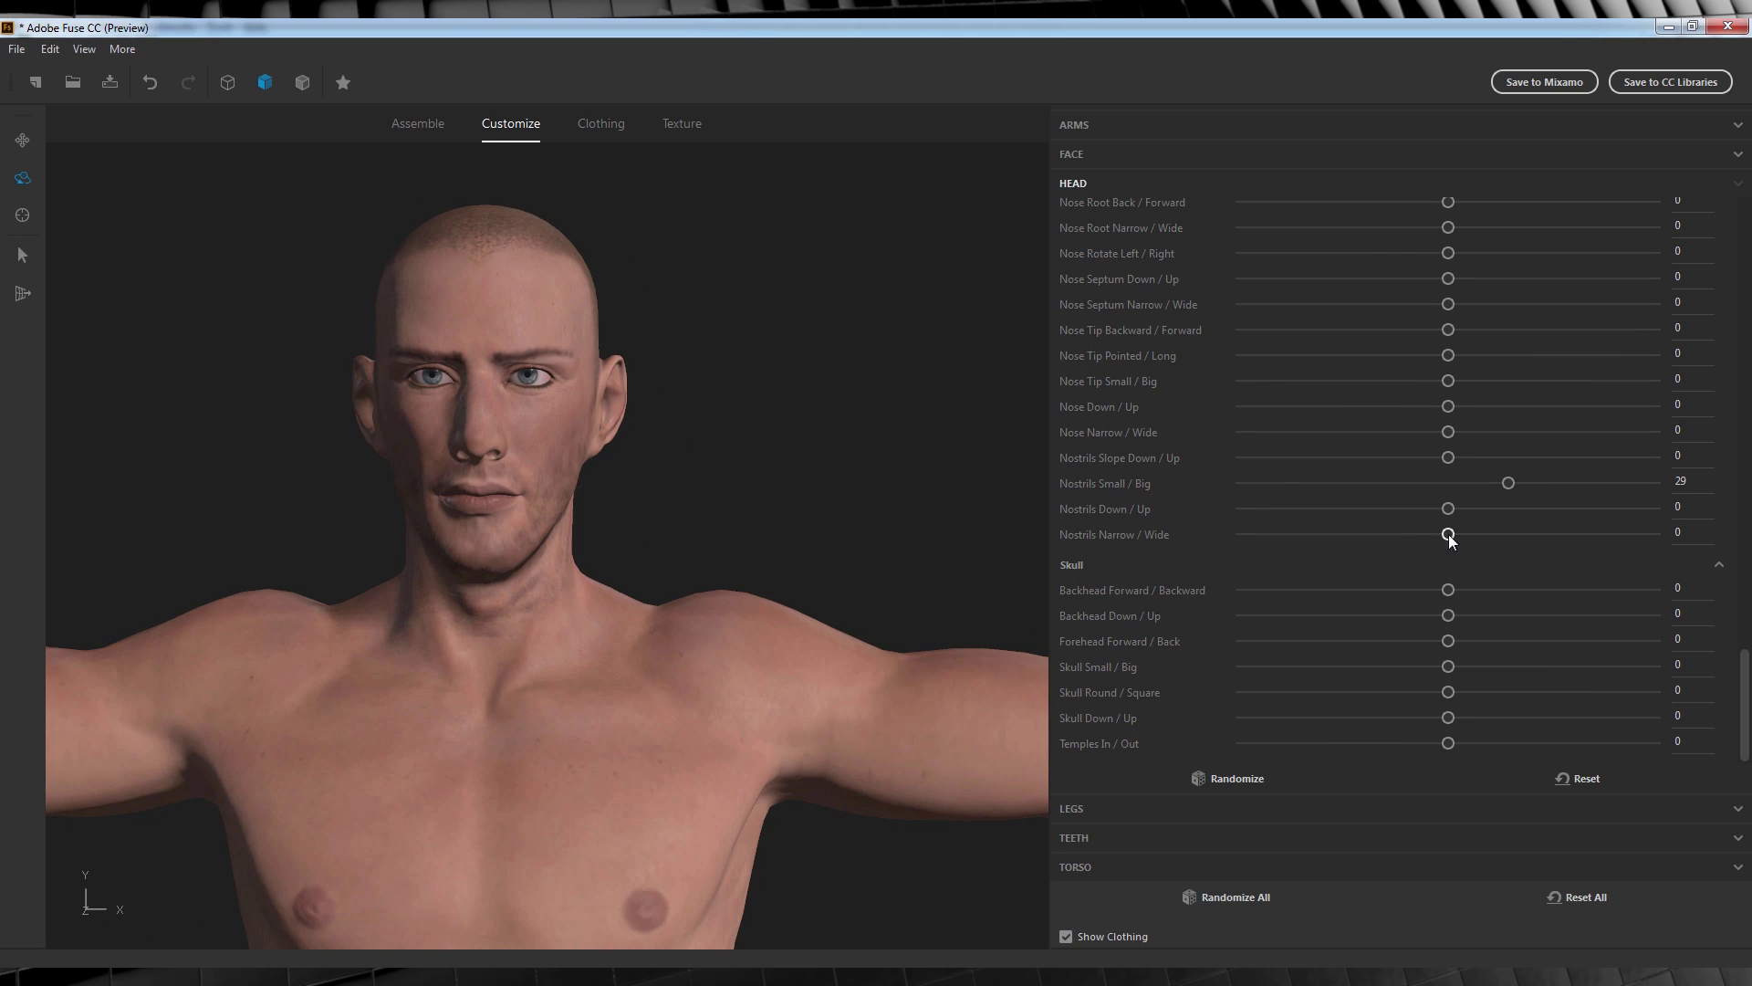
left_click_drag(1448, 534, 1491, 534)
left_click_drag(1449, 590, 1430, 615)
left_click_drag(1448, 640, 1461, 691)
left_click_drag(1448, 718, 1549, 743)
scroll(1747, 717, "up", 5)
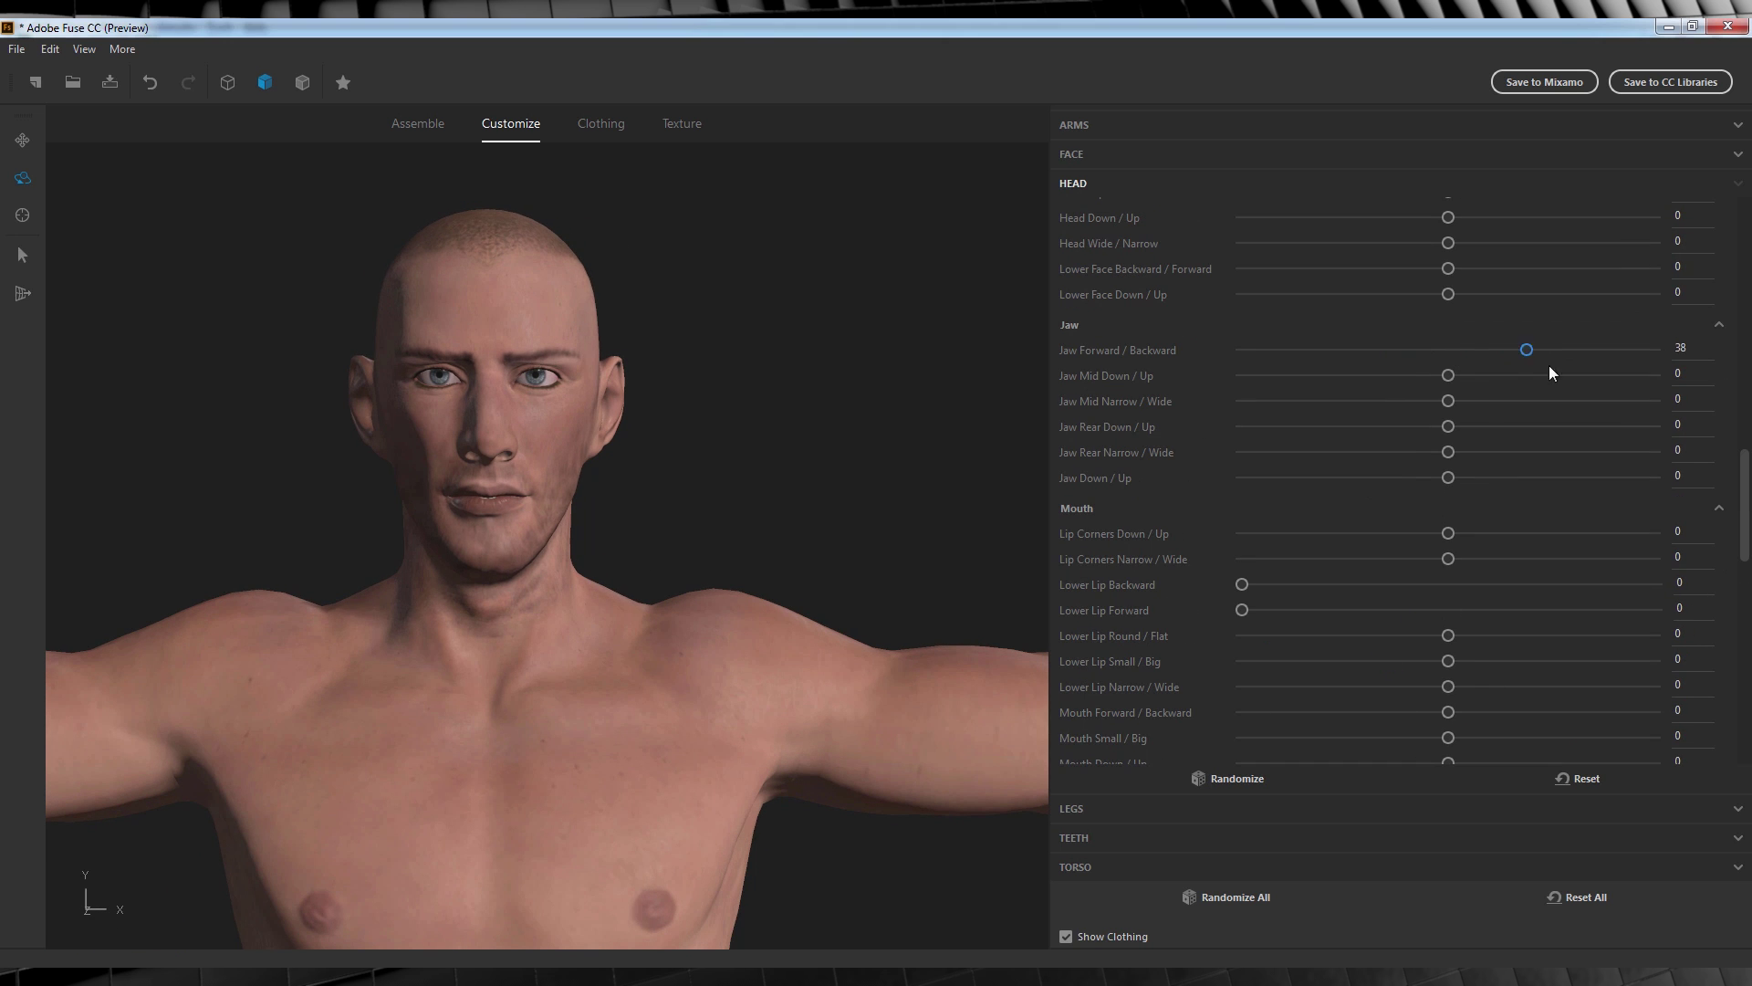
left_click_drag(1448, 451, 1487, 452)
scroll(1152, 628, "up", 10)
left_click(1074, 124)
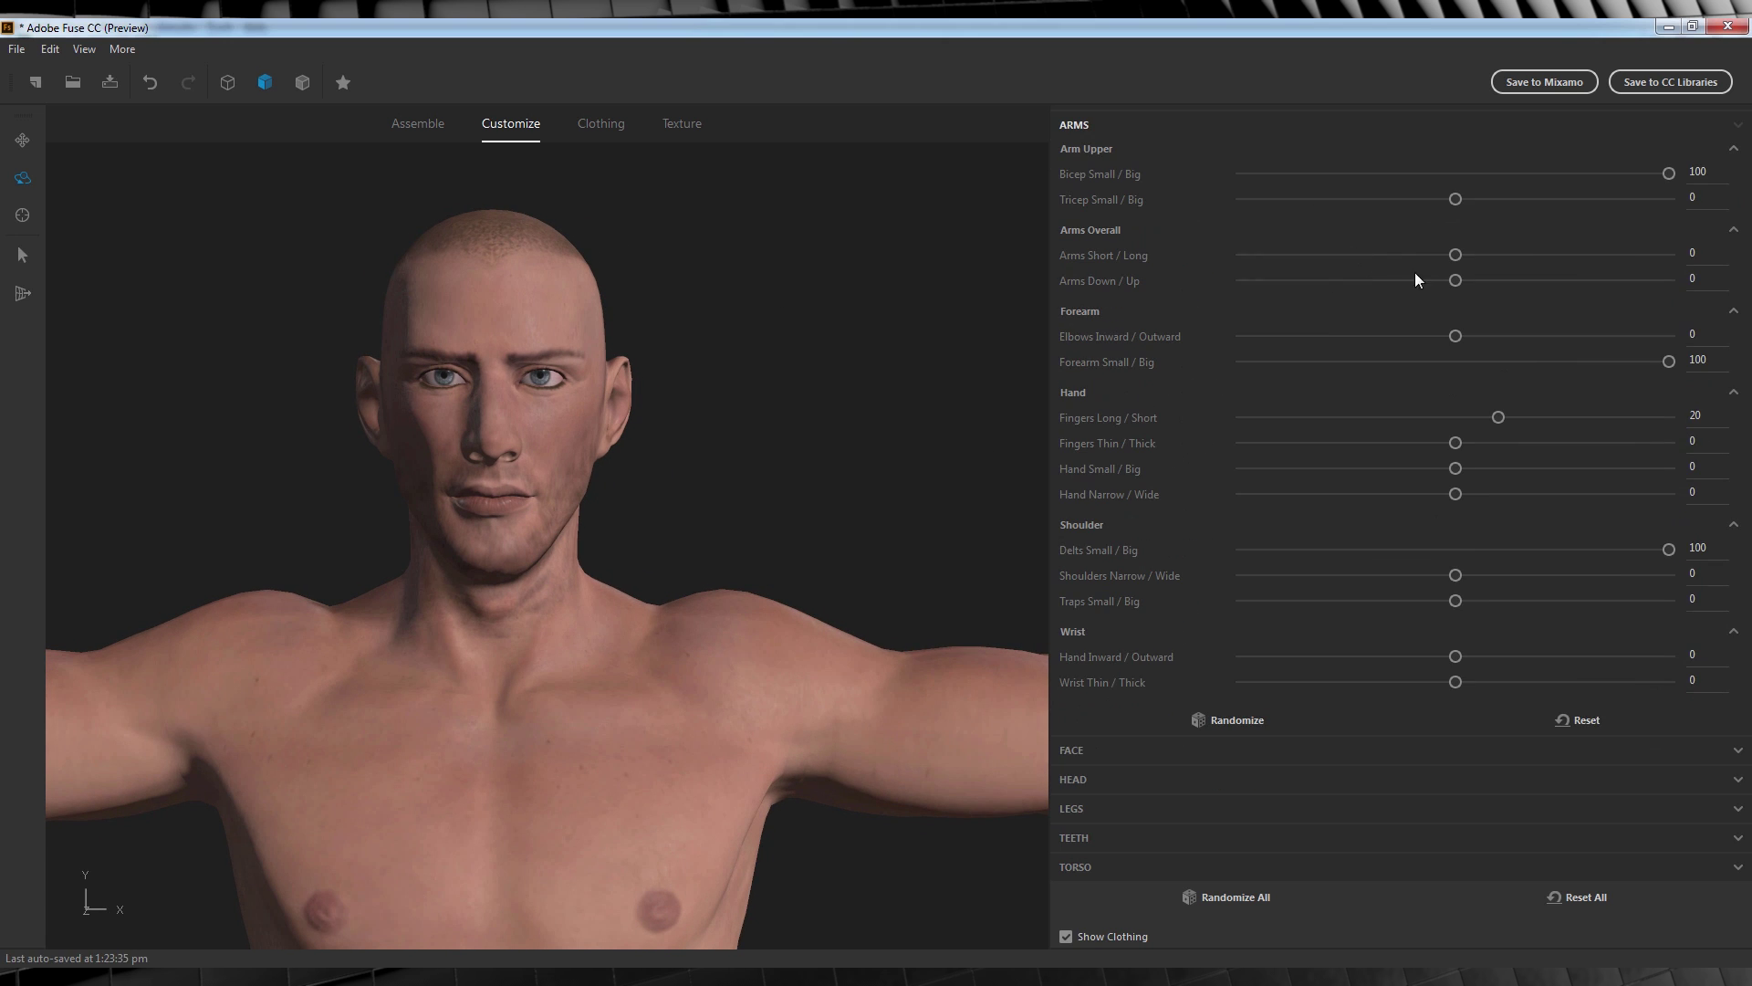
- Adjust the traps slider, try four random head shapes, then reset the head to default
left_click_drag(1456, 600, 1338, 574)
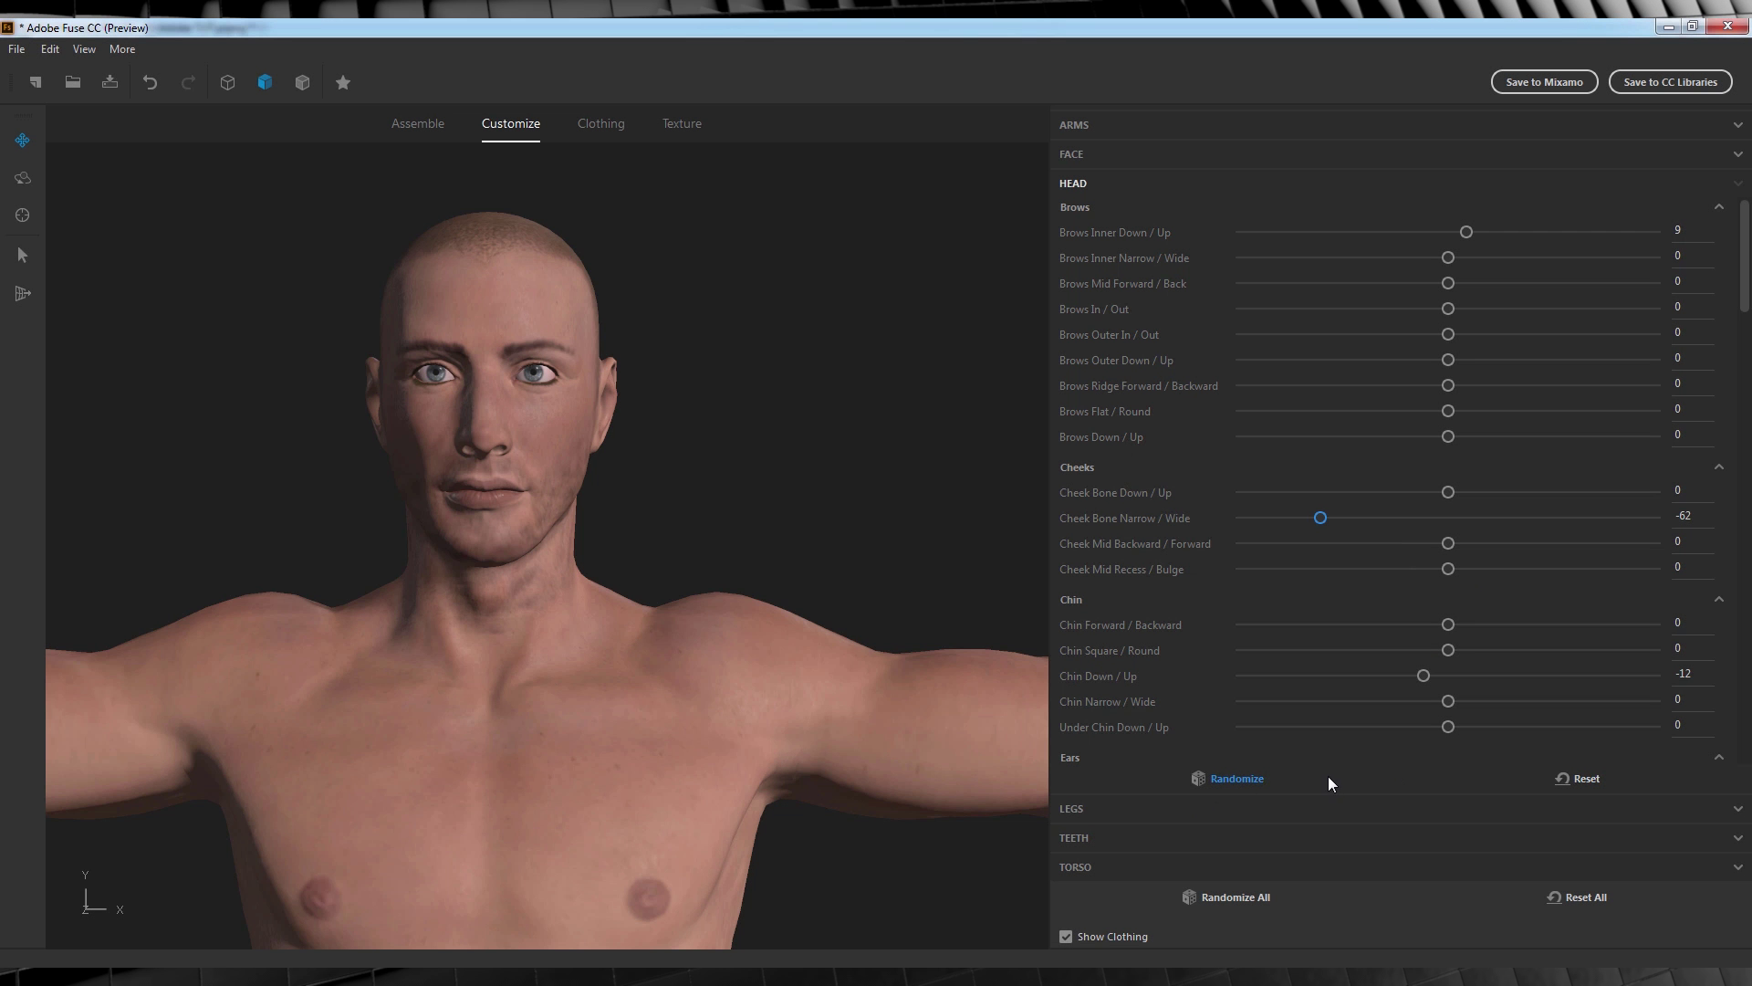
left_click(1228, 779)
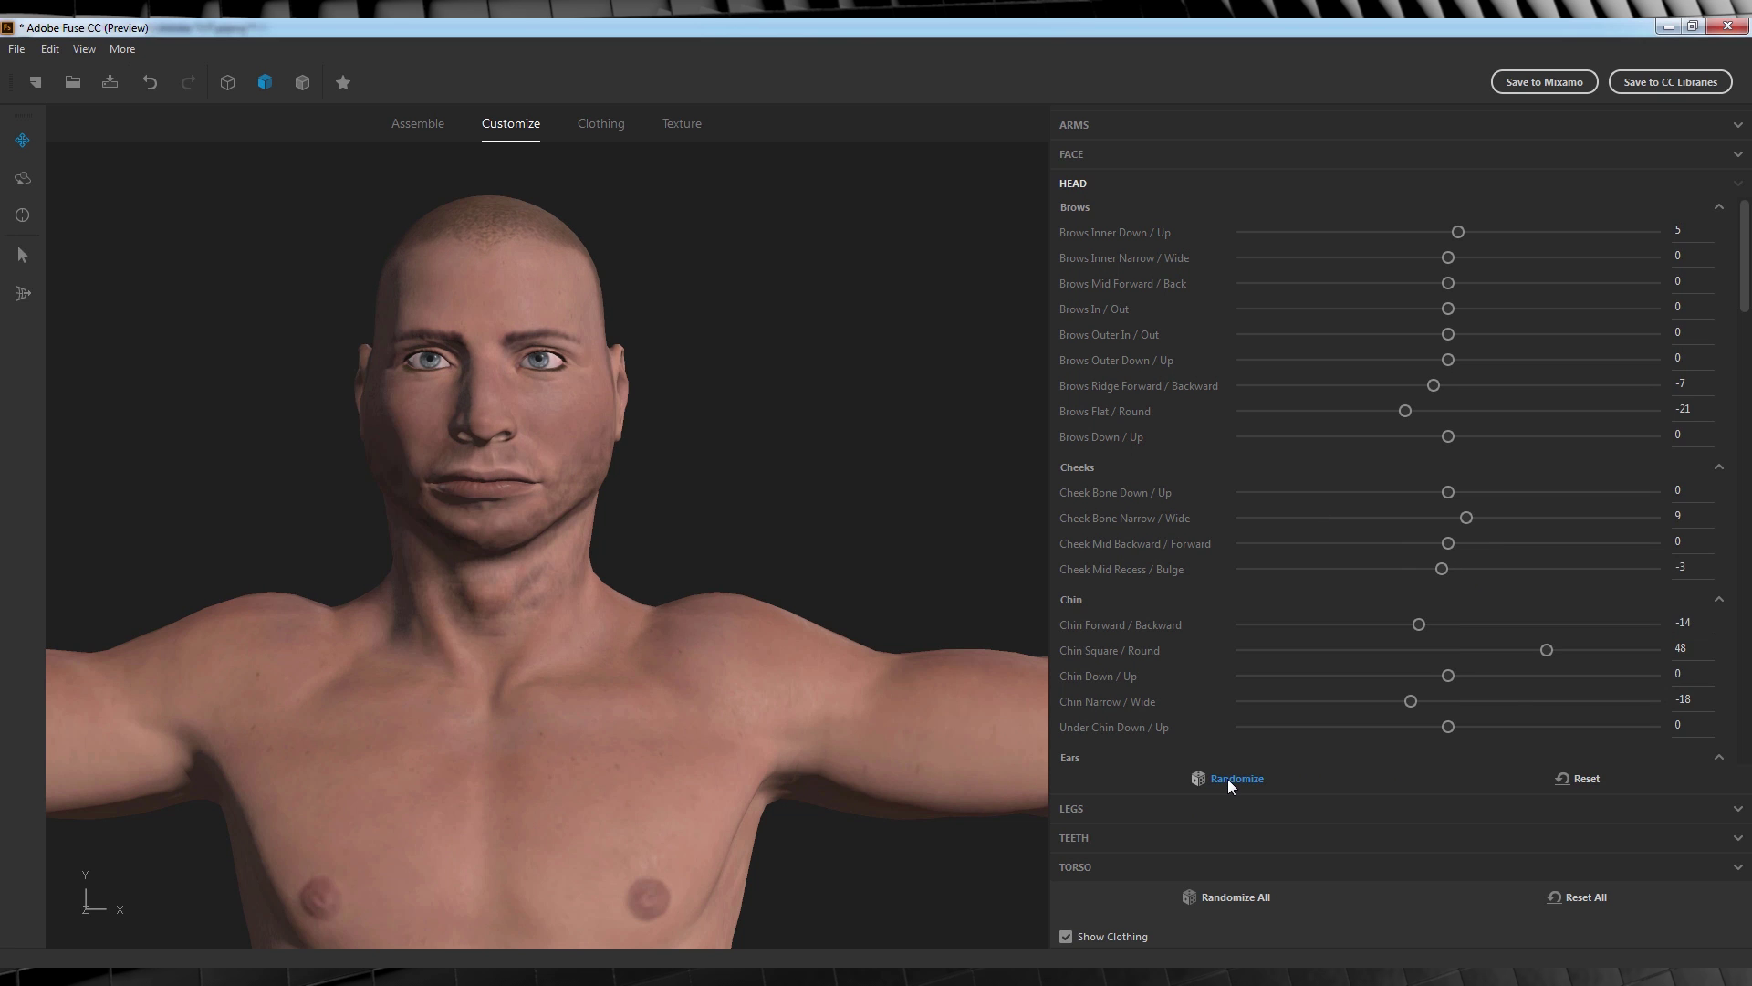
left_click(1228, 780)
left_click(1227, 778)
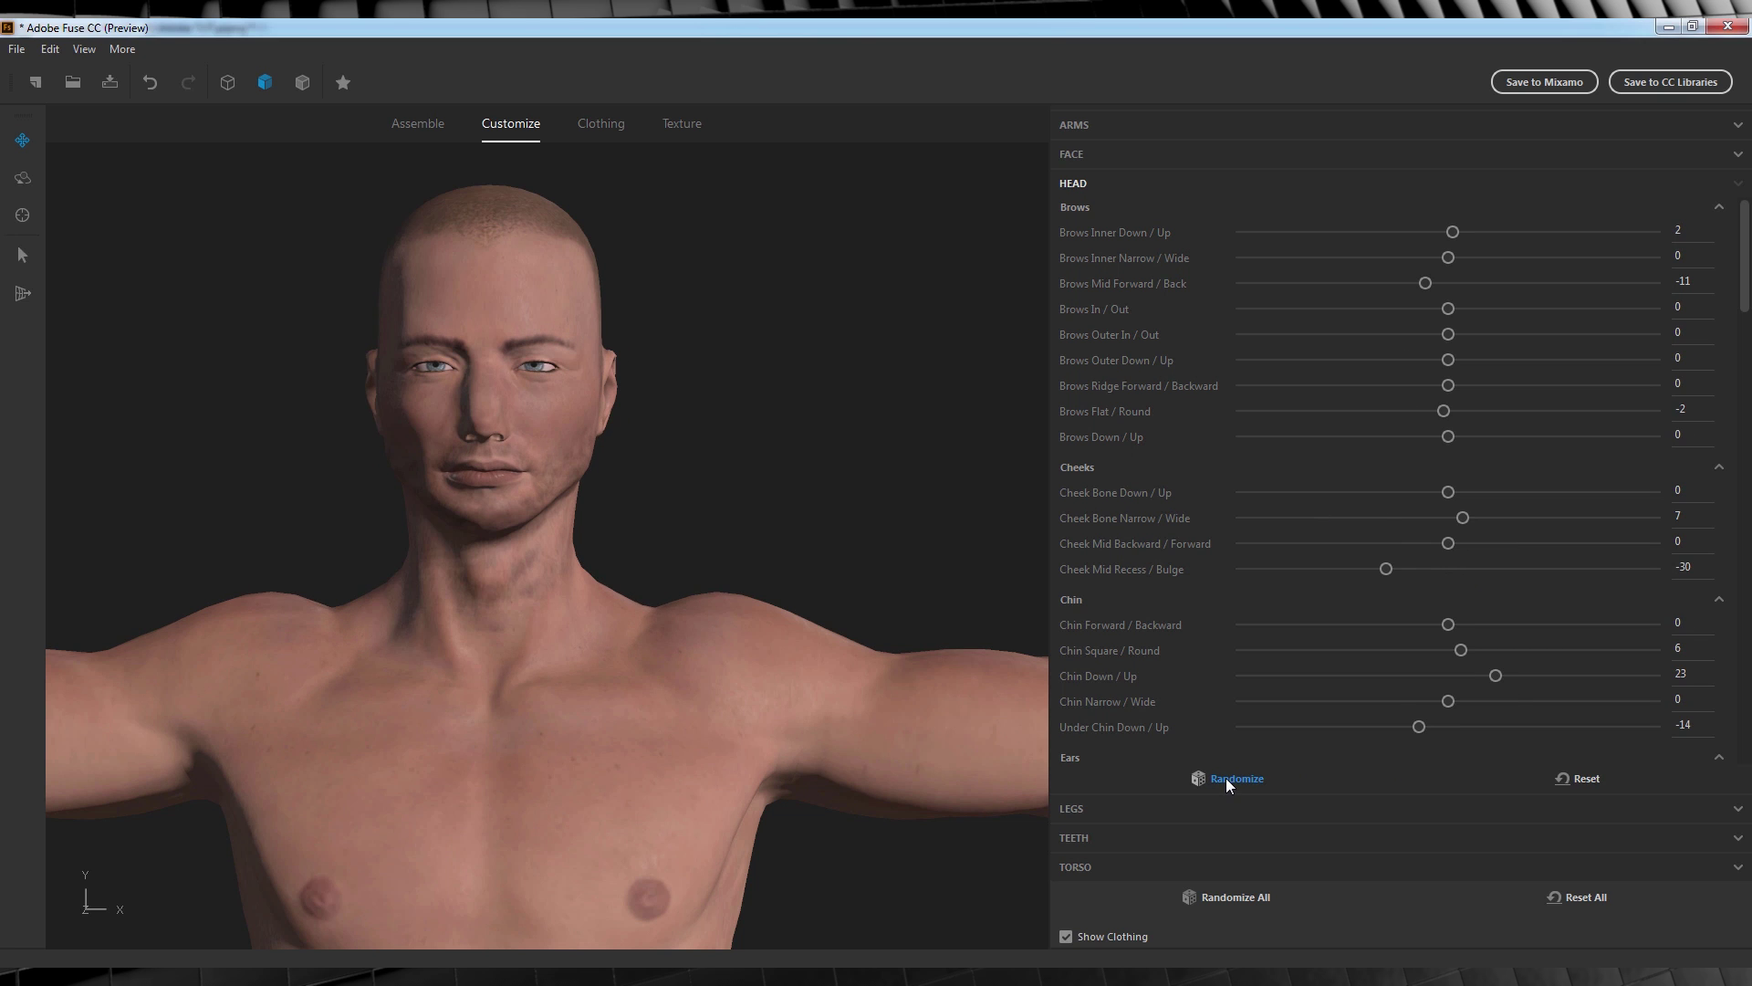
left_click(1225, 778)
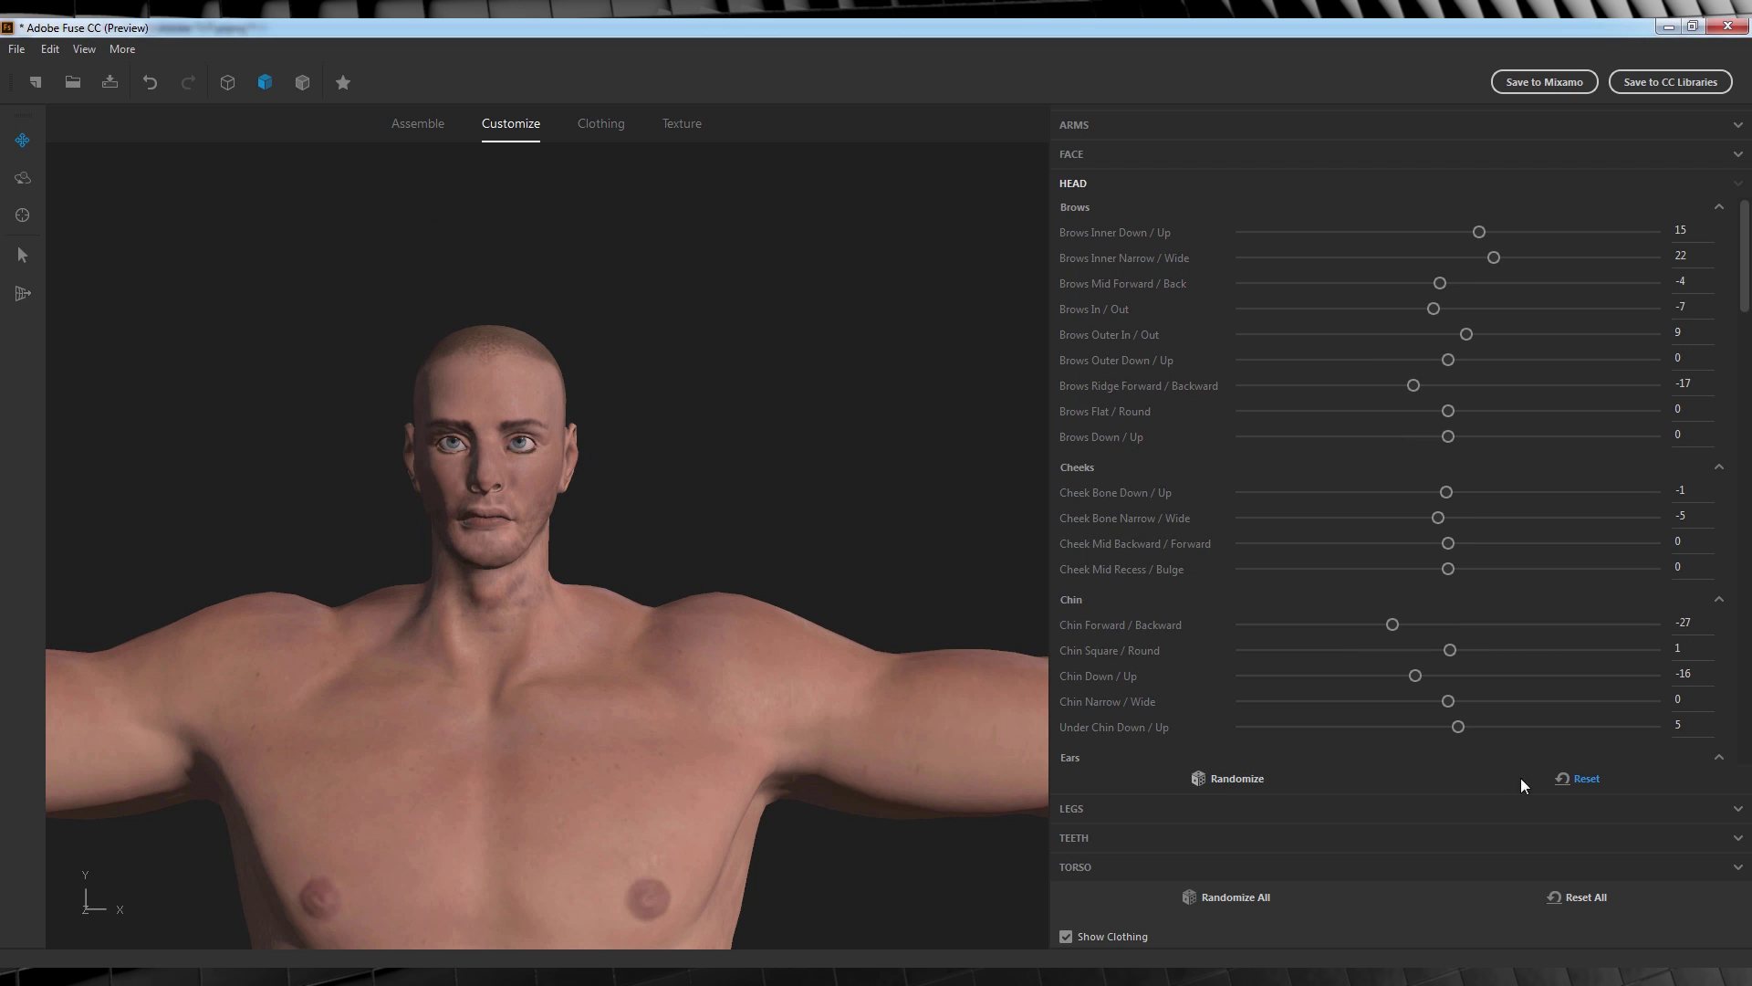
left_click(1577, 778)
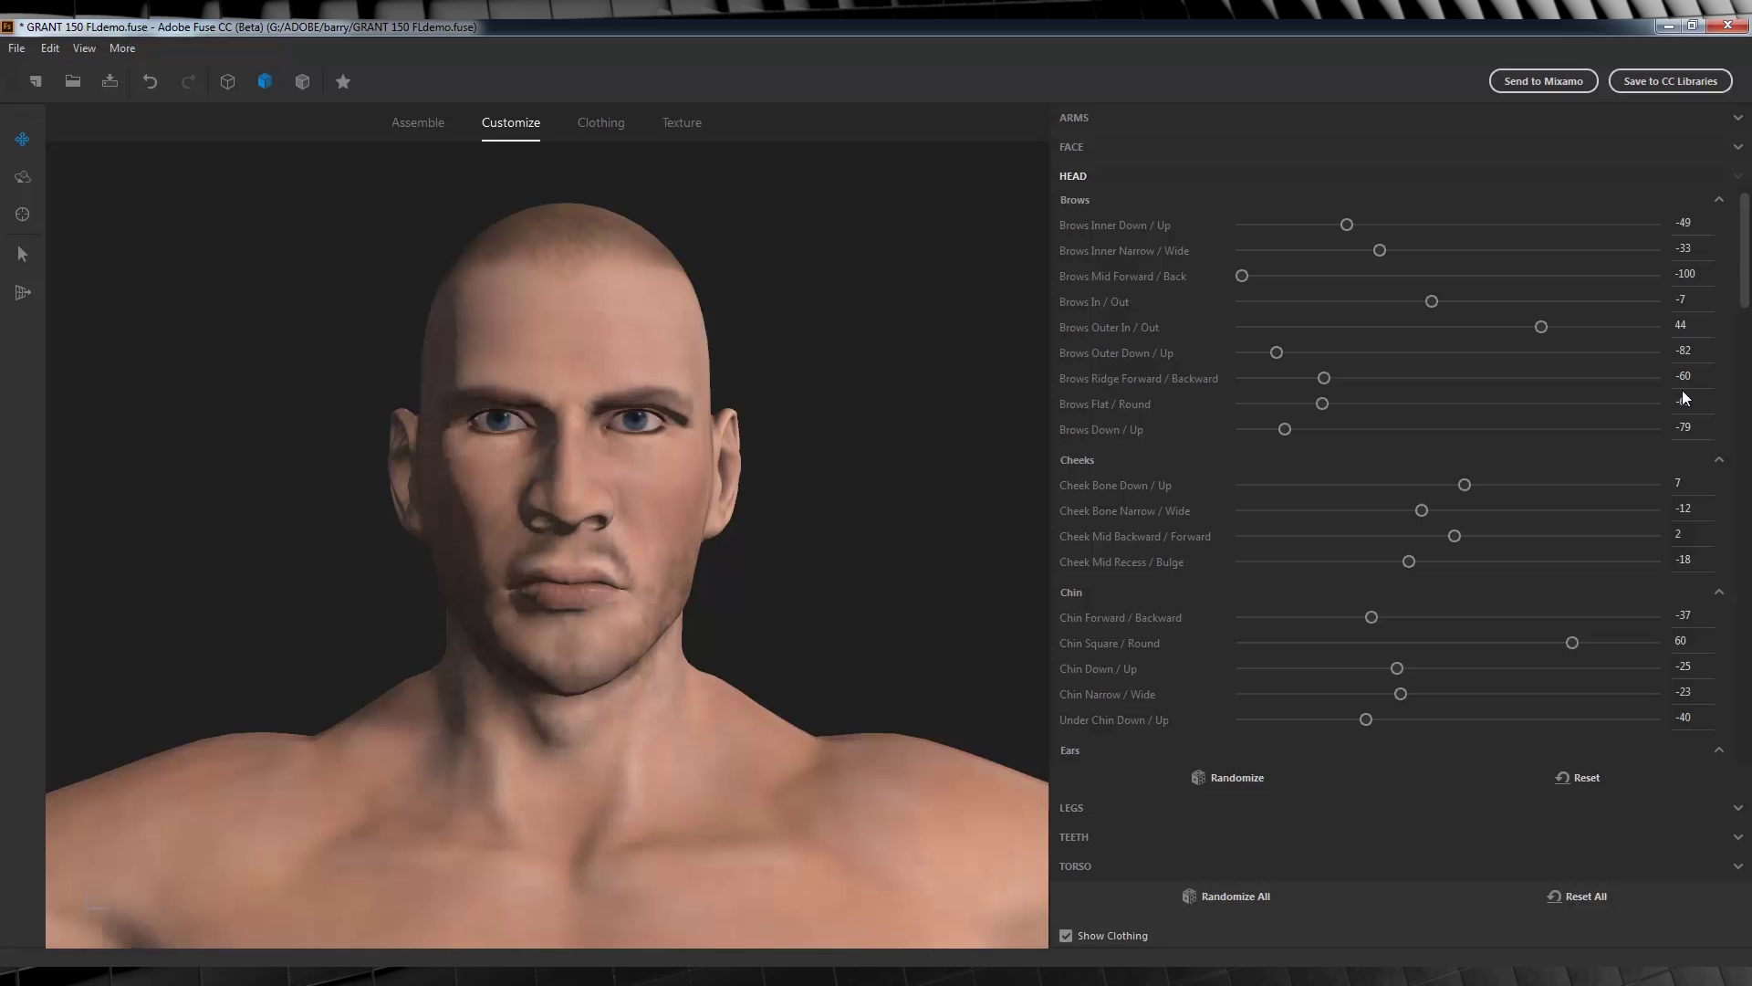
- Scroll the HEAD settings panel of the open GRANT 150 FLdemo model
mouse_move(1744, 251)
left_mouse_down()
mouse_move(1745, 700)
mouse_move(1744, 221)
left_mouse_up()
- Frame the whole body, make the thighs thinner, and set Pecs Big / Small to -15
left_click(1076, 808)
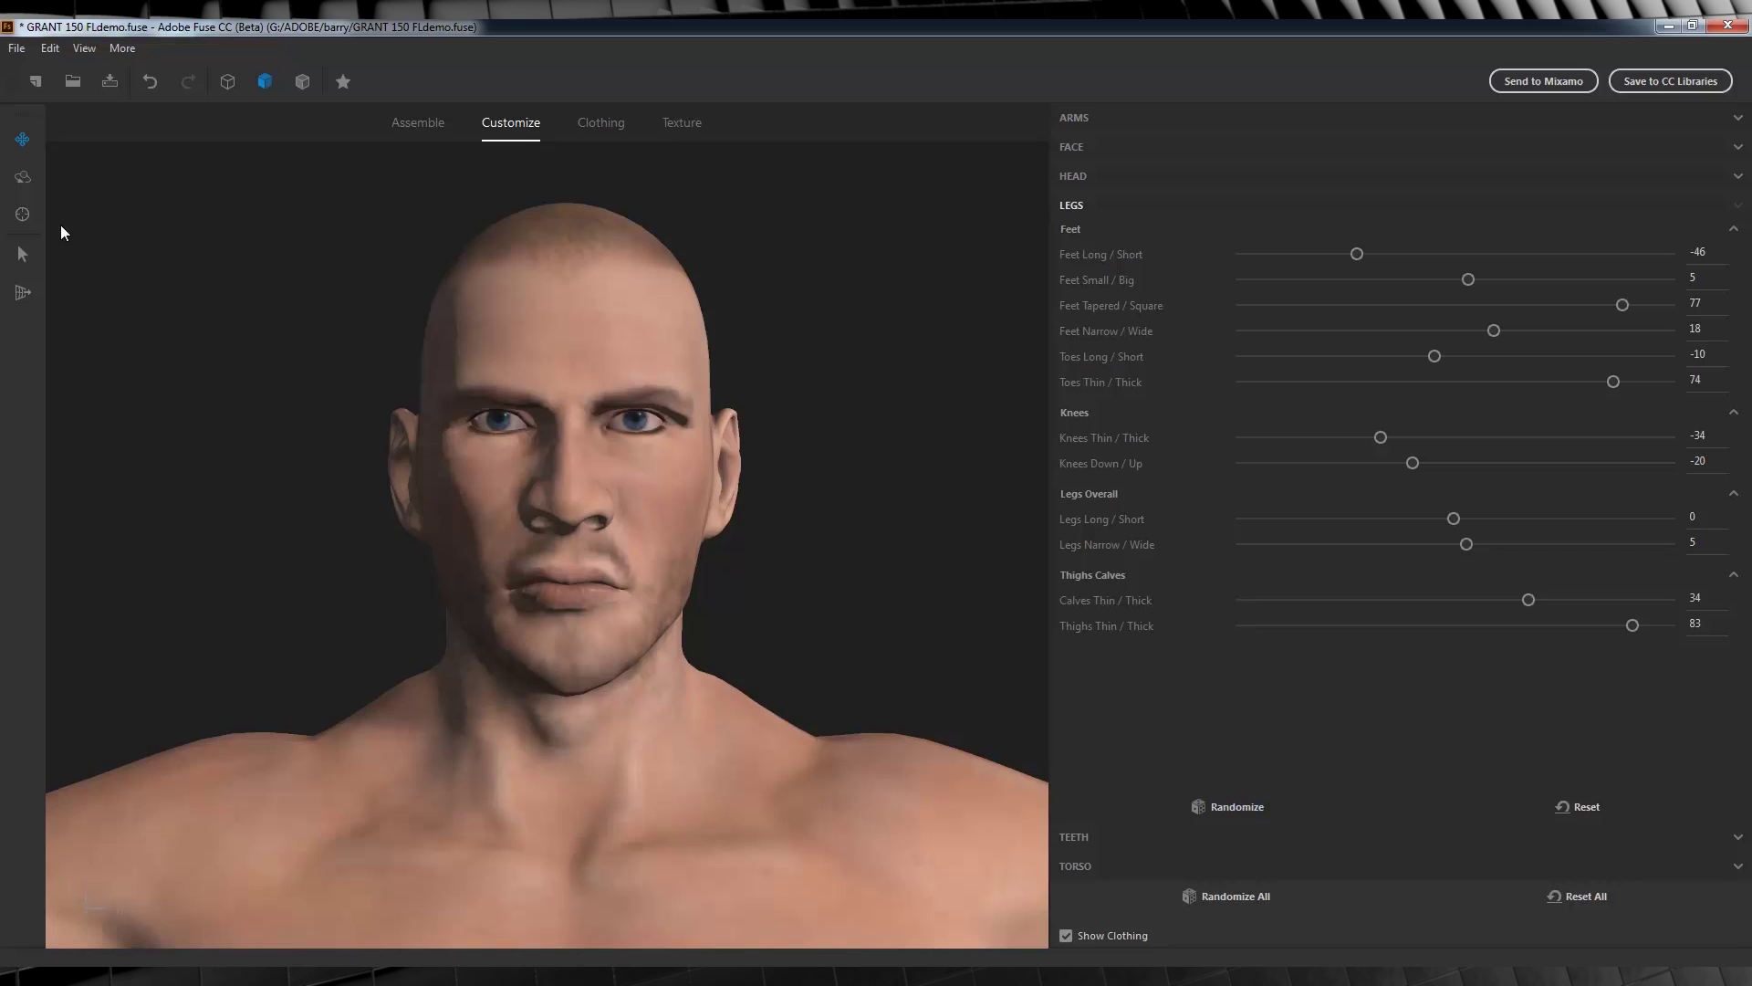
left_click(26, 219)
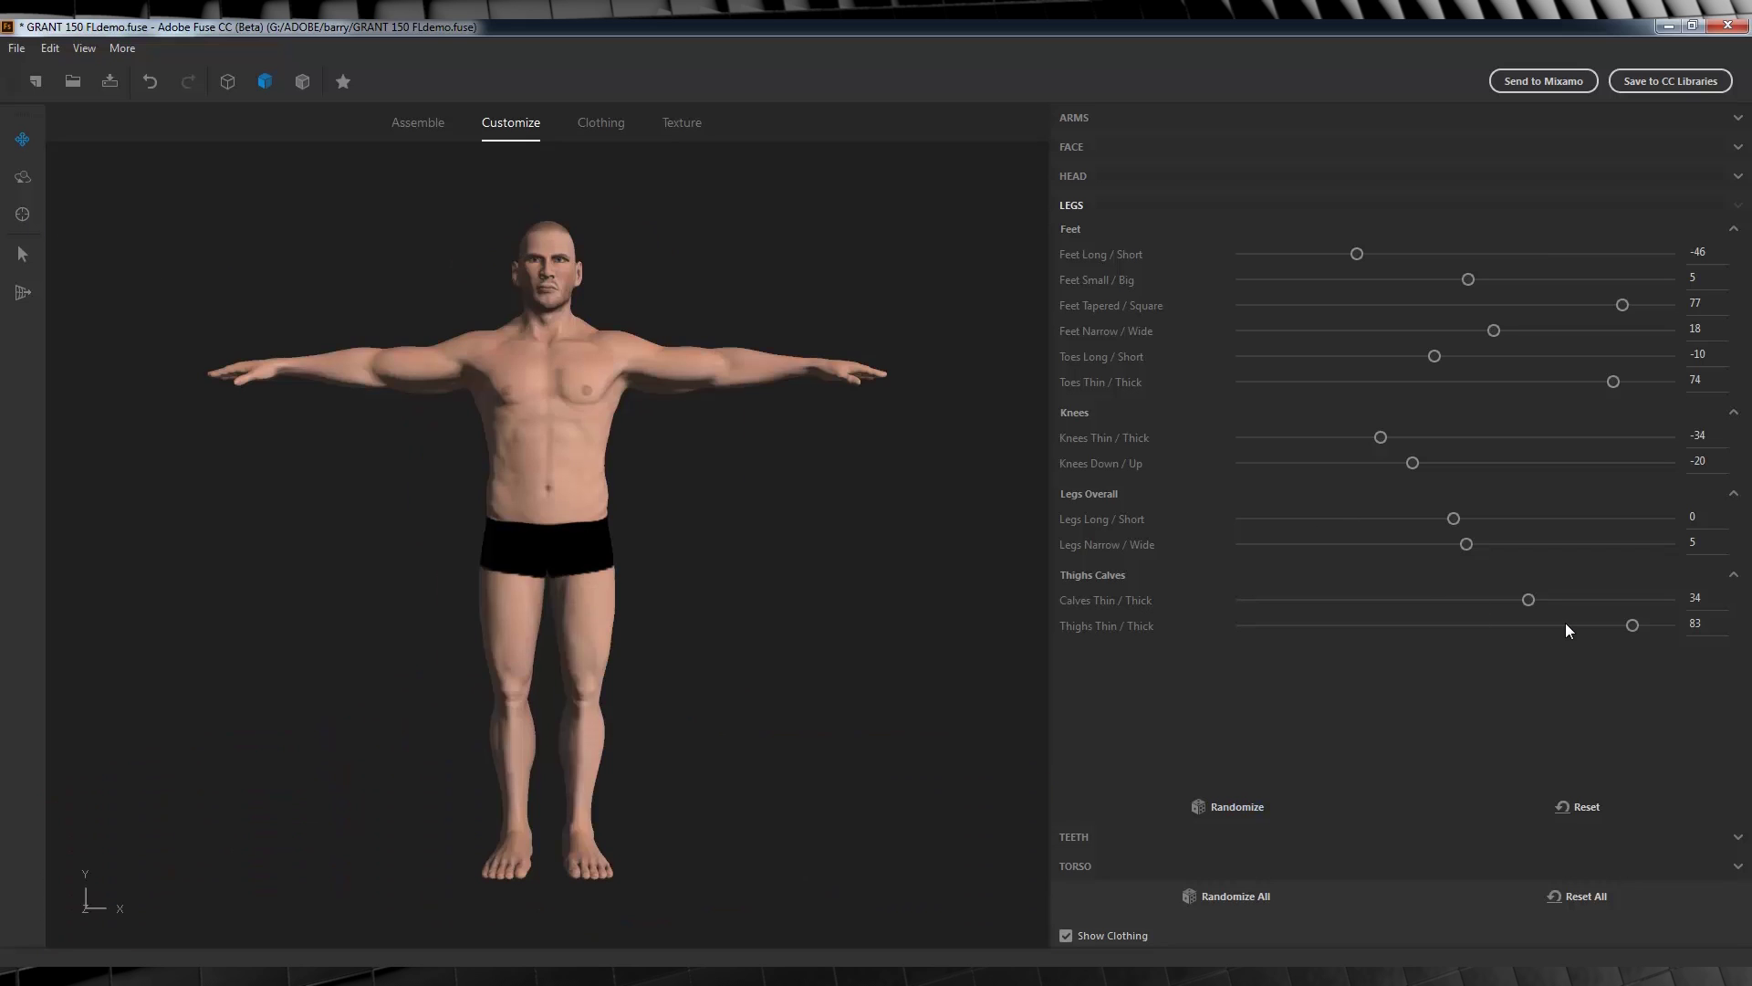
mouse_move(1633, 626)
left_mouse_down()
mouse_move(1198, 627)
mouse_move(1639, 626)
left_mouse_up()
left_click(1084, 867)
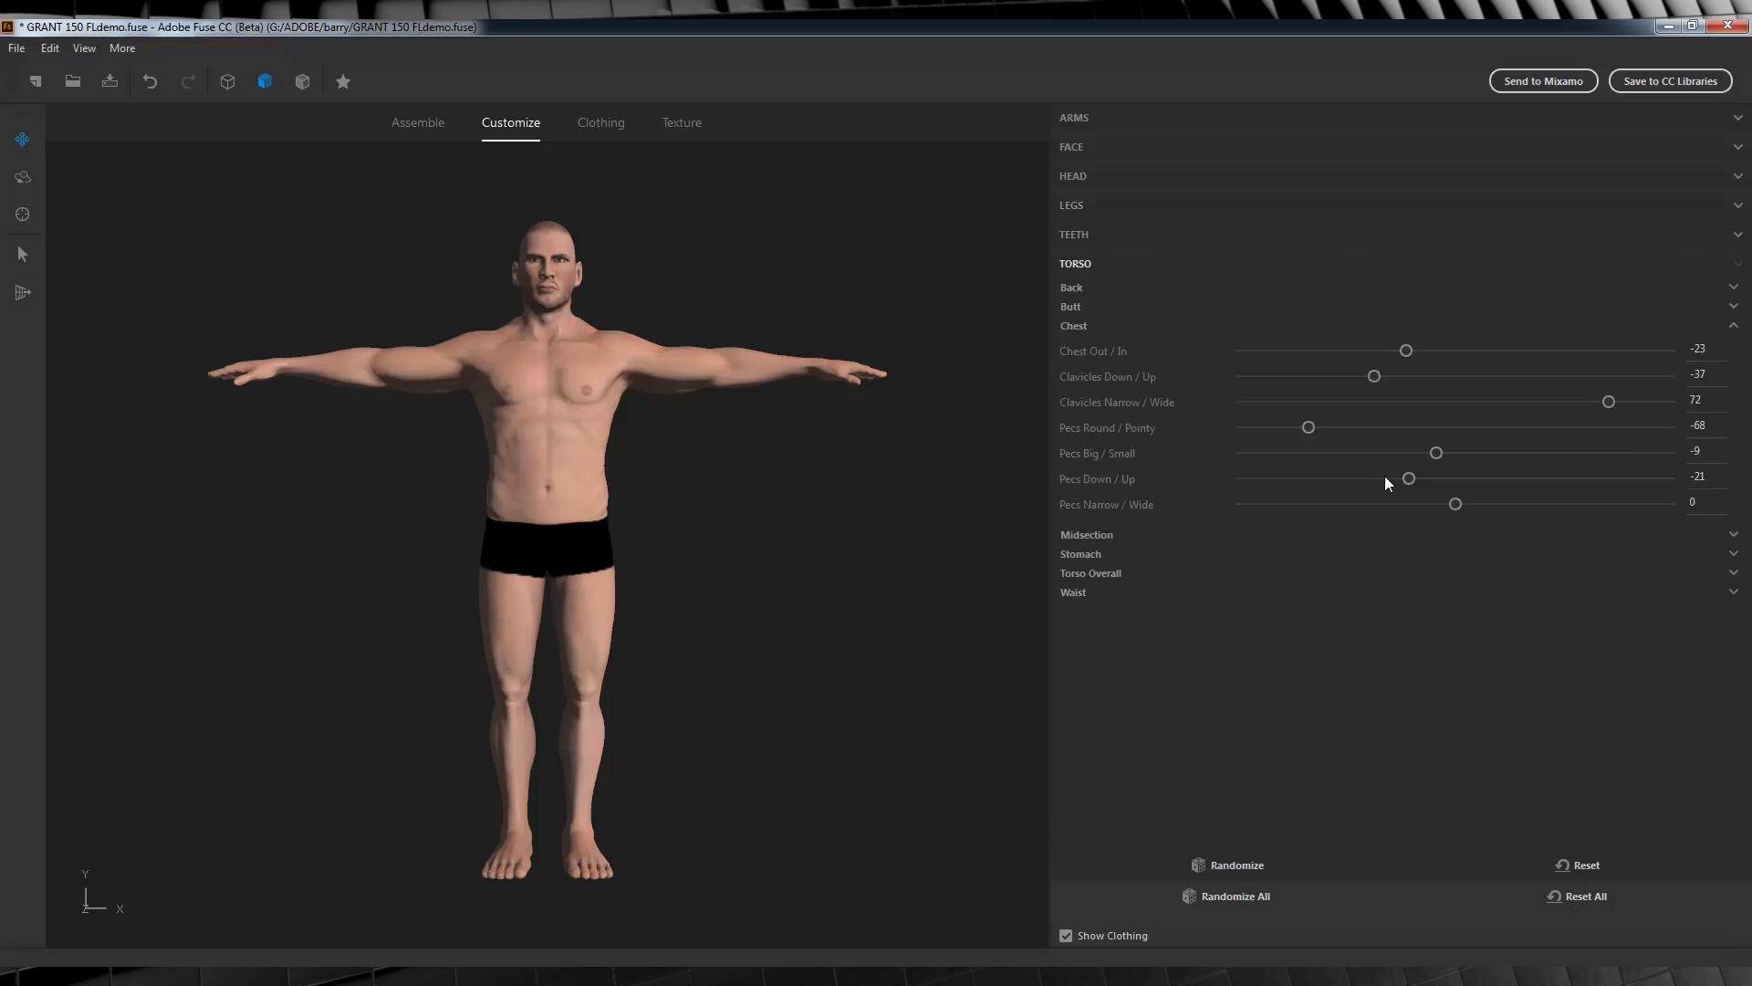
mouse_move(1431, 454)
left_mouse_down()
mouse_move(1244, 453)
mouse_move(1422, 454)
left_mouse_up()
- Dress the man in the Open Jacket and the Belted Straight Pant
left_click(600, 131)
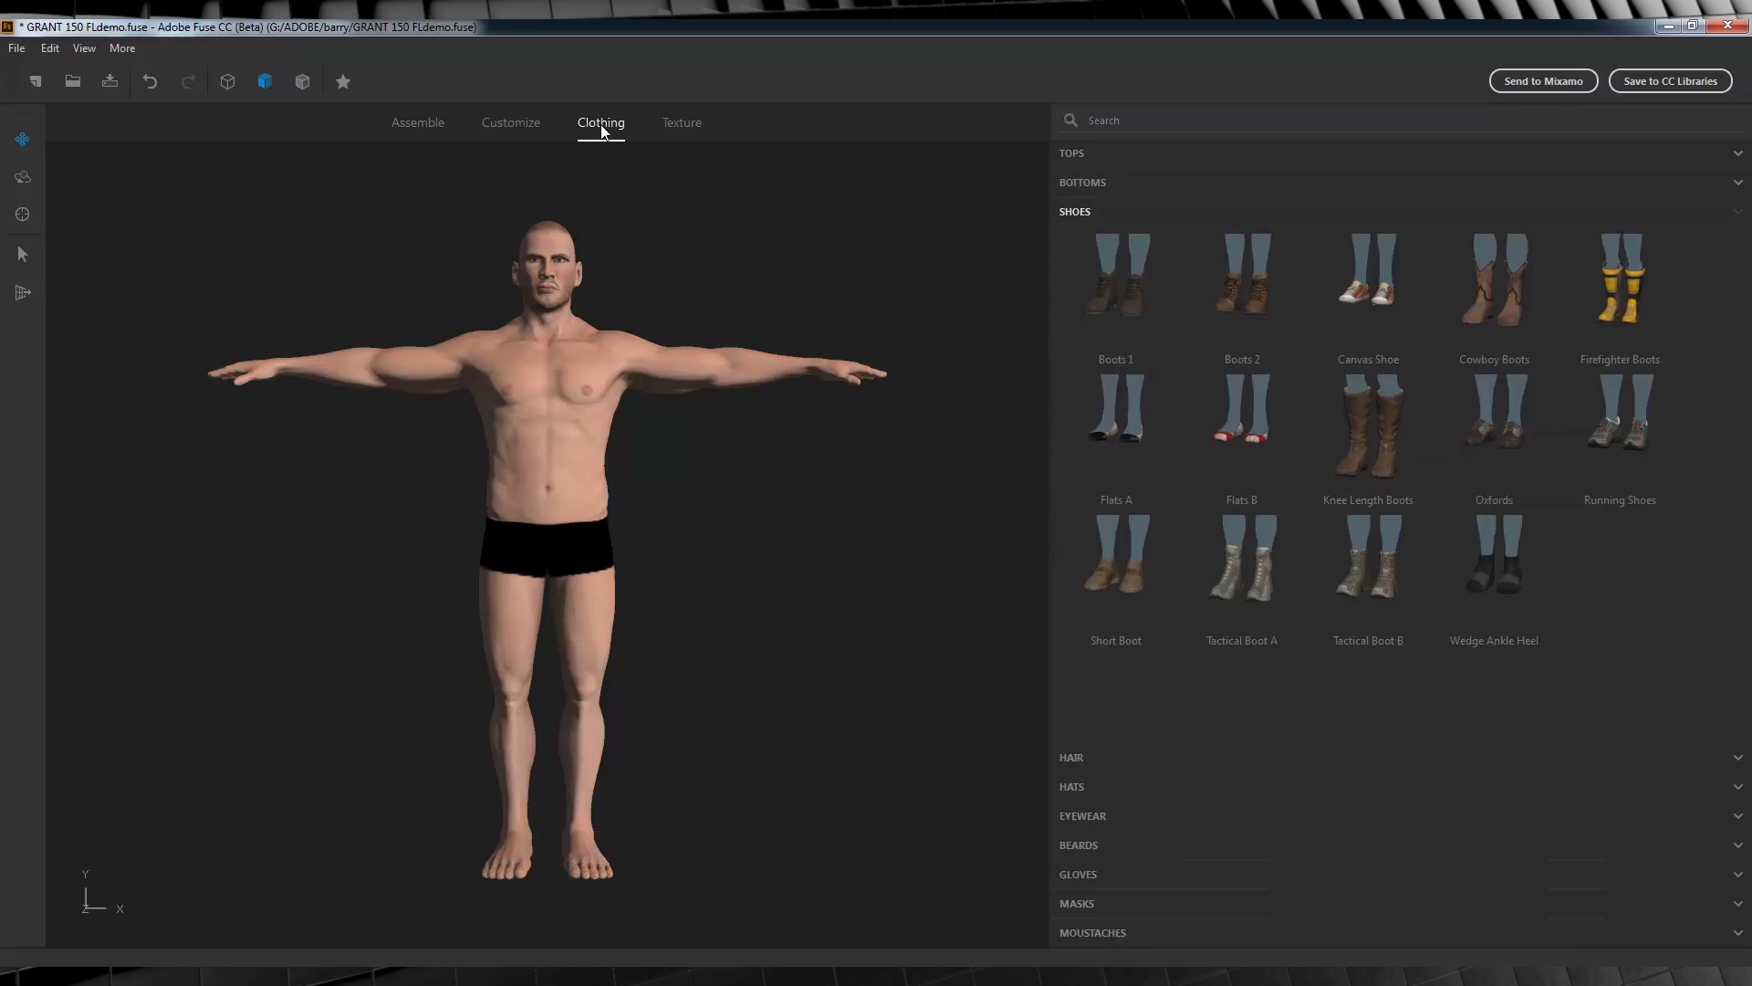
left_click(1097, 155)
scroll(1476, 442, "down", 2)
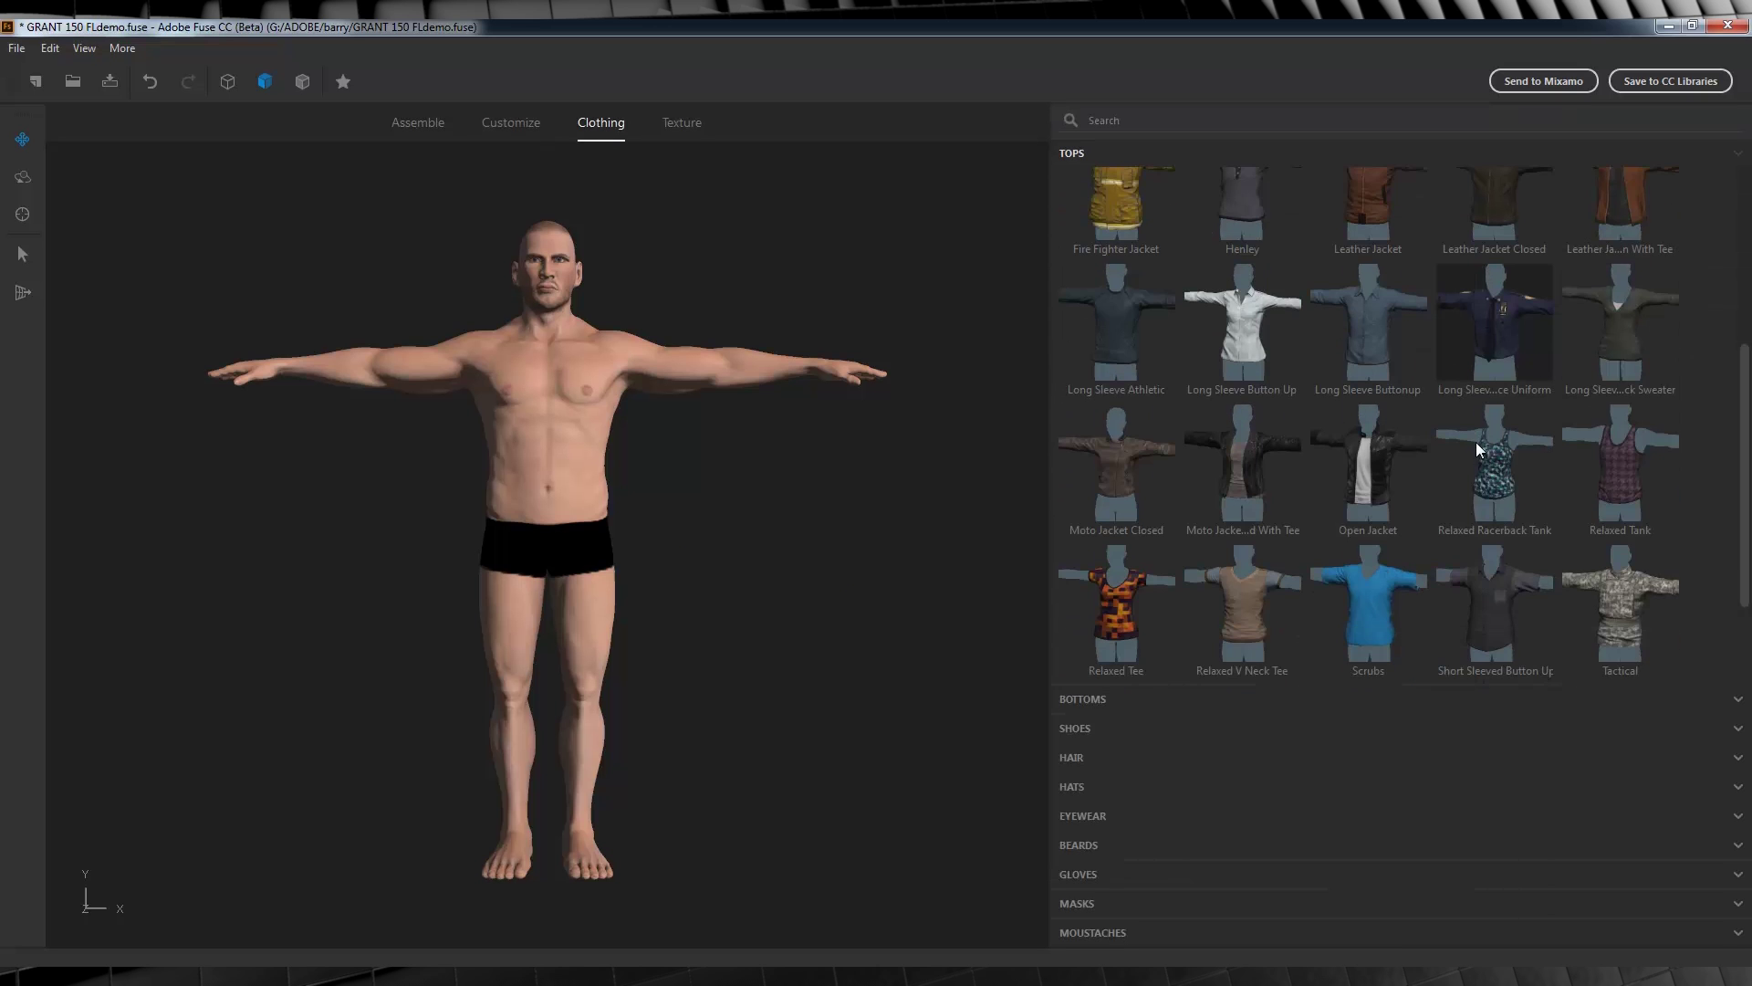
scroll(1475, 442, "down", 1)
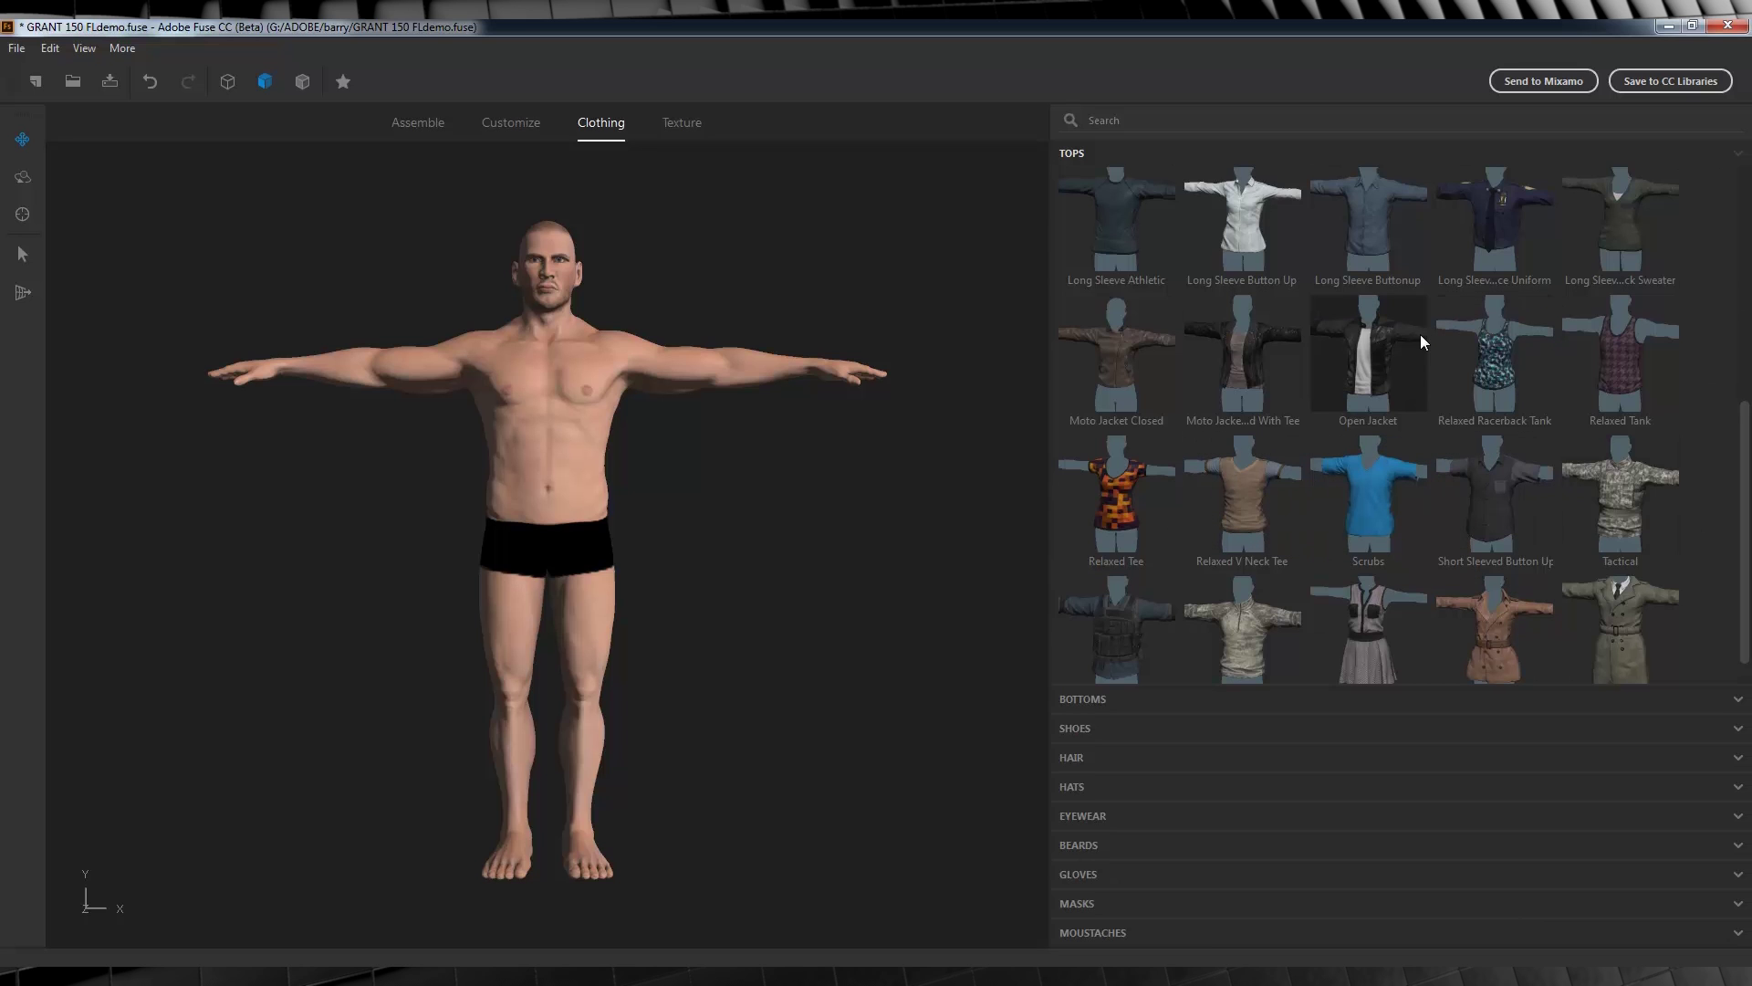
left_click(1365, 349)
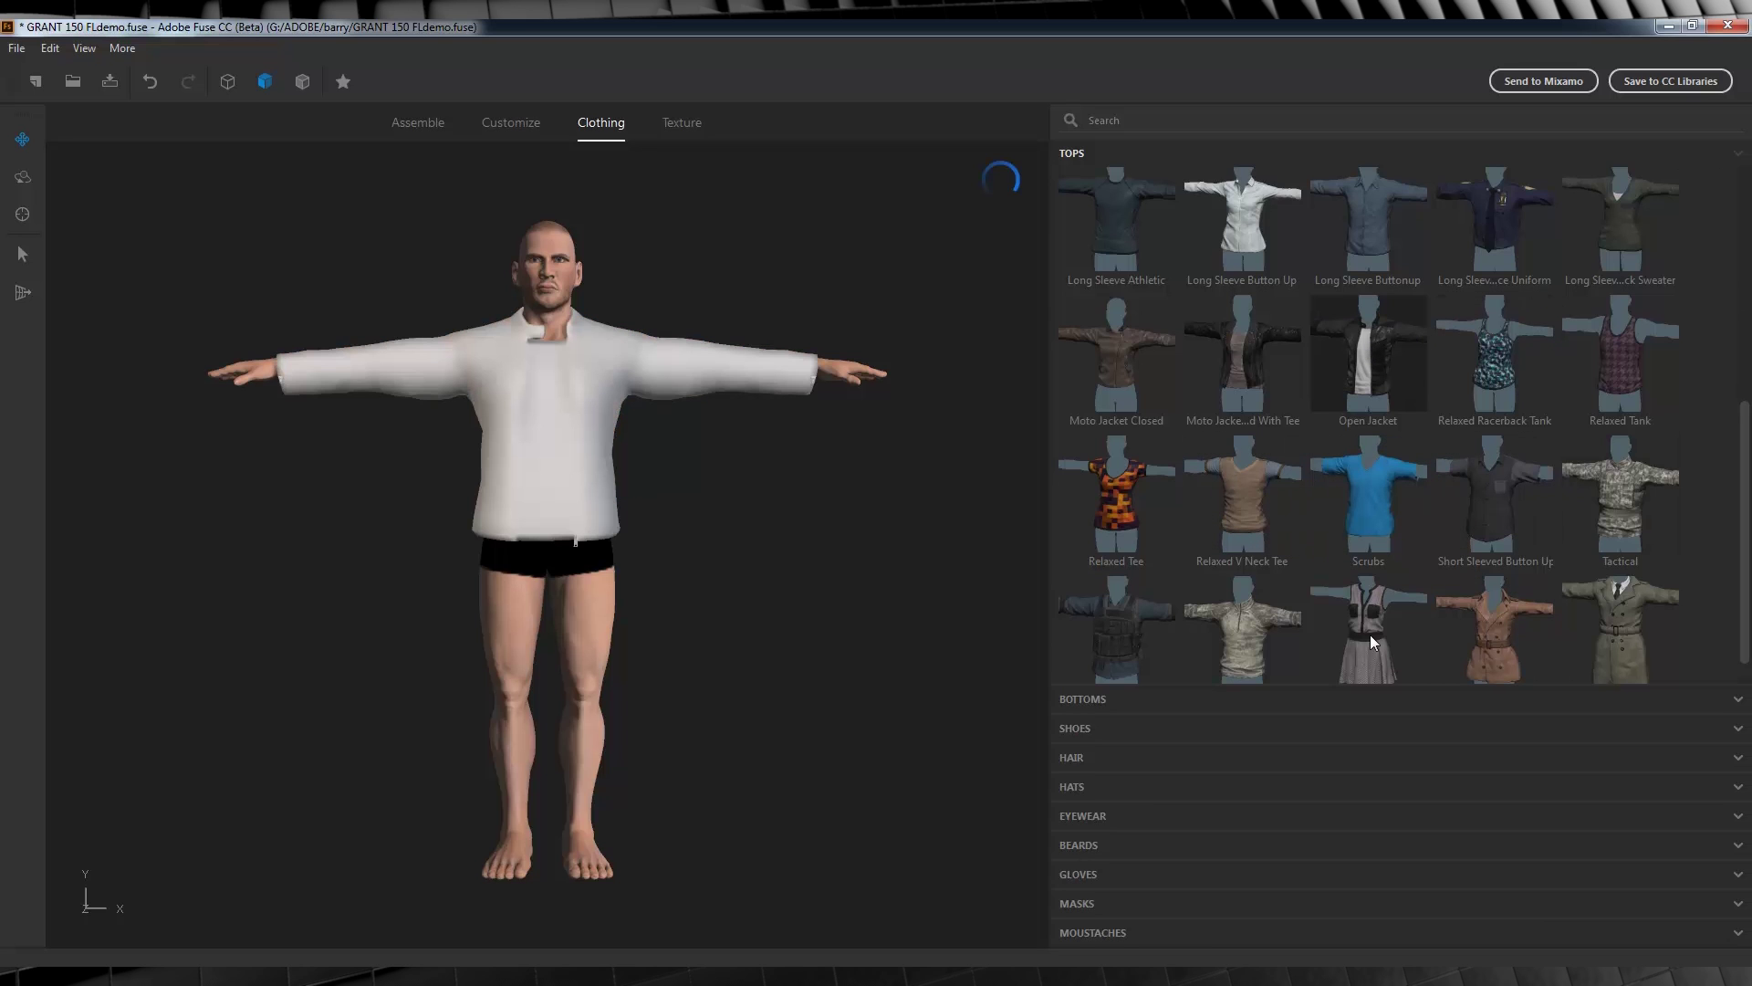
left_click(1084, 698)
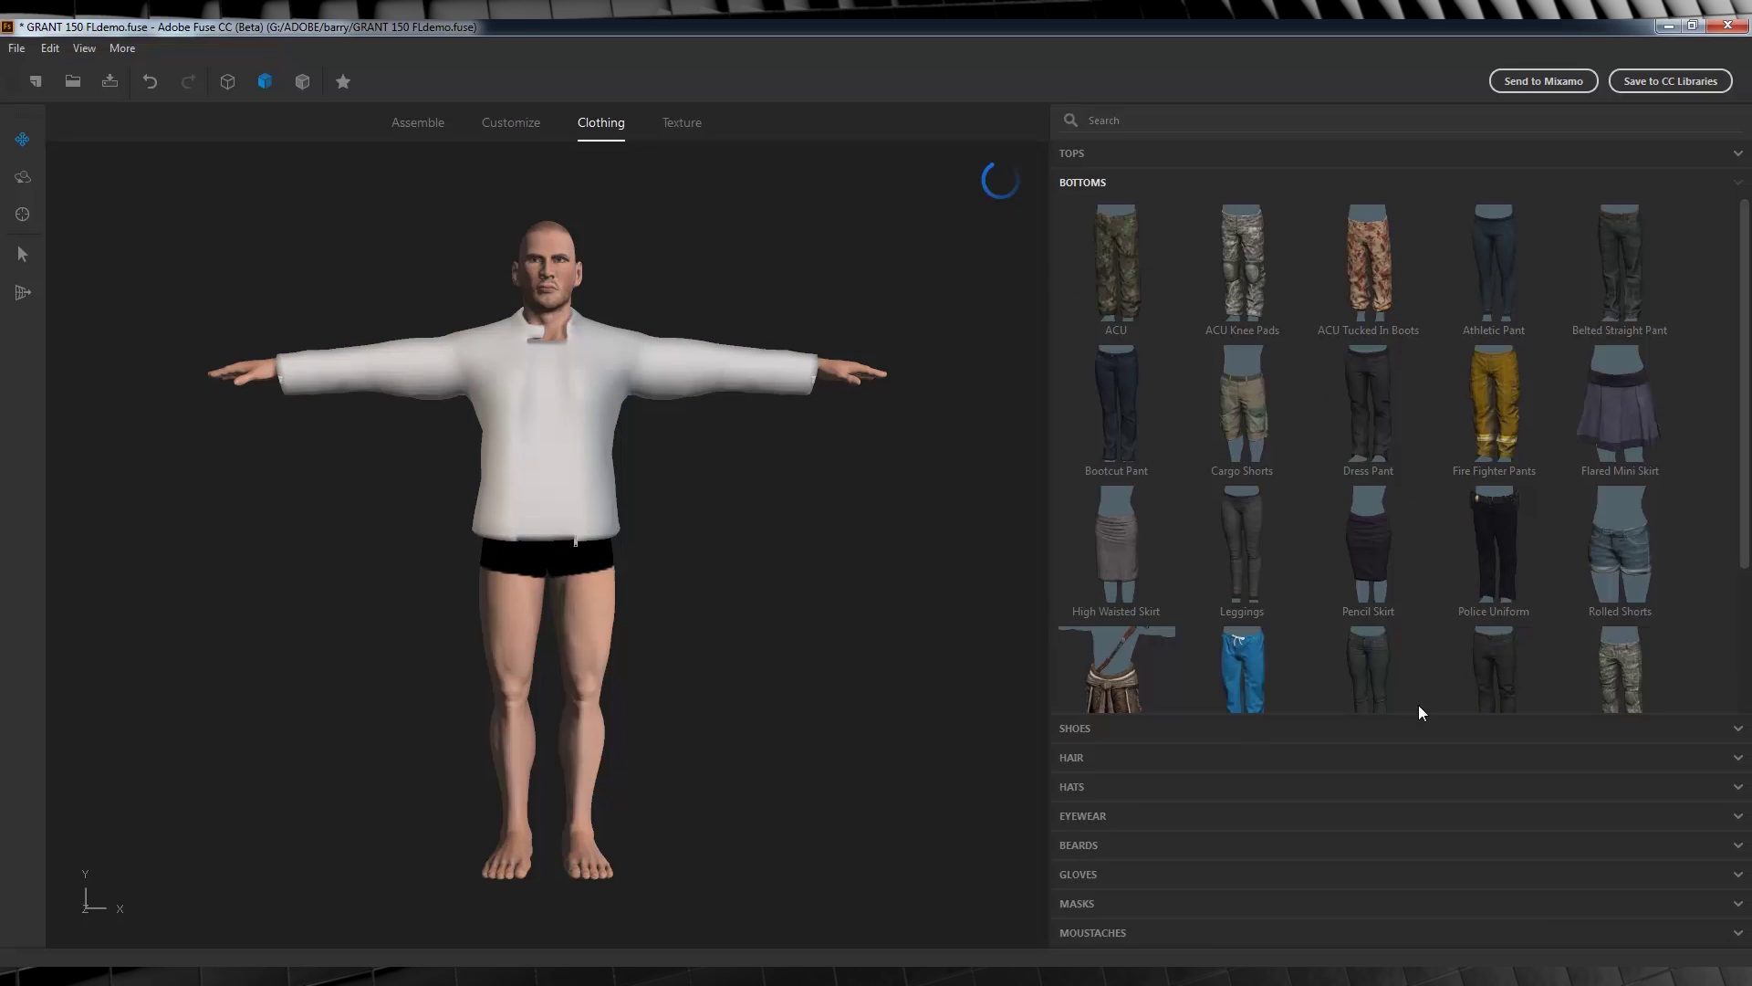
left_click(1629, 278)
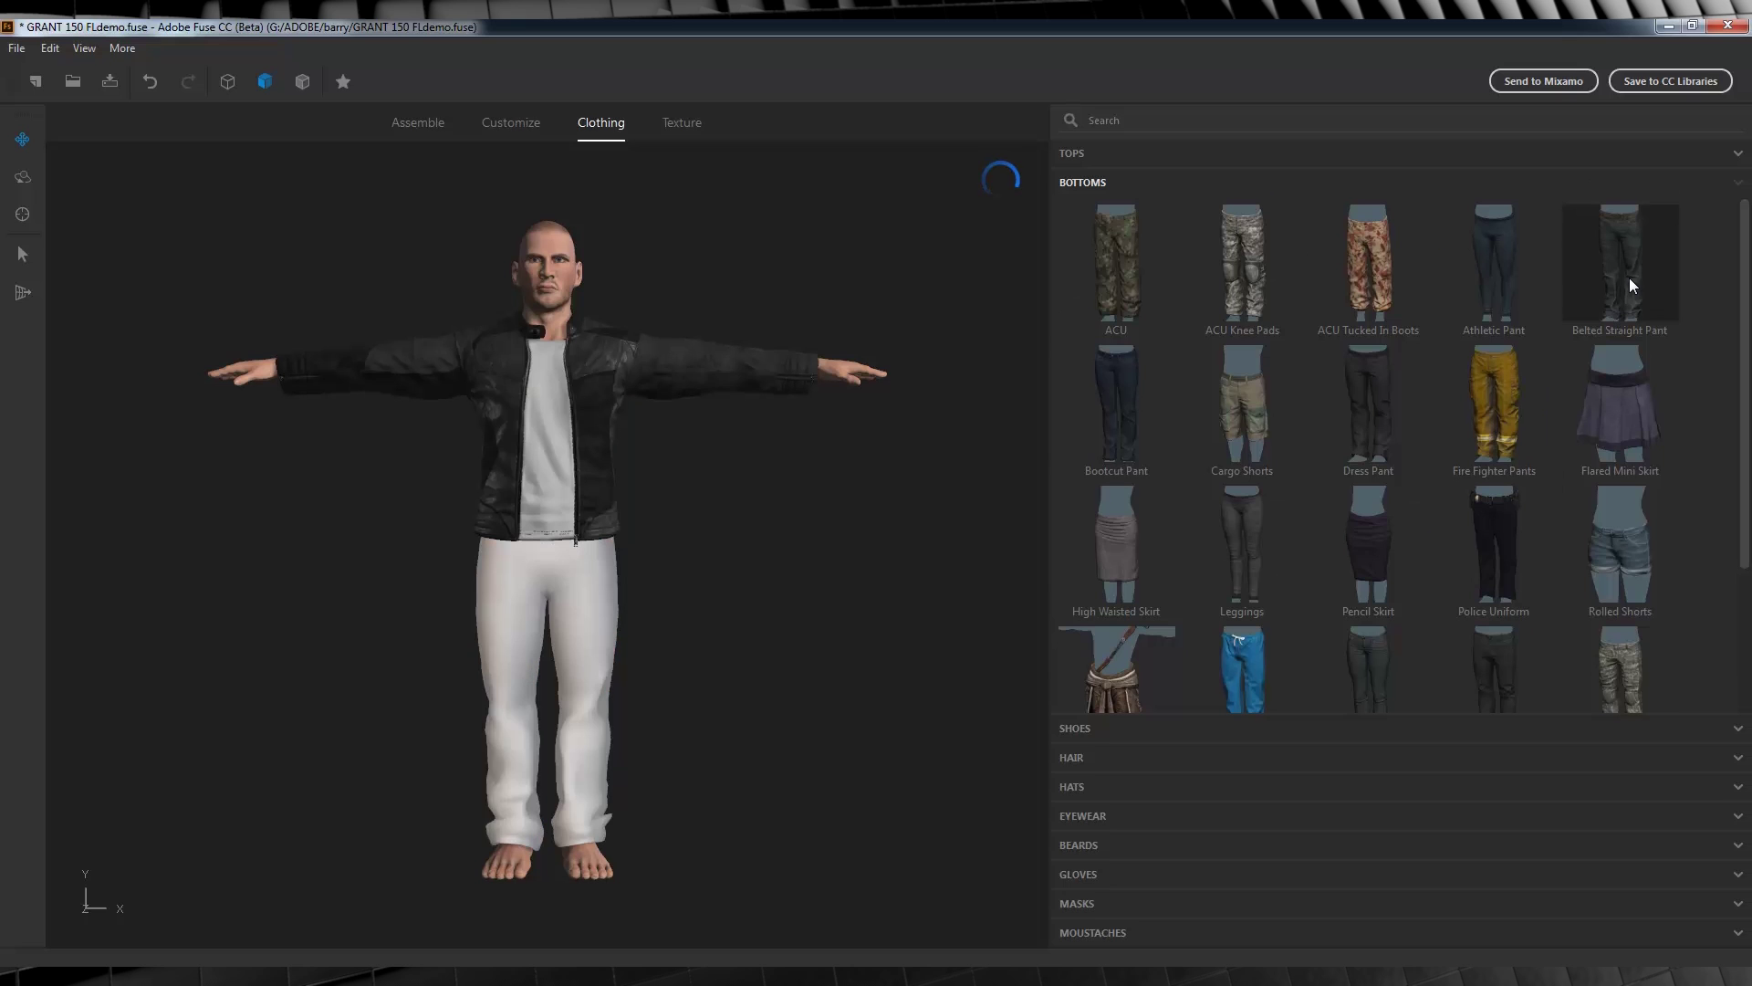
- Browse the hair, hat and eyewear options, then put the Canvas Shoe on him
left_click(1070, 756)
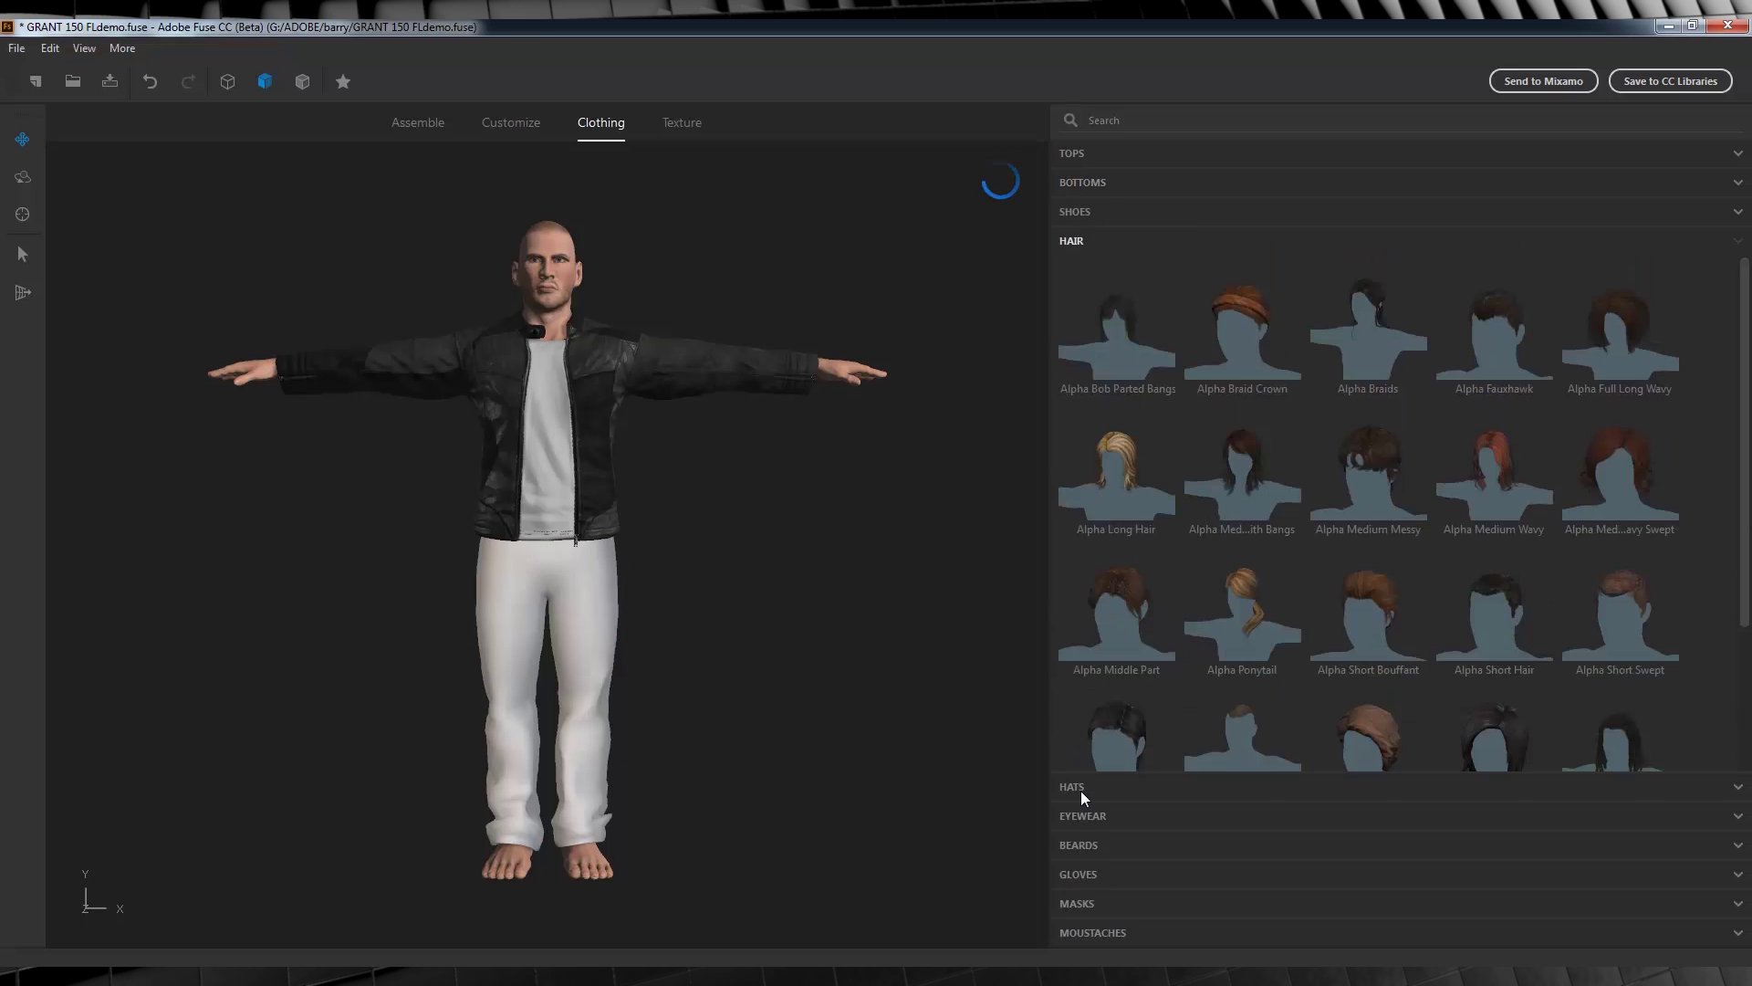
left_click(1081, 788)
left_click(1098, 817)
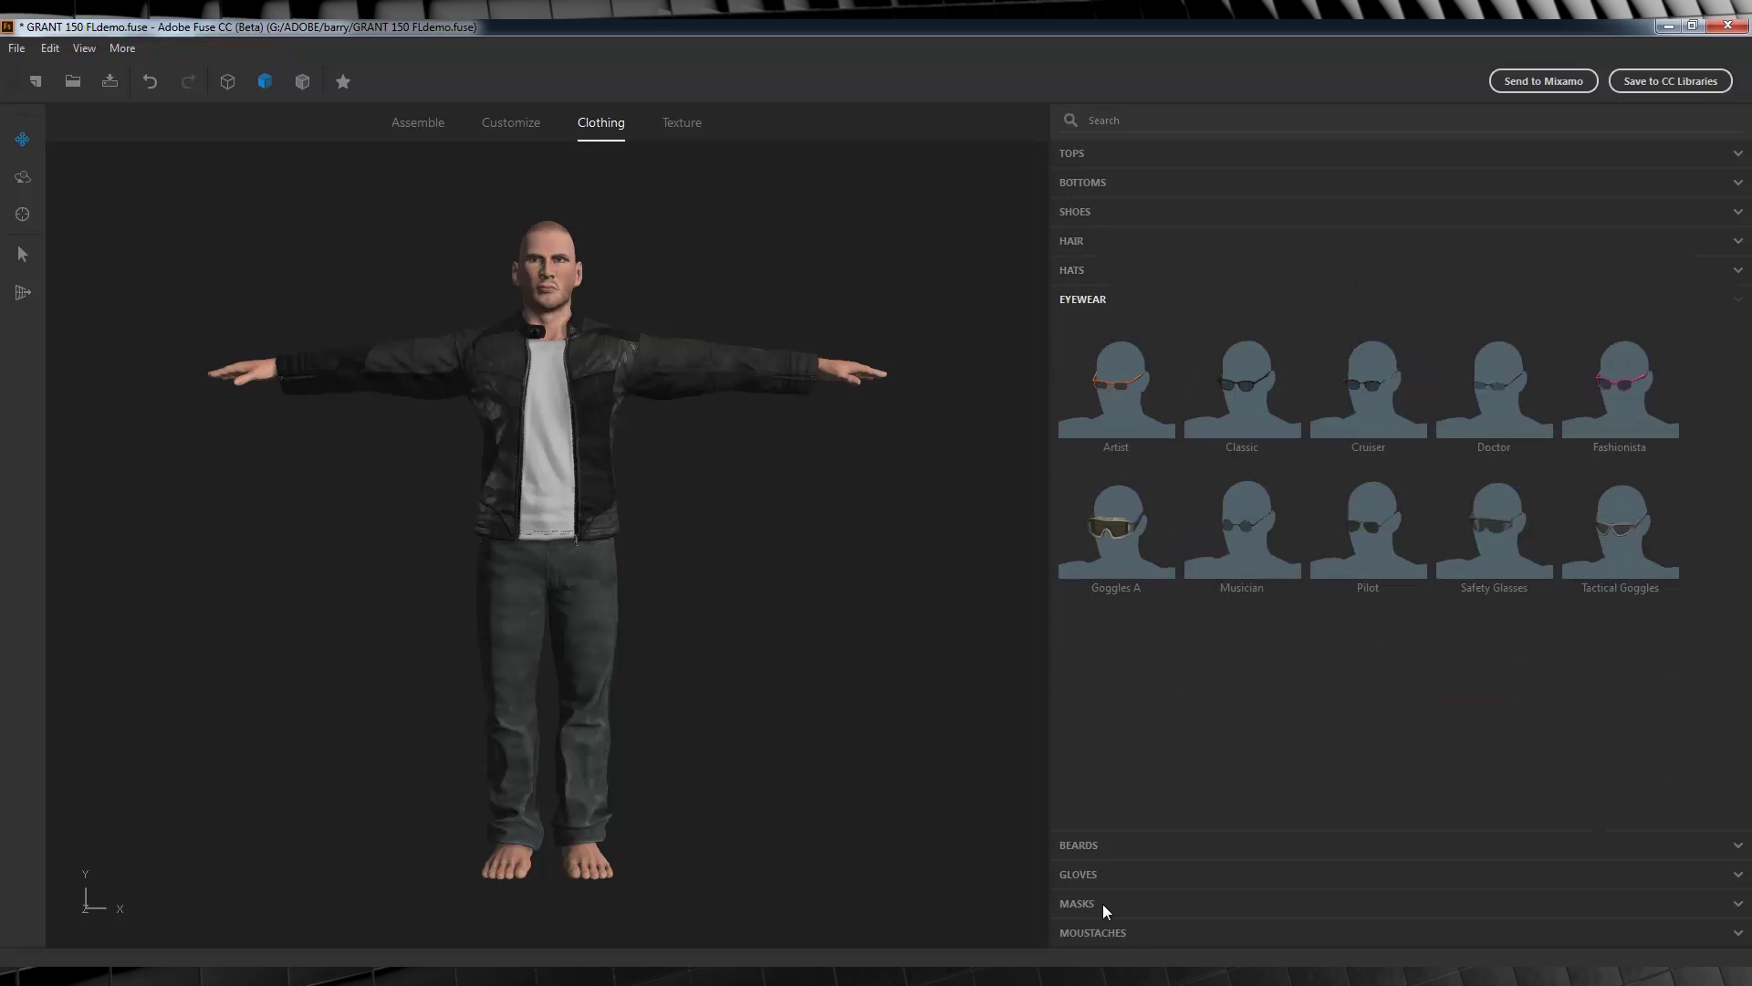
left_click(1077, 211)
left_click(1369, 290)
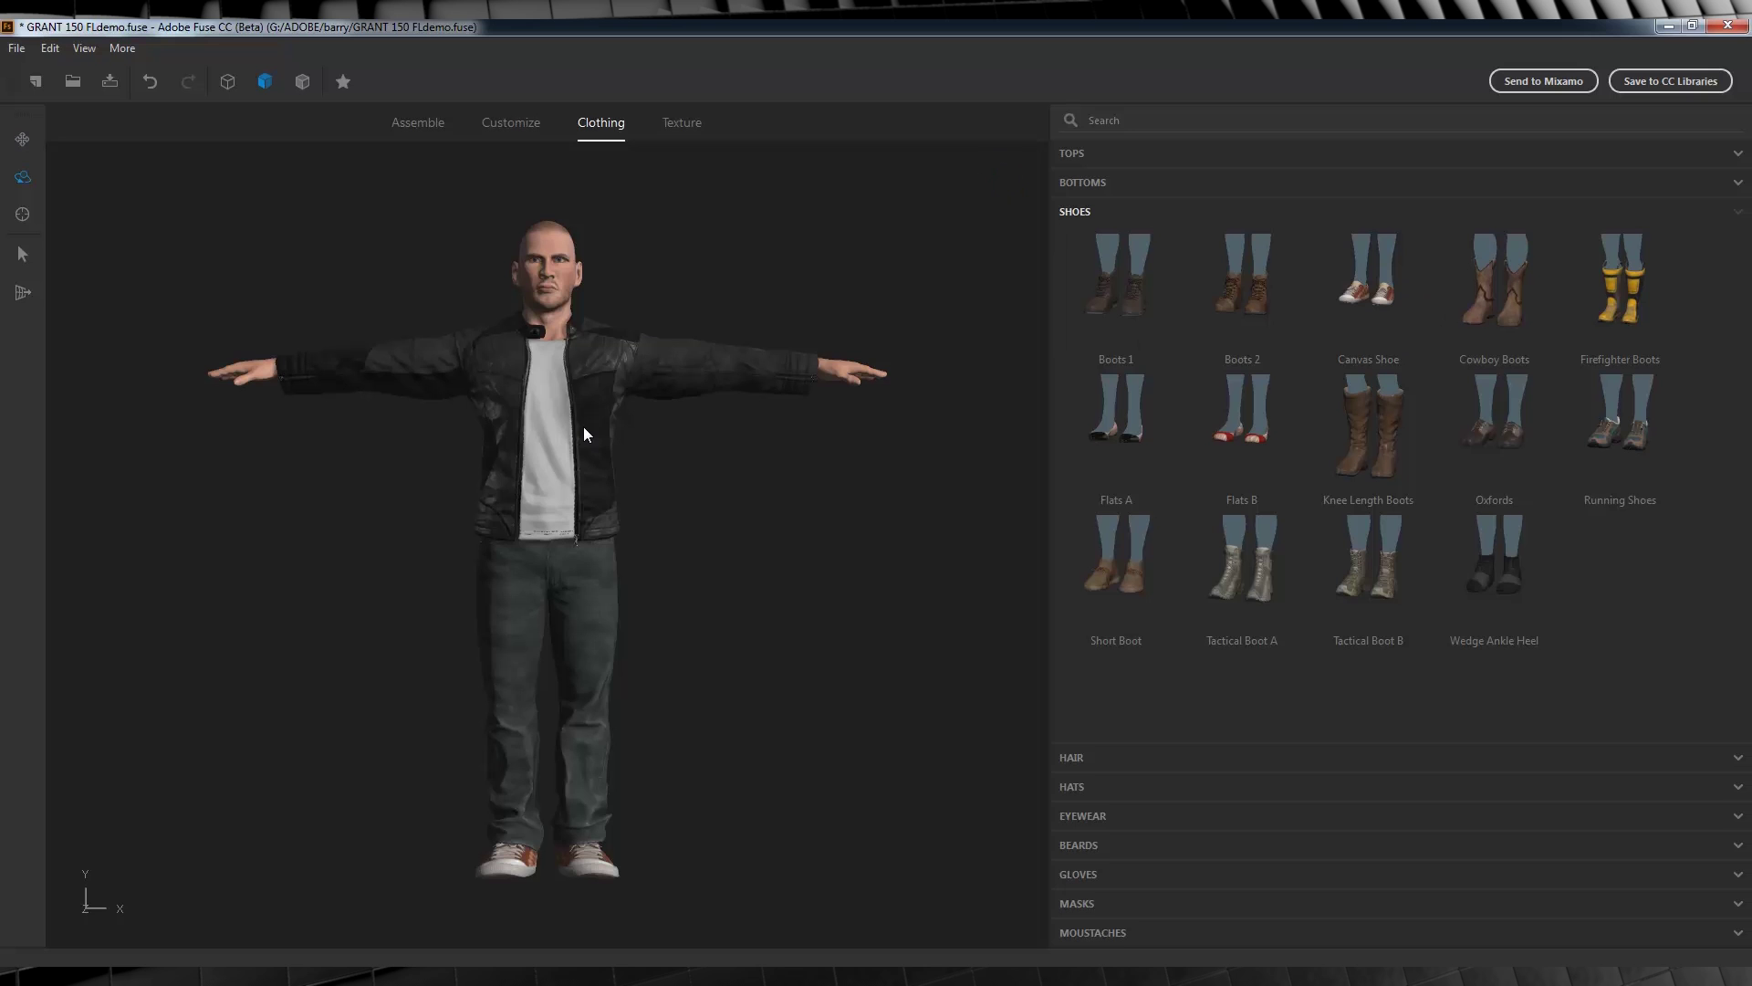
mouse_move(694, 484)
left_mouse_down()
mouse_move(1552, 475)
mouse_move(690, 470)
left_mouse_up()
left_click_drag(690, 475, 694, 475)
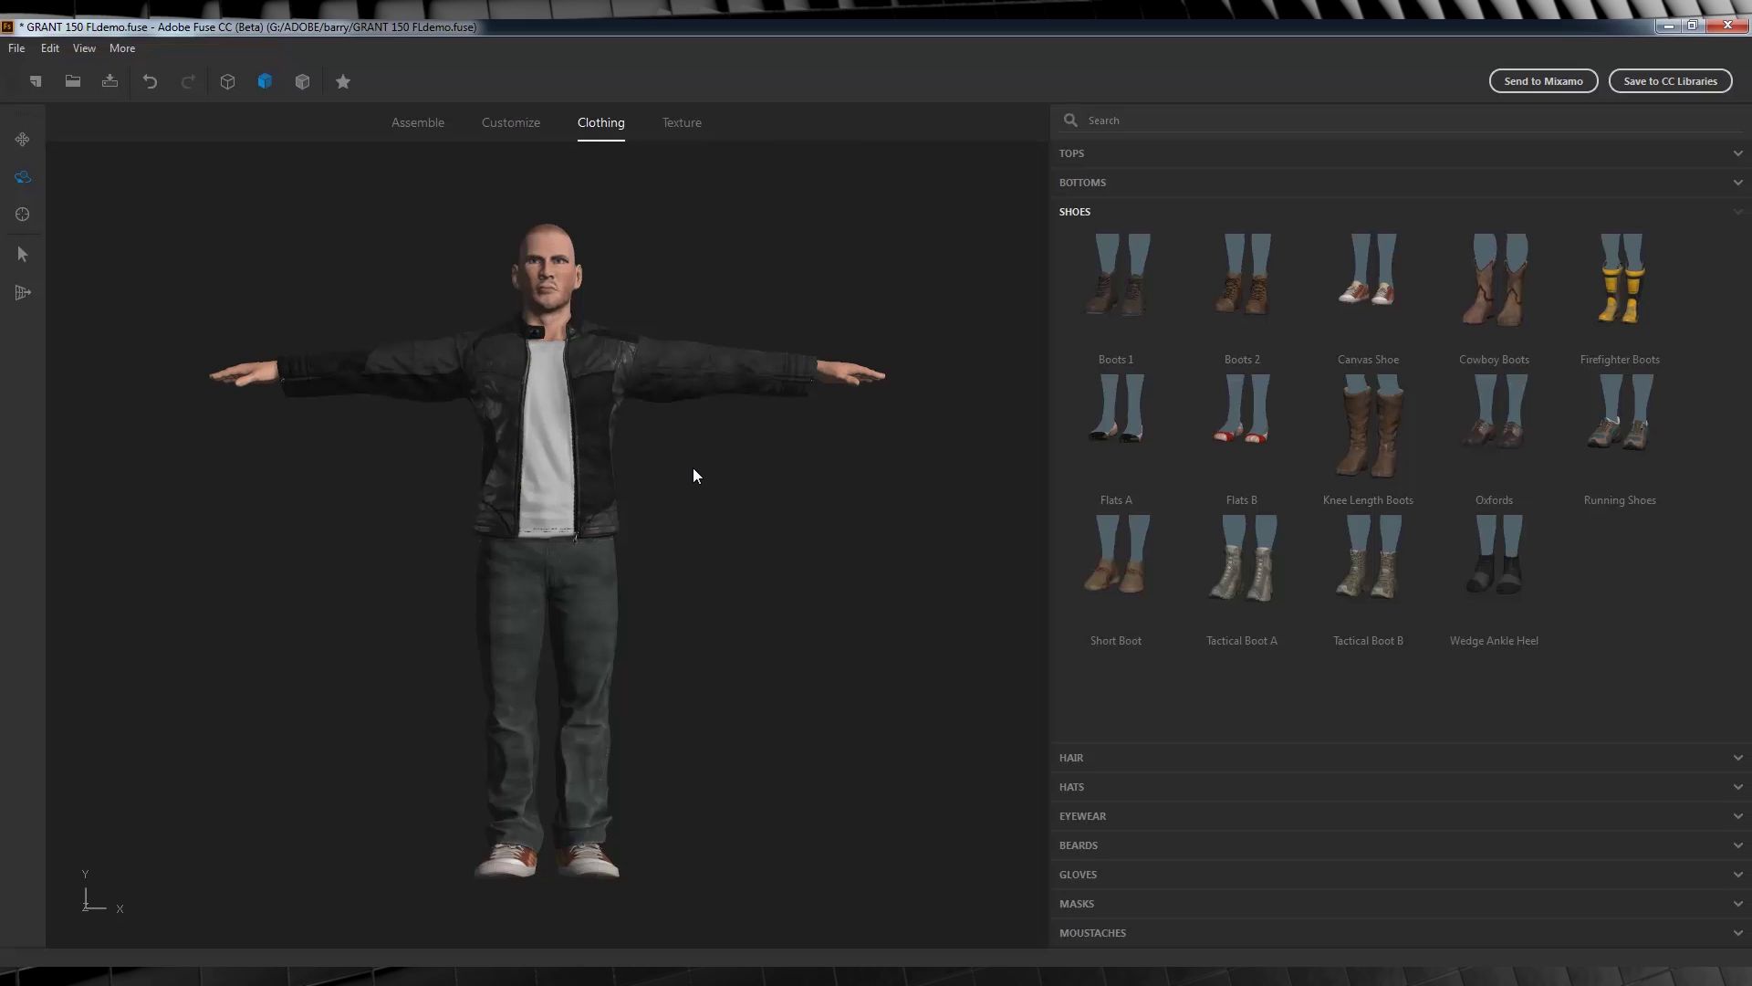
left_click(16, 48)
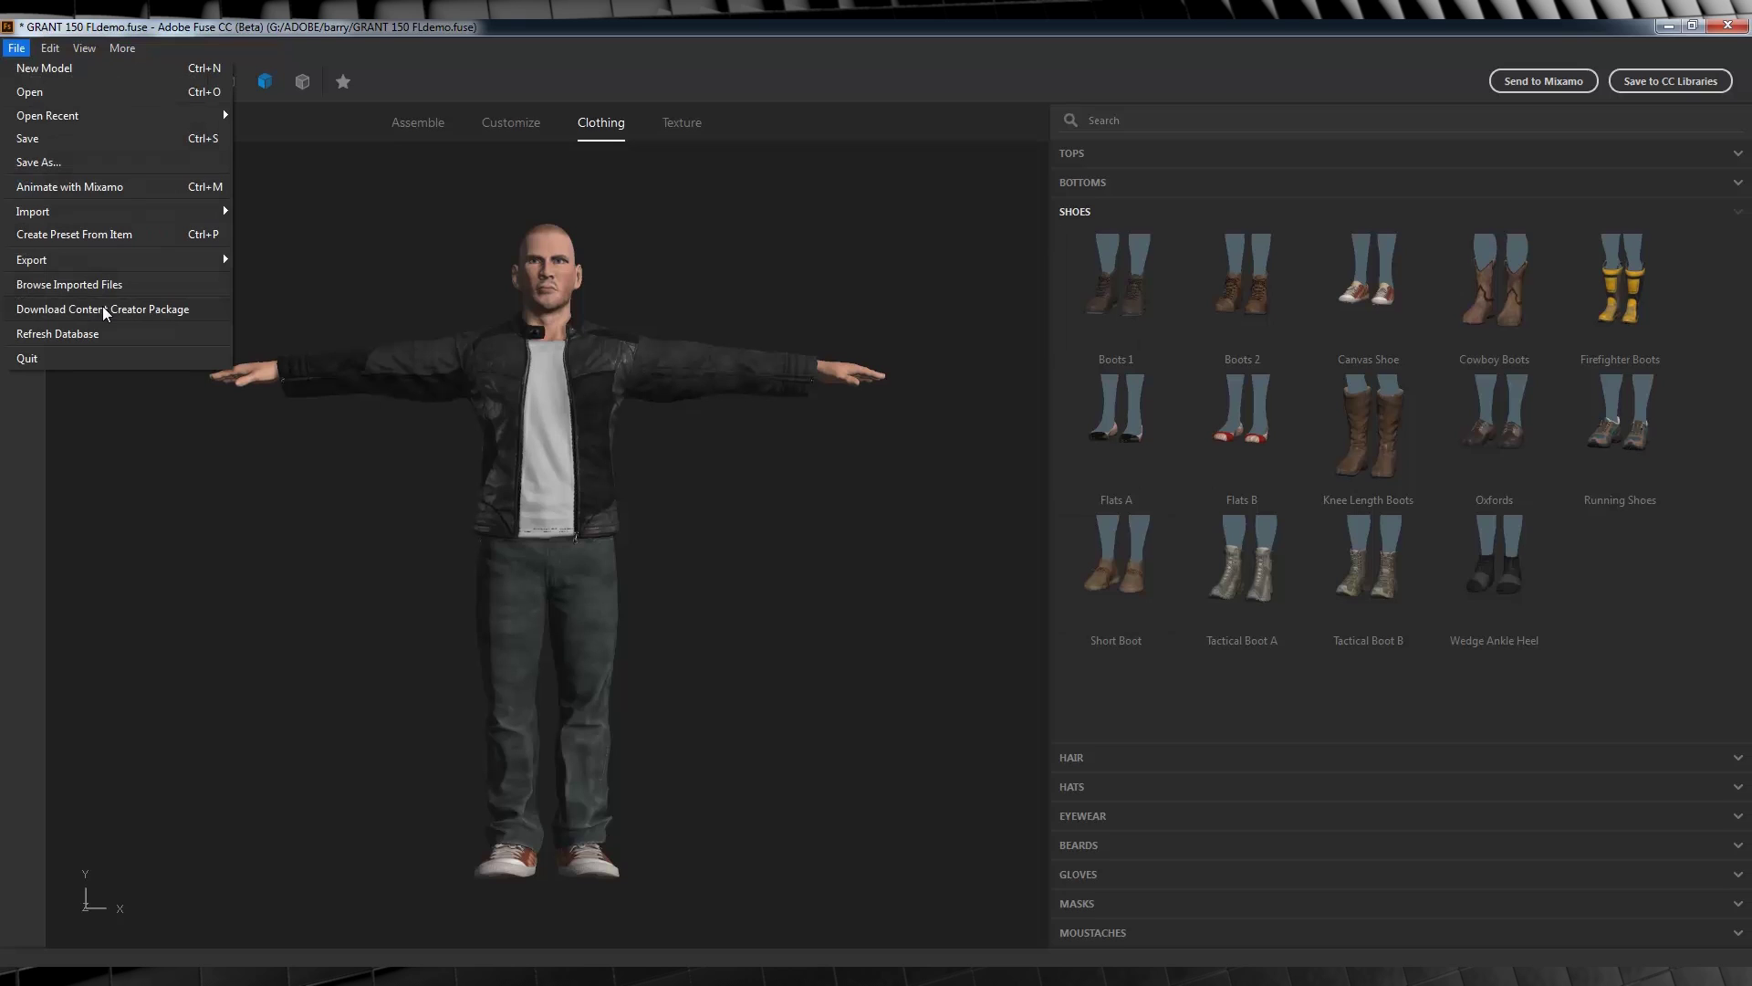
left_click(279, 523)
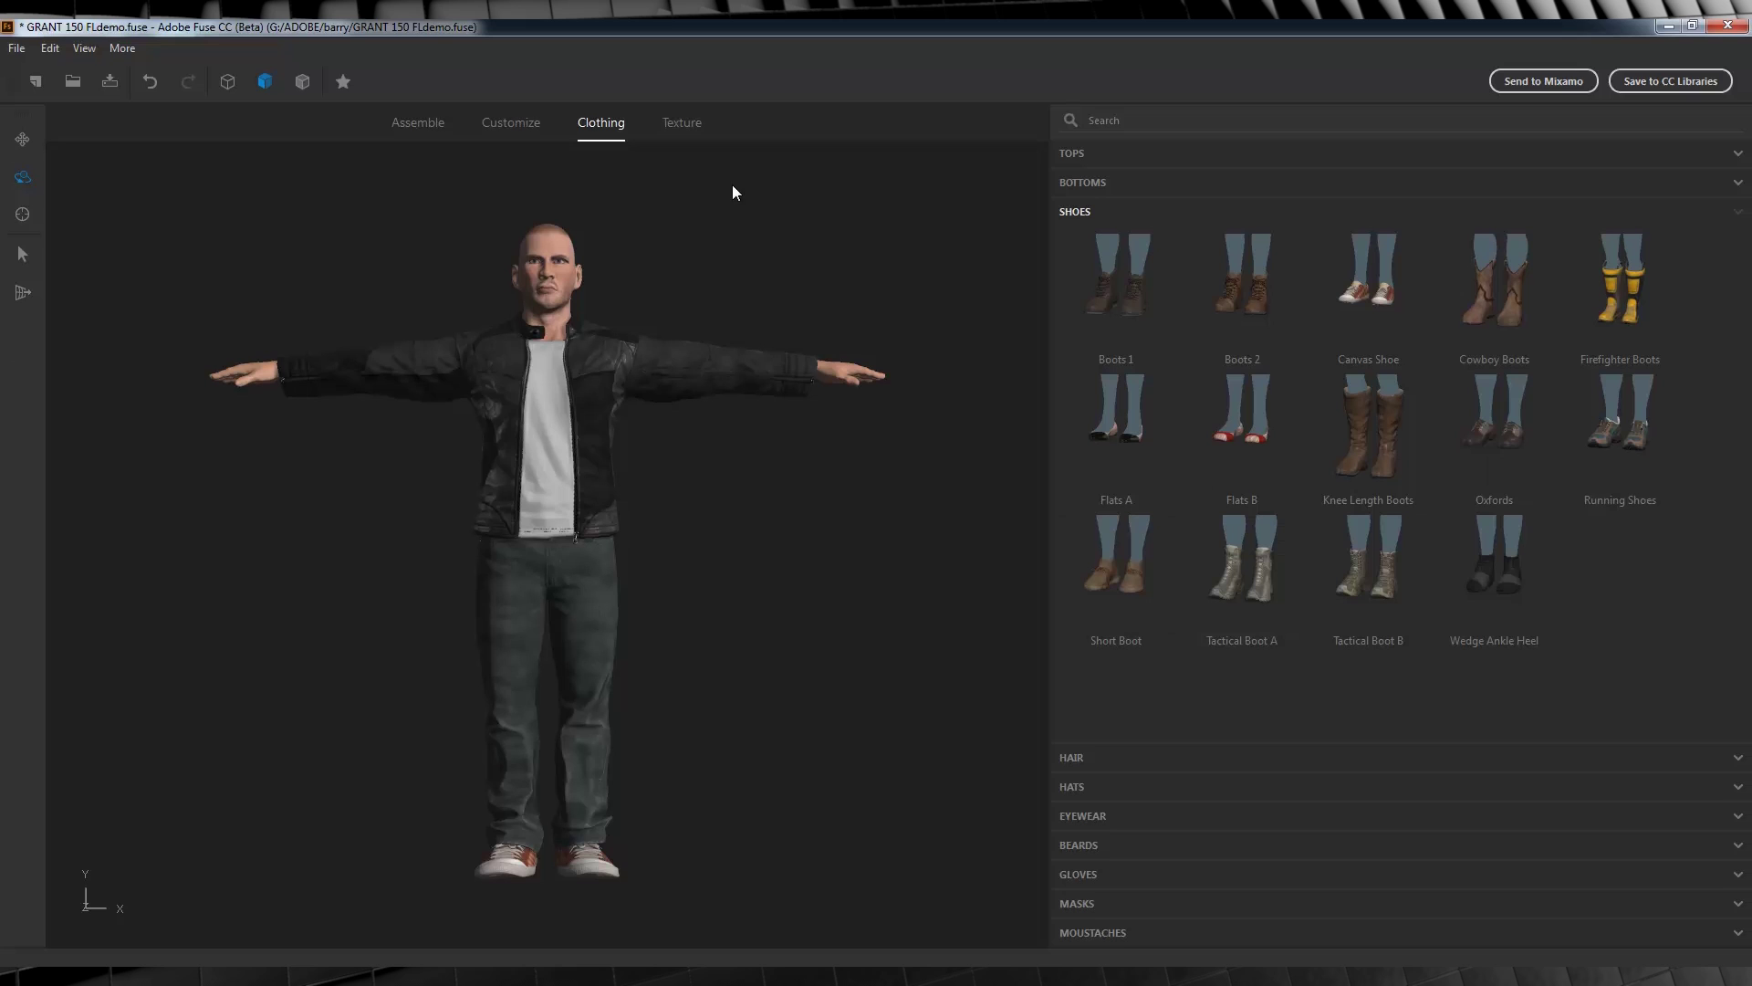
- In the Texture workspace, review the body's Skin and Facial Hair settings, then select the open jacket
left_click(686, 128)
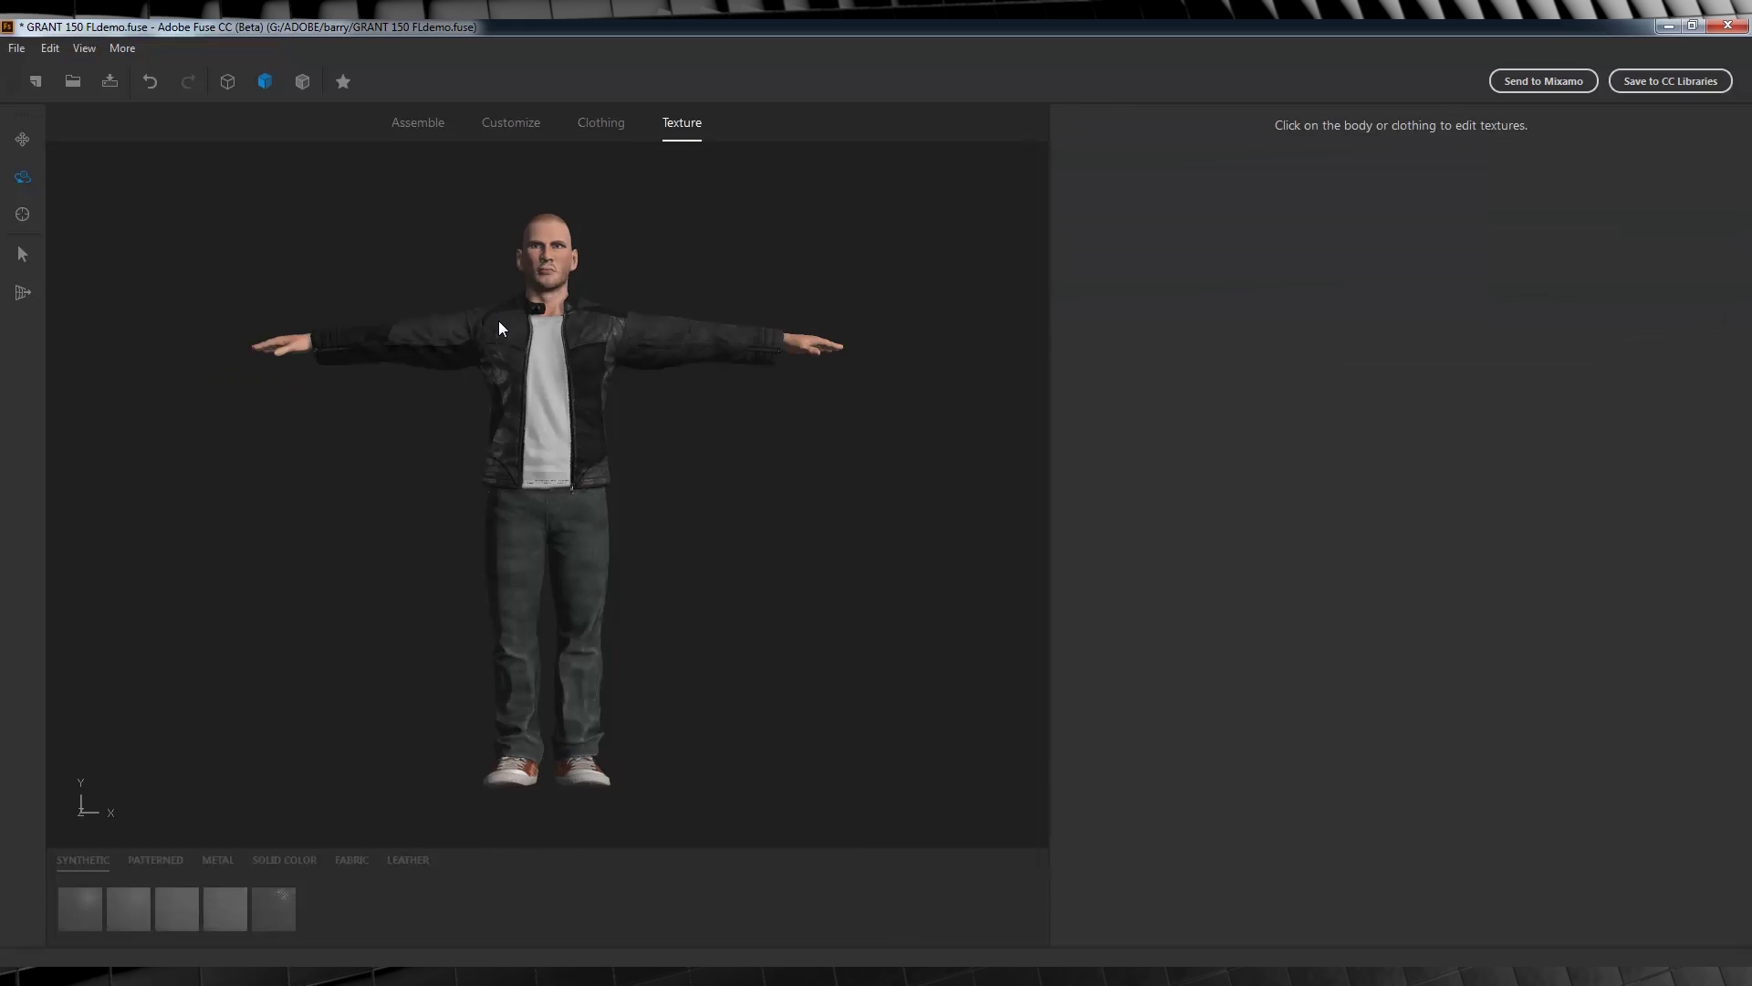
left_click(551, 269)
left_click(1067, 281)
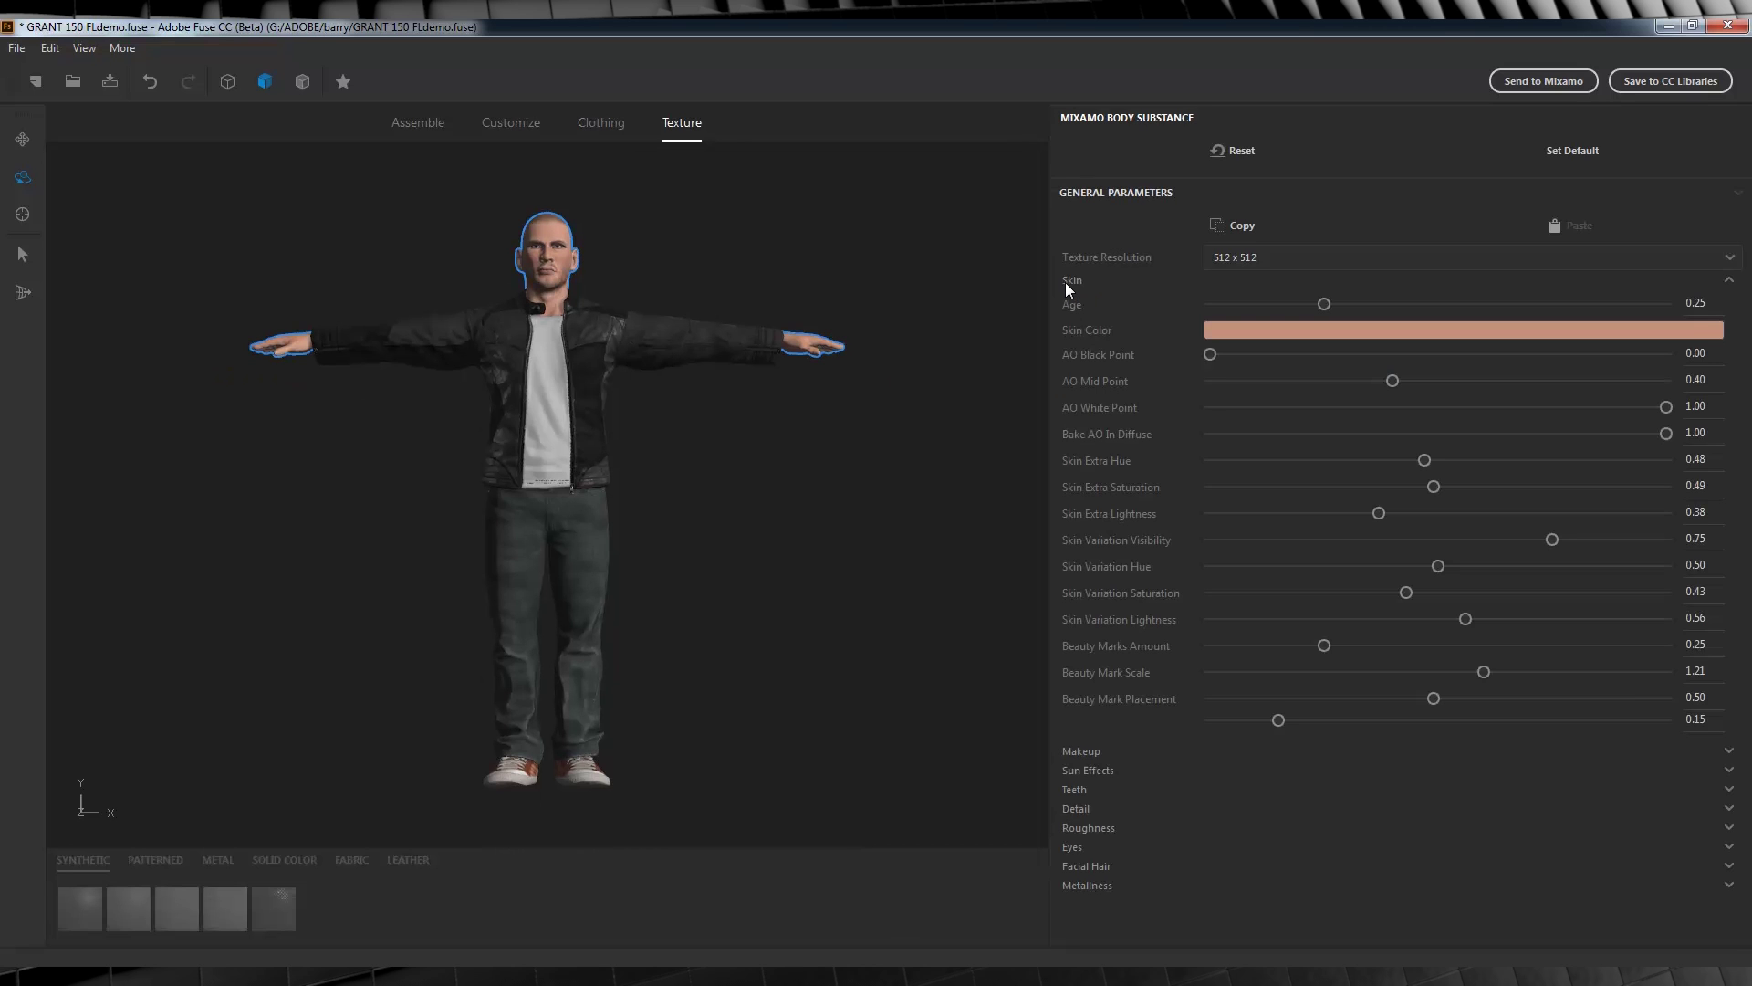
left_click(1091, 866)
scroll(1214, 807, "down", 3)
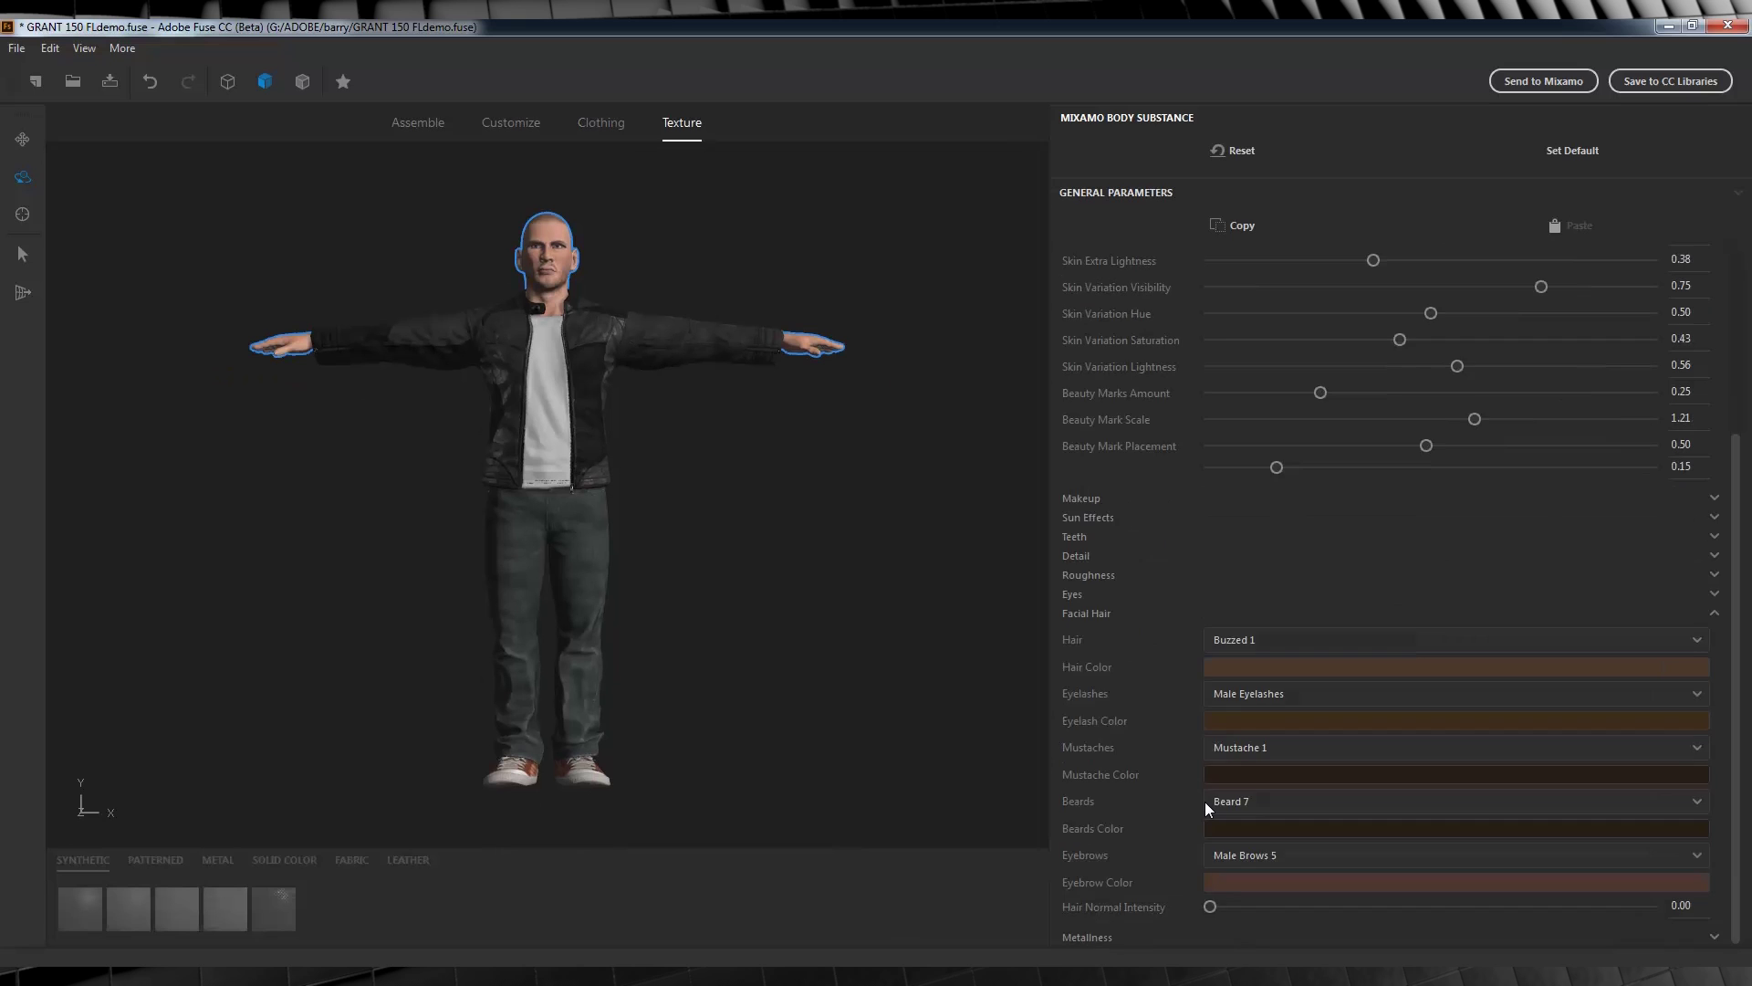
scroll(1203, 801, "up", 3)
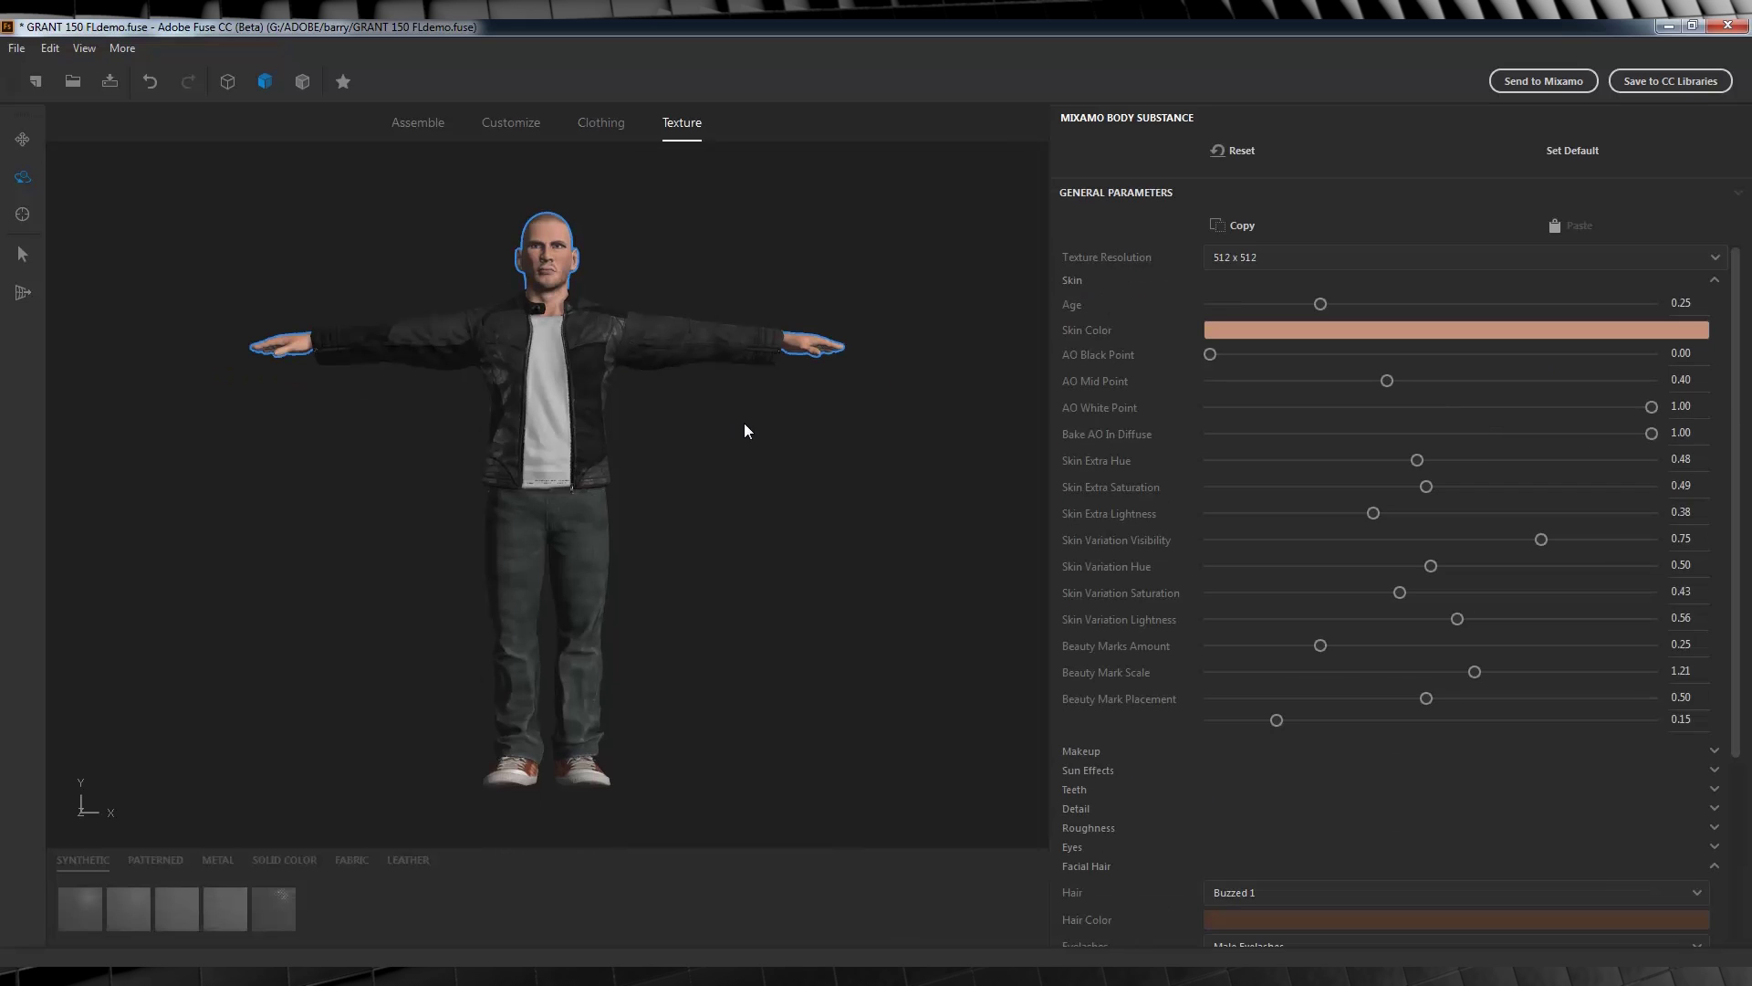
left_click(555, 391)
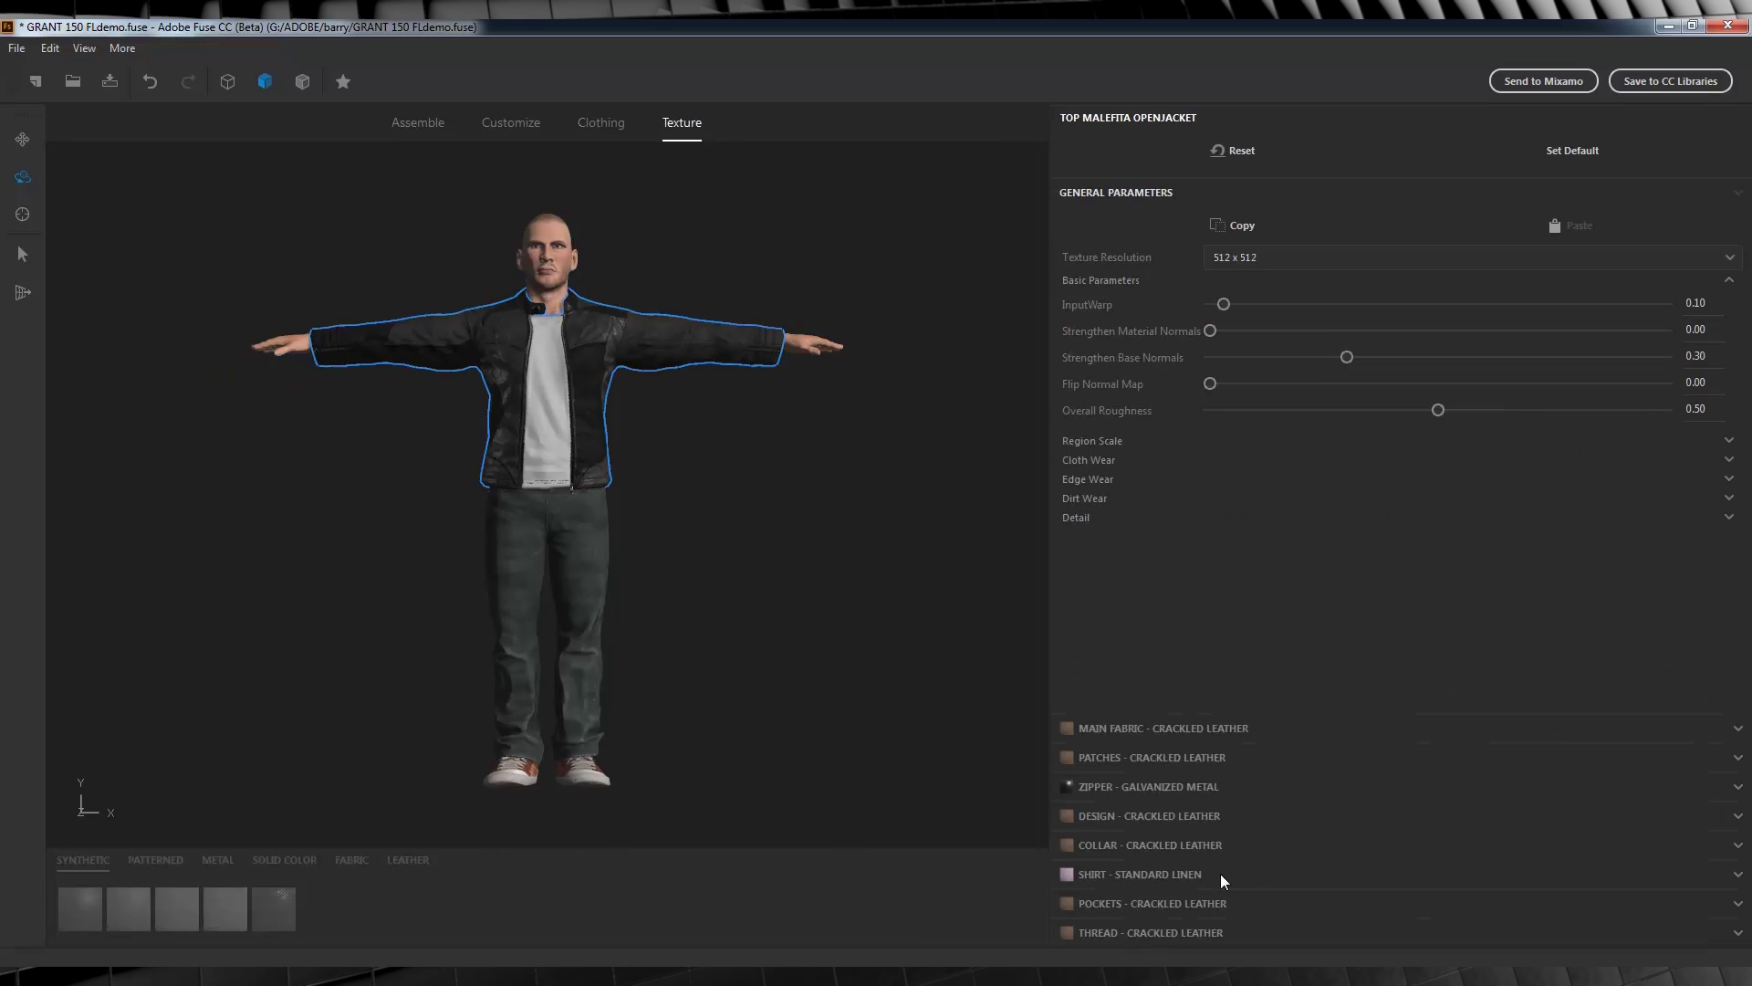
- Change the jacket's standard linen shirt thread color to green
left_click(1058, 873)
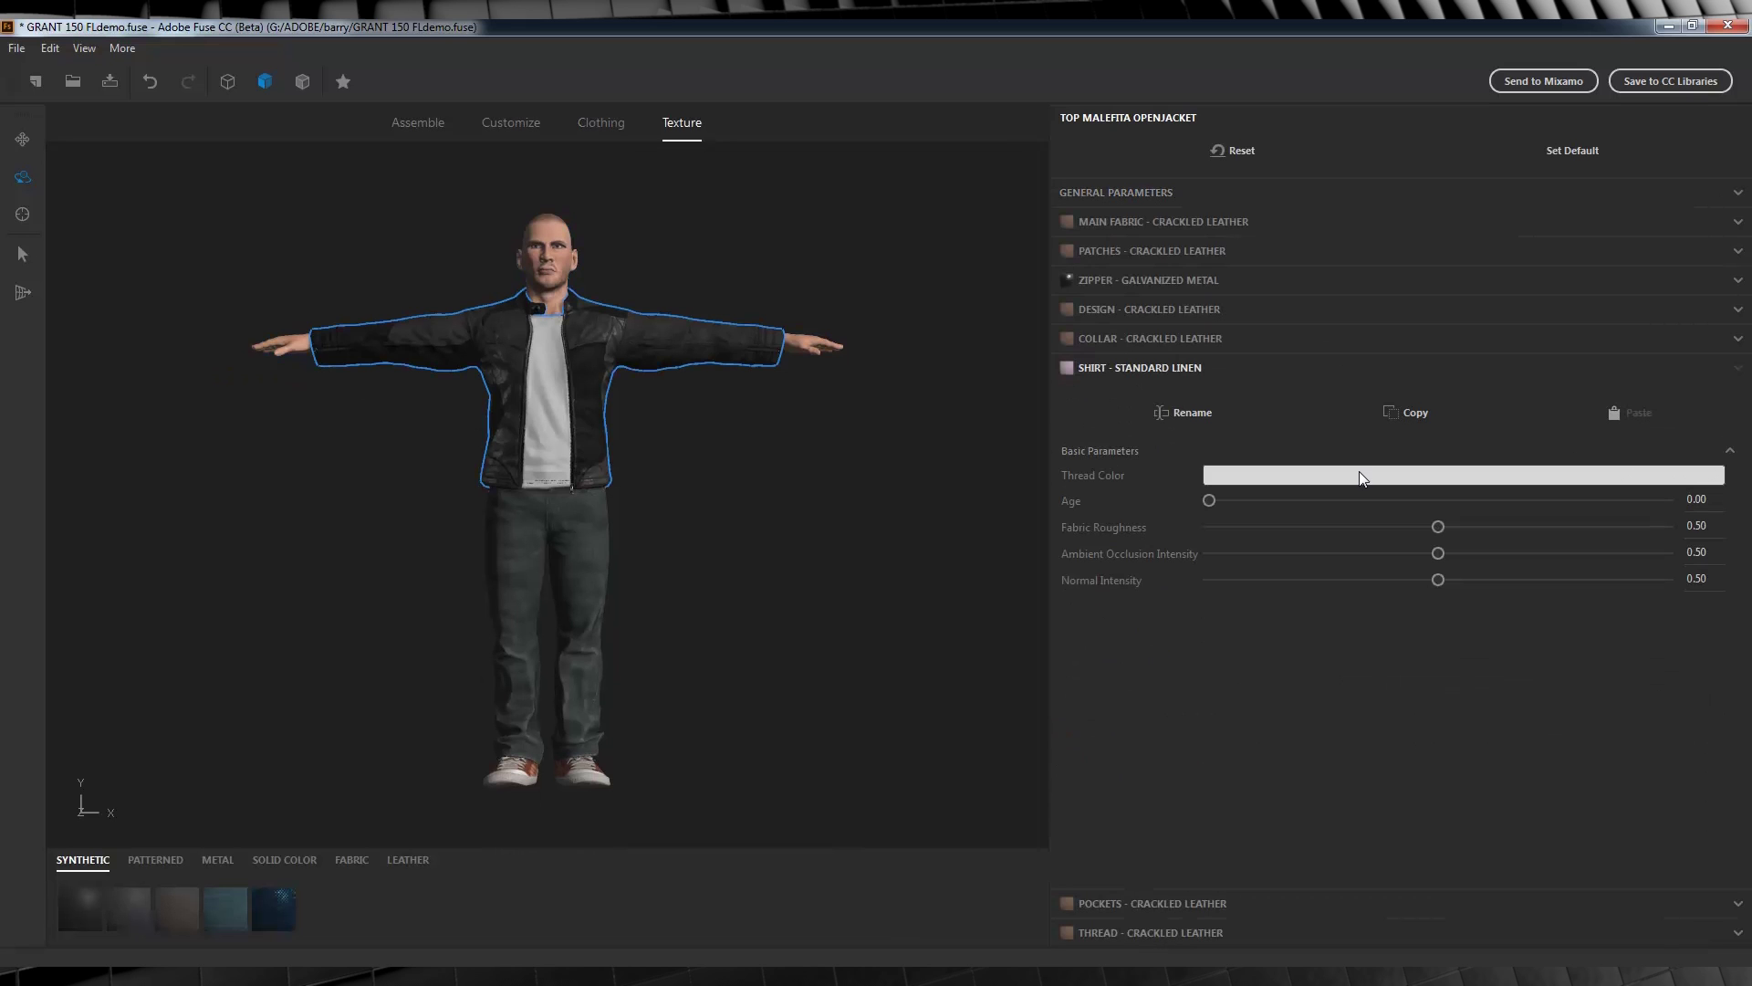
left_click(1330, 476)
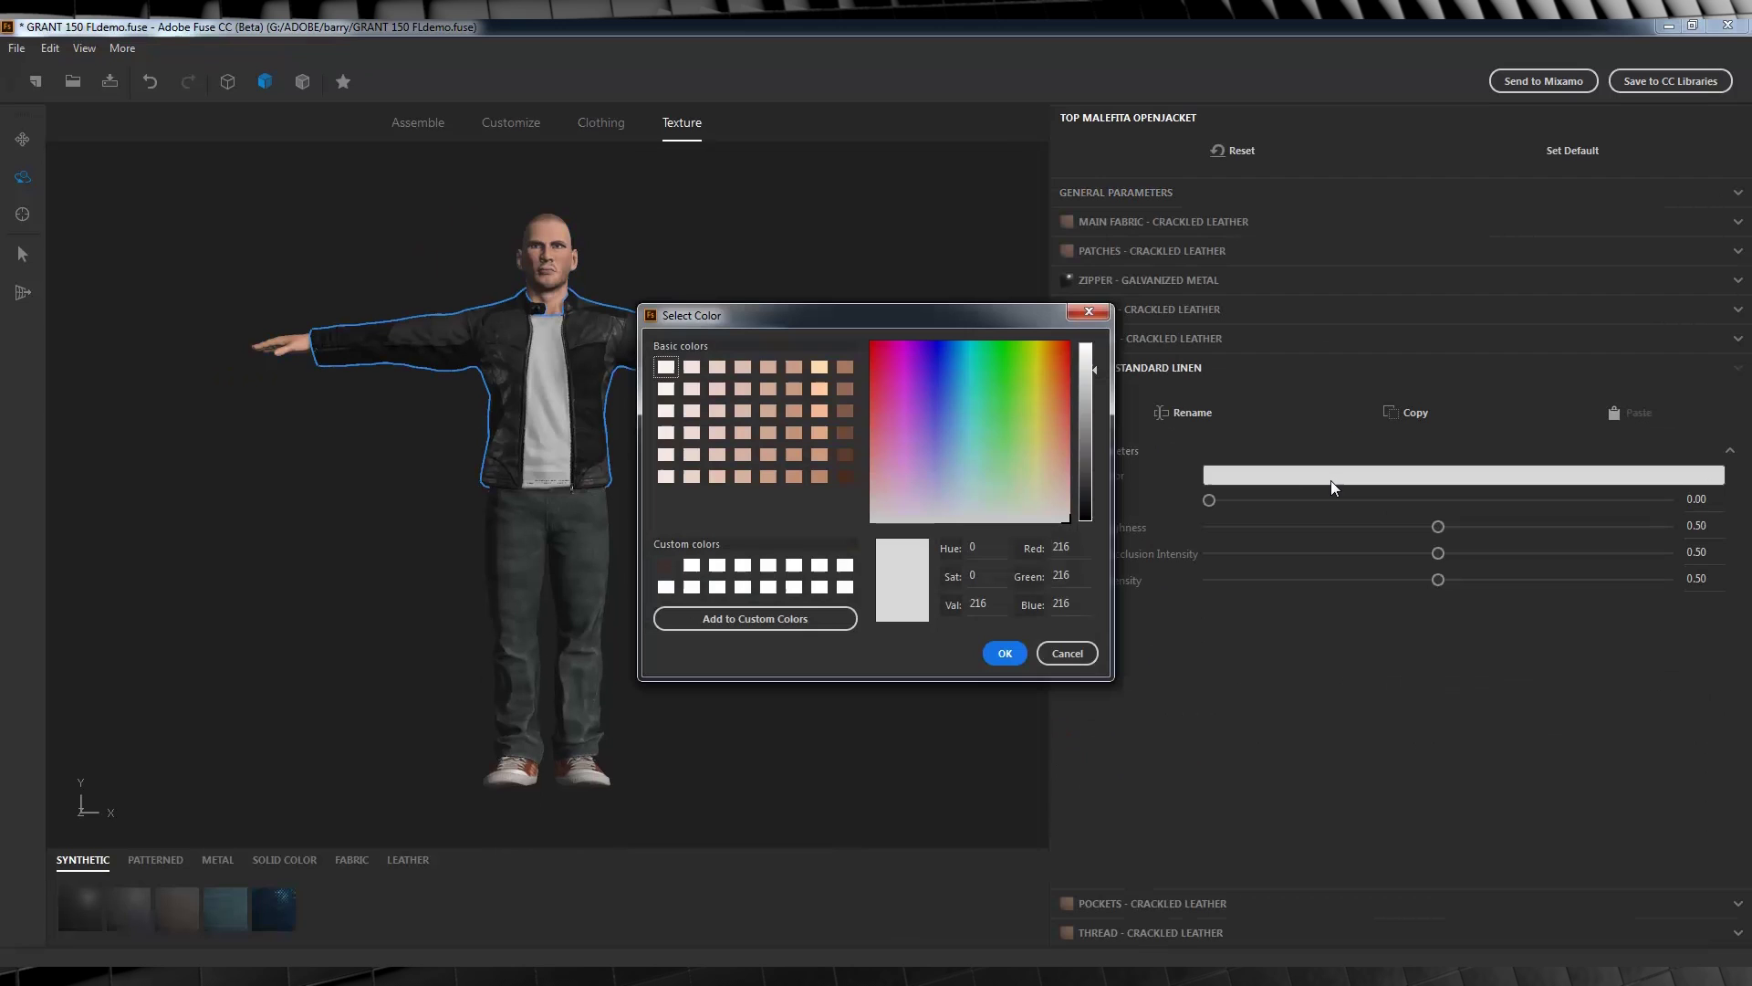
left_click_drag(991, 391, 991, 331)
left_click(1004, 652)
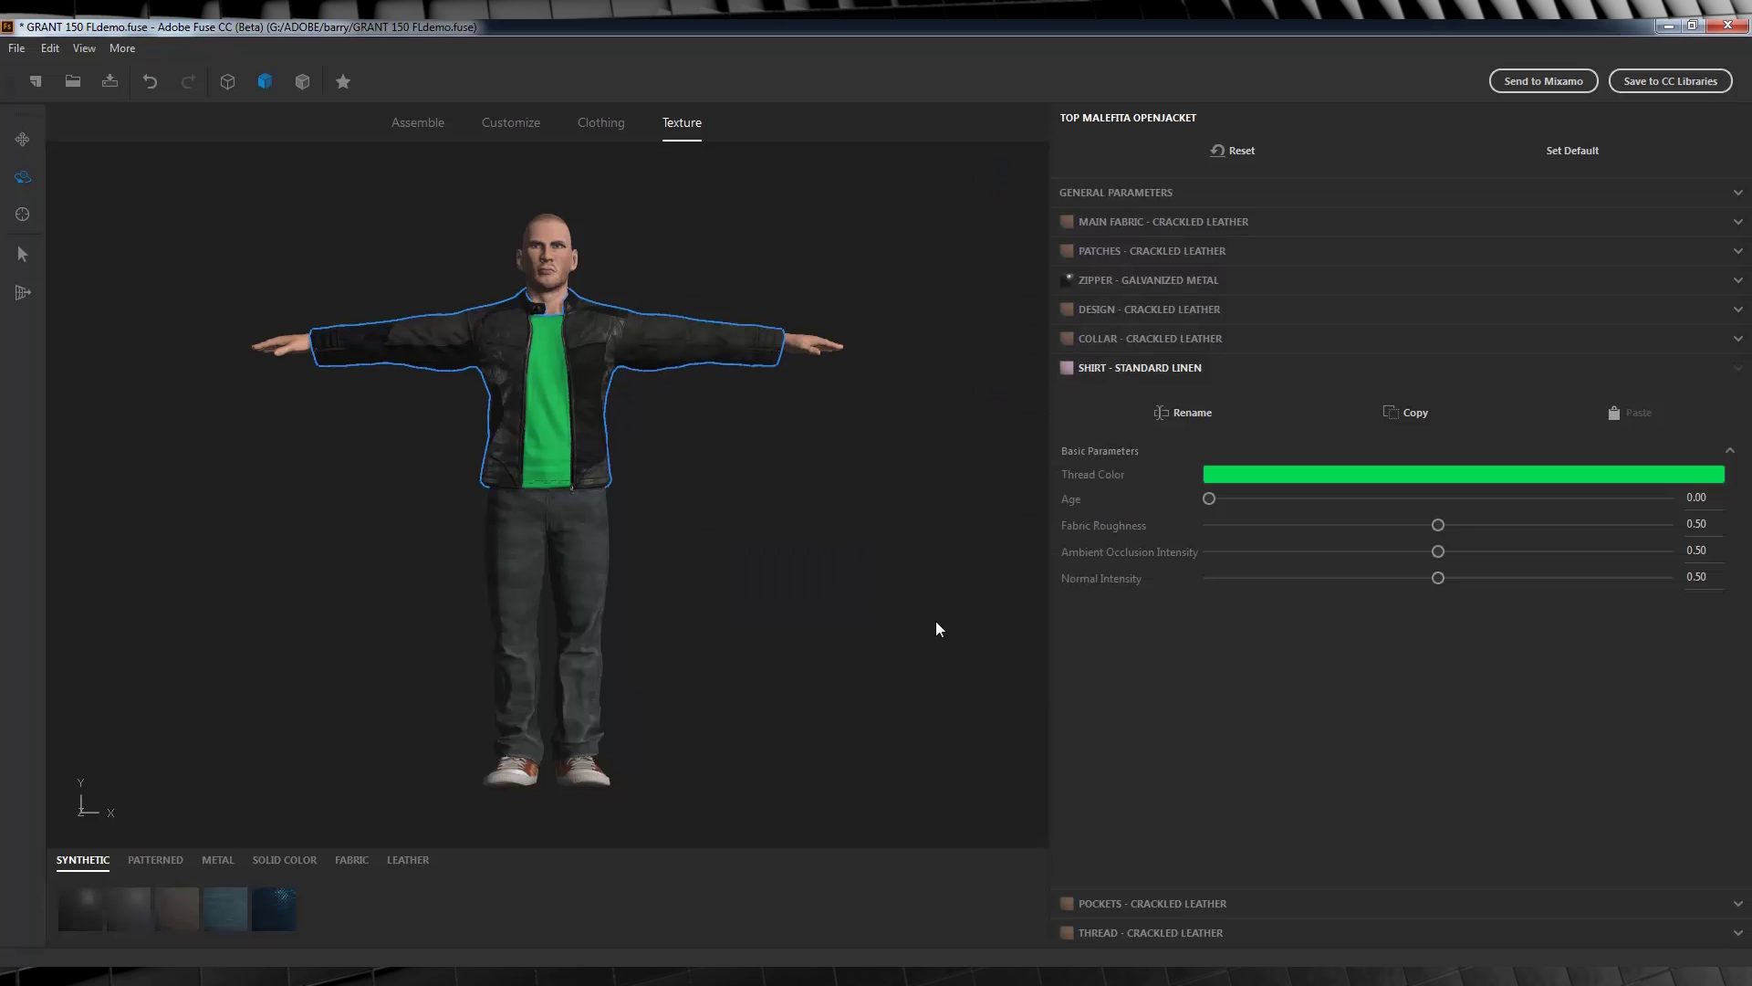
- Set the body's Iris Color to a dark brown and fit the character in view
left_click(555, 242)
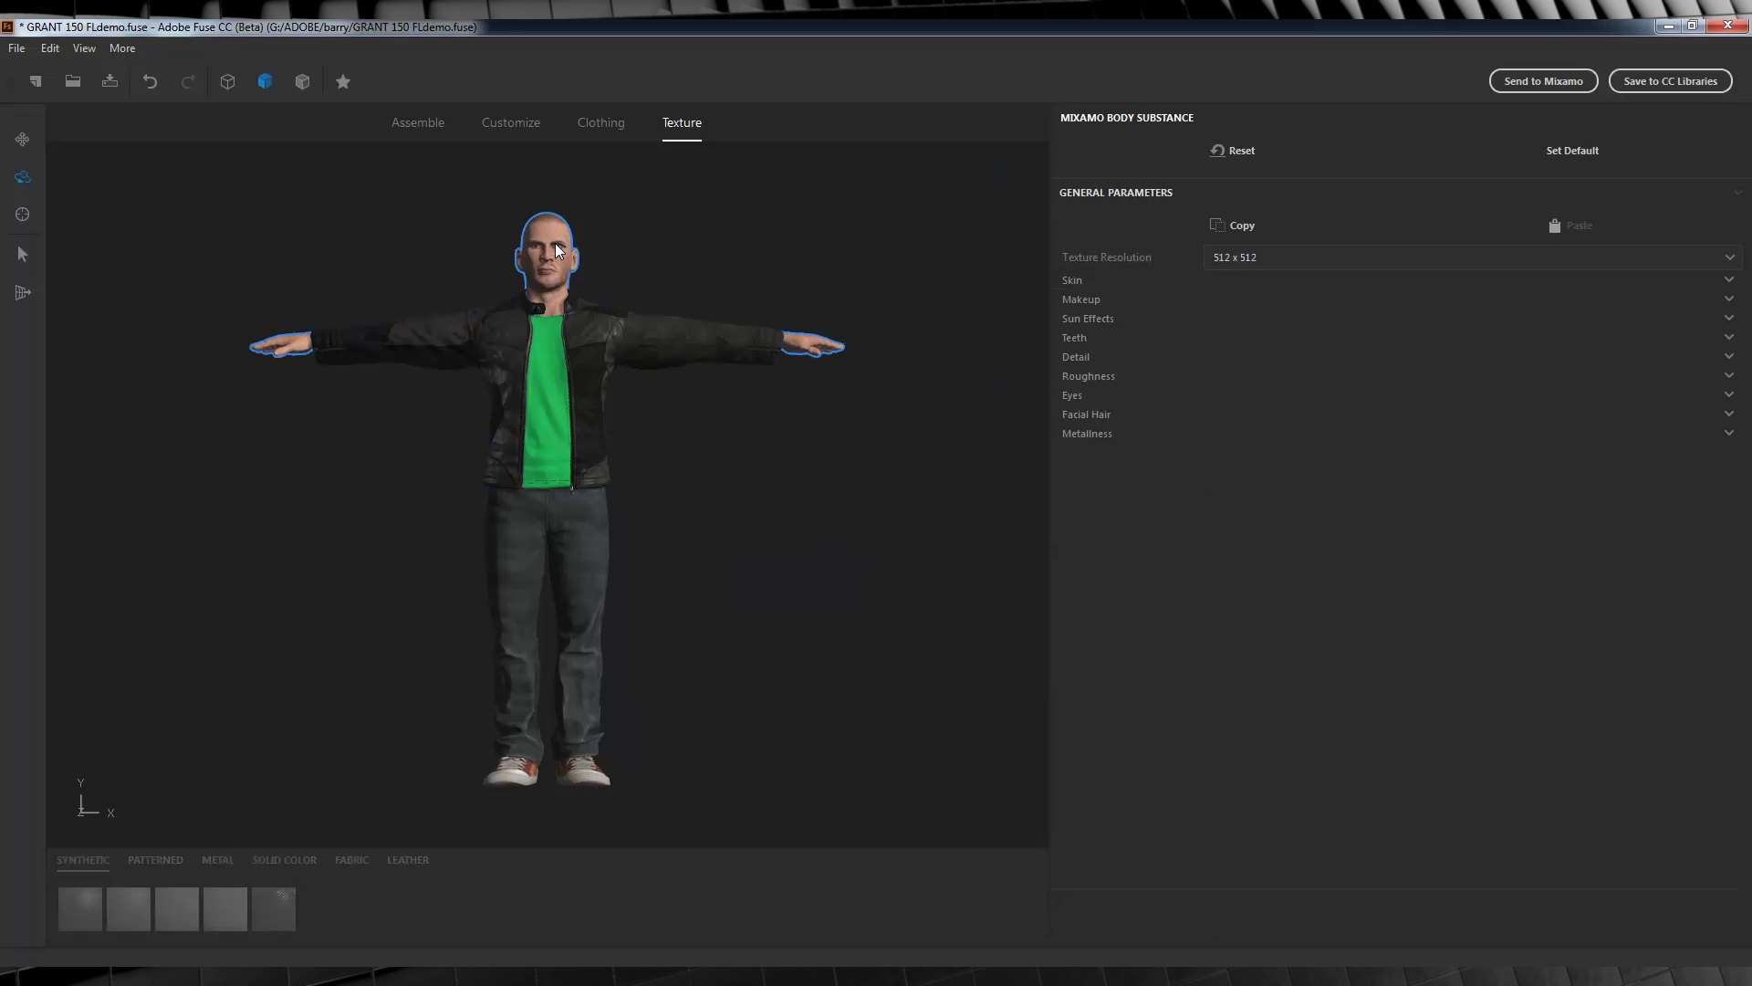
left_click(1075, 397)
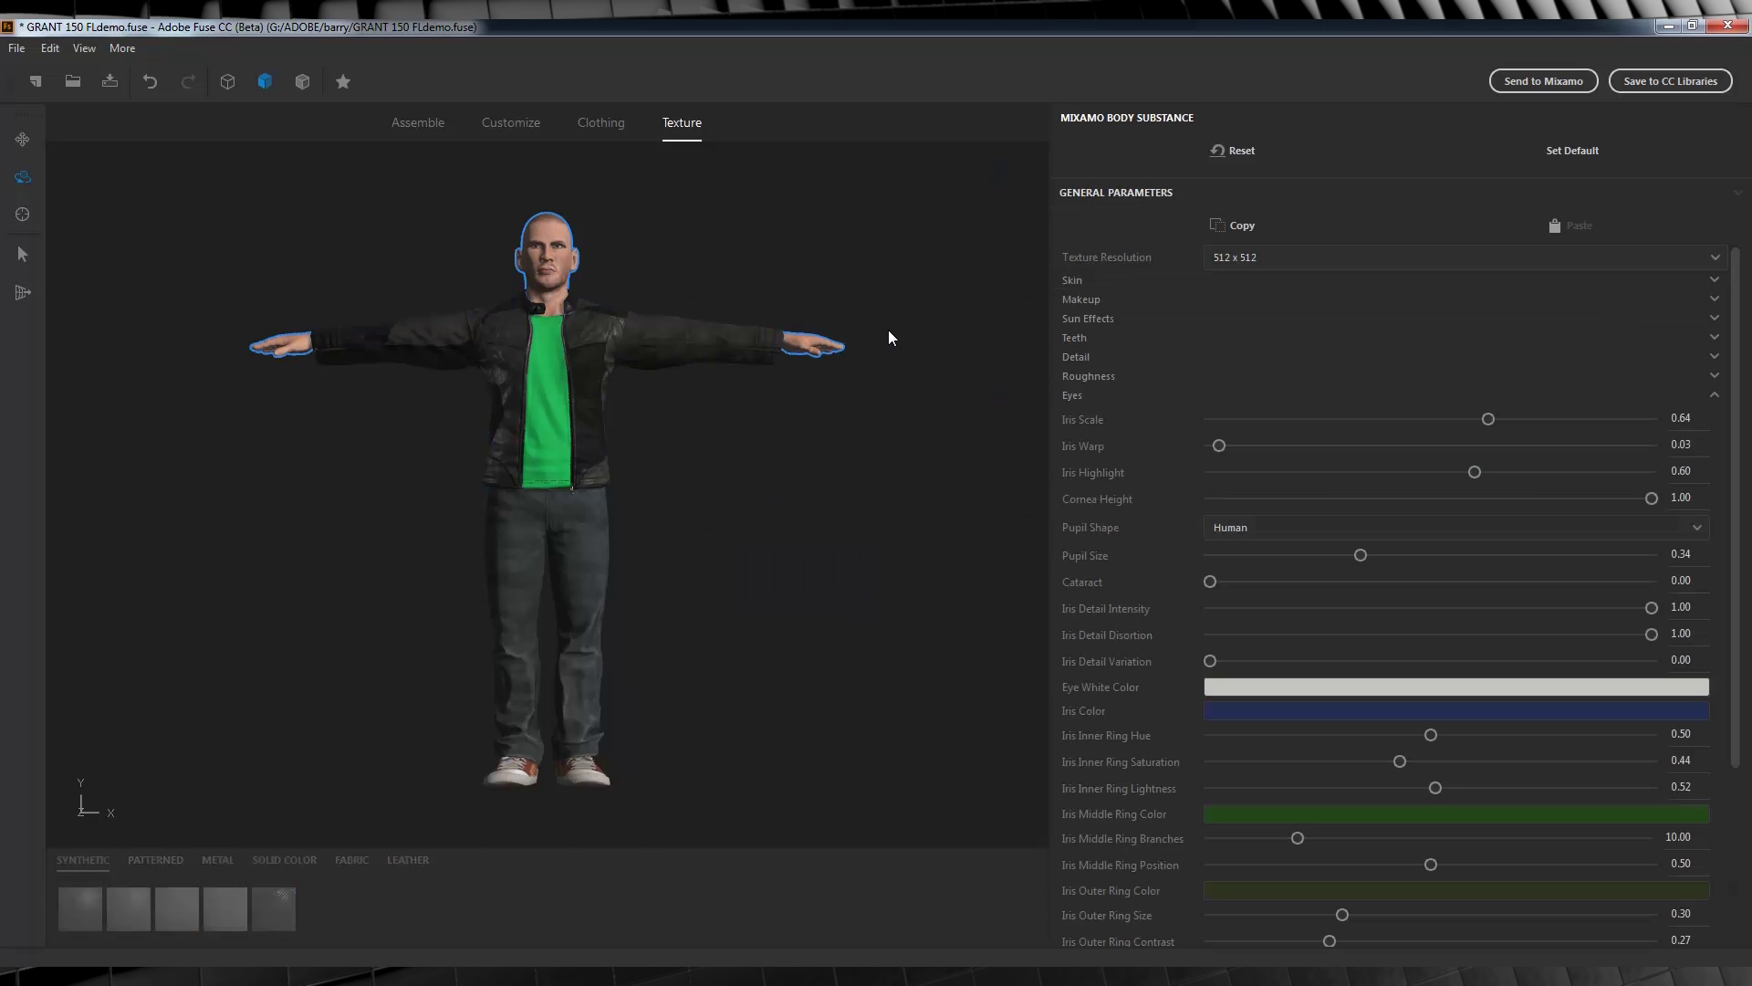
scroll(903, 347, "up", 3)
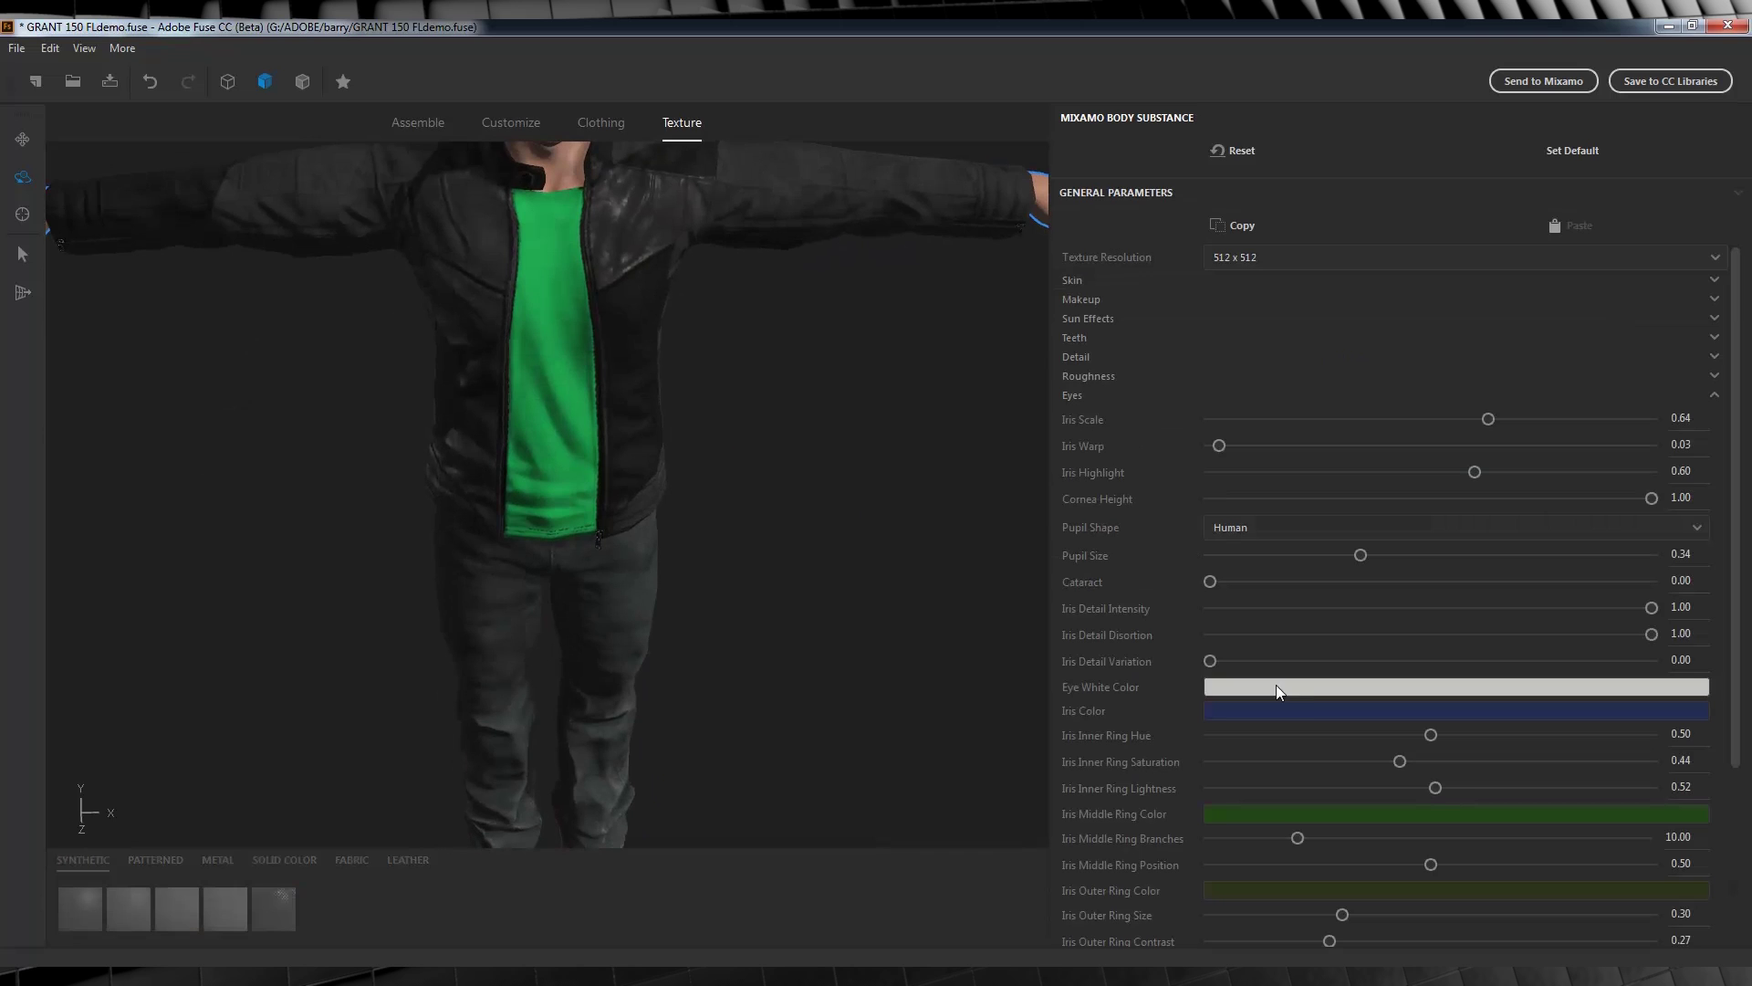
left_click(1305, 710)
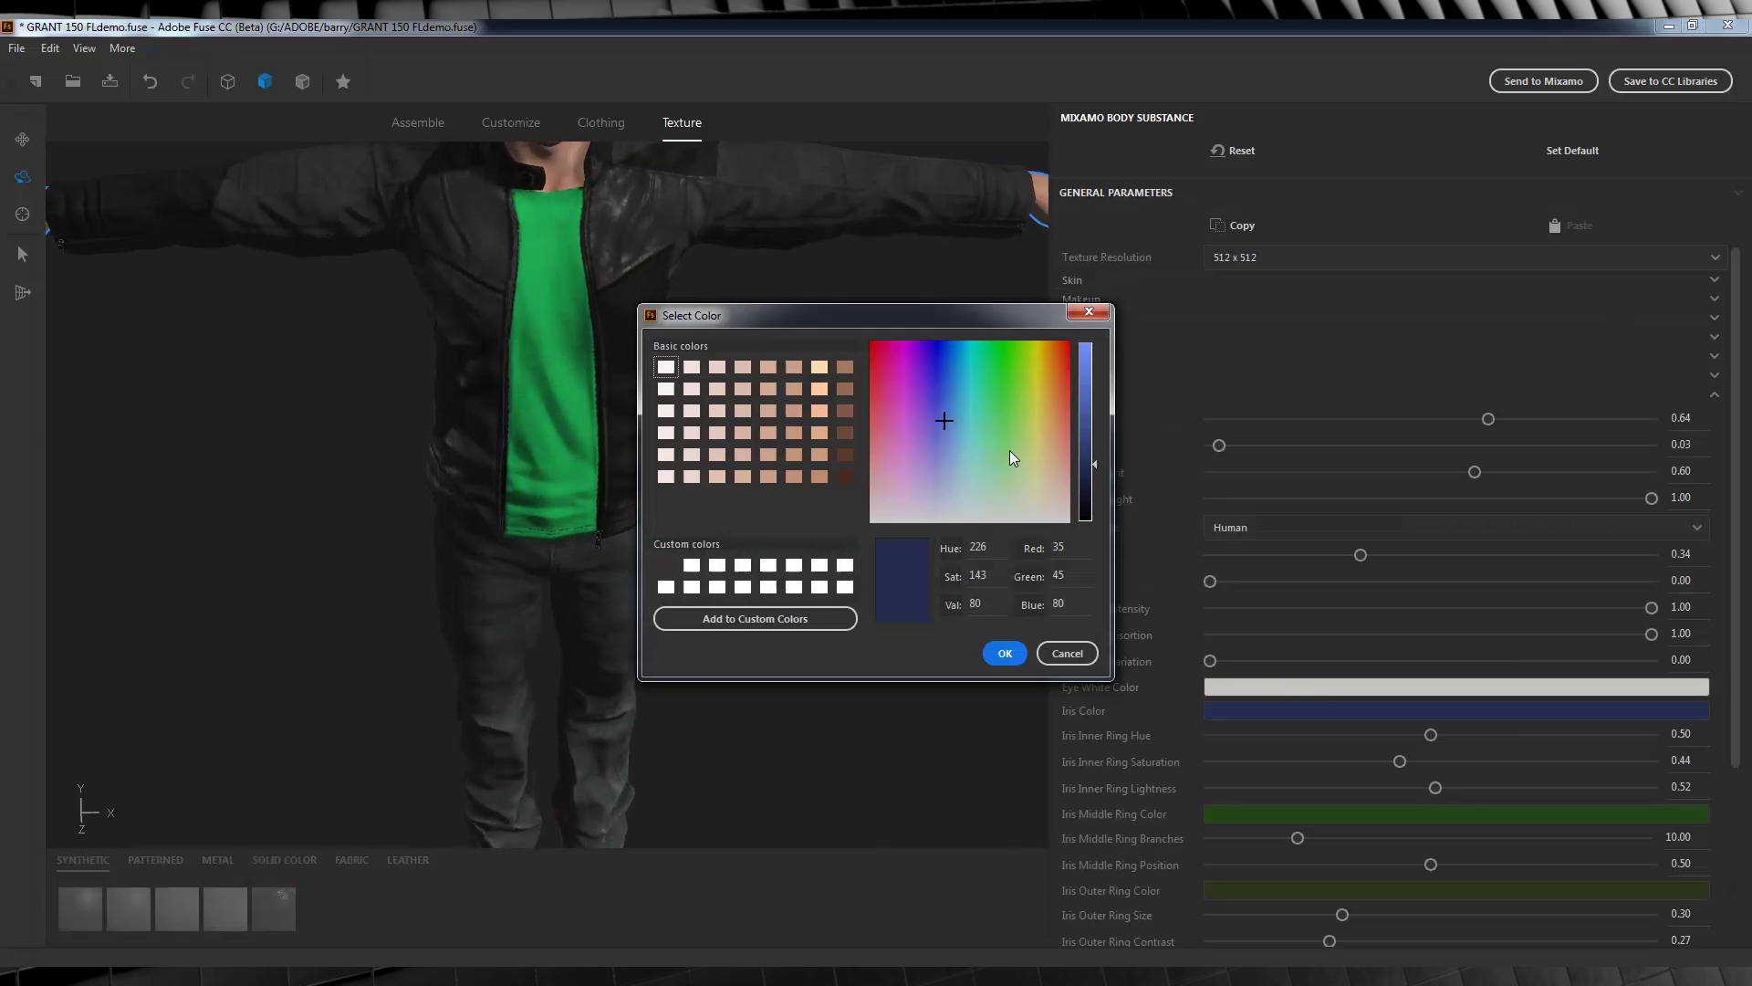
left_click(850, 473)
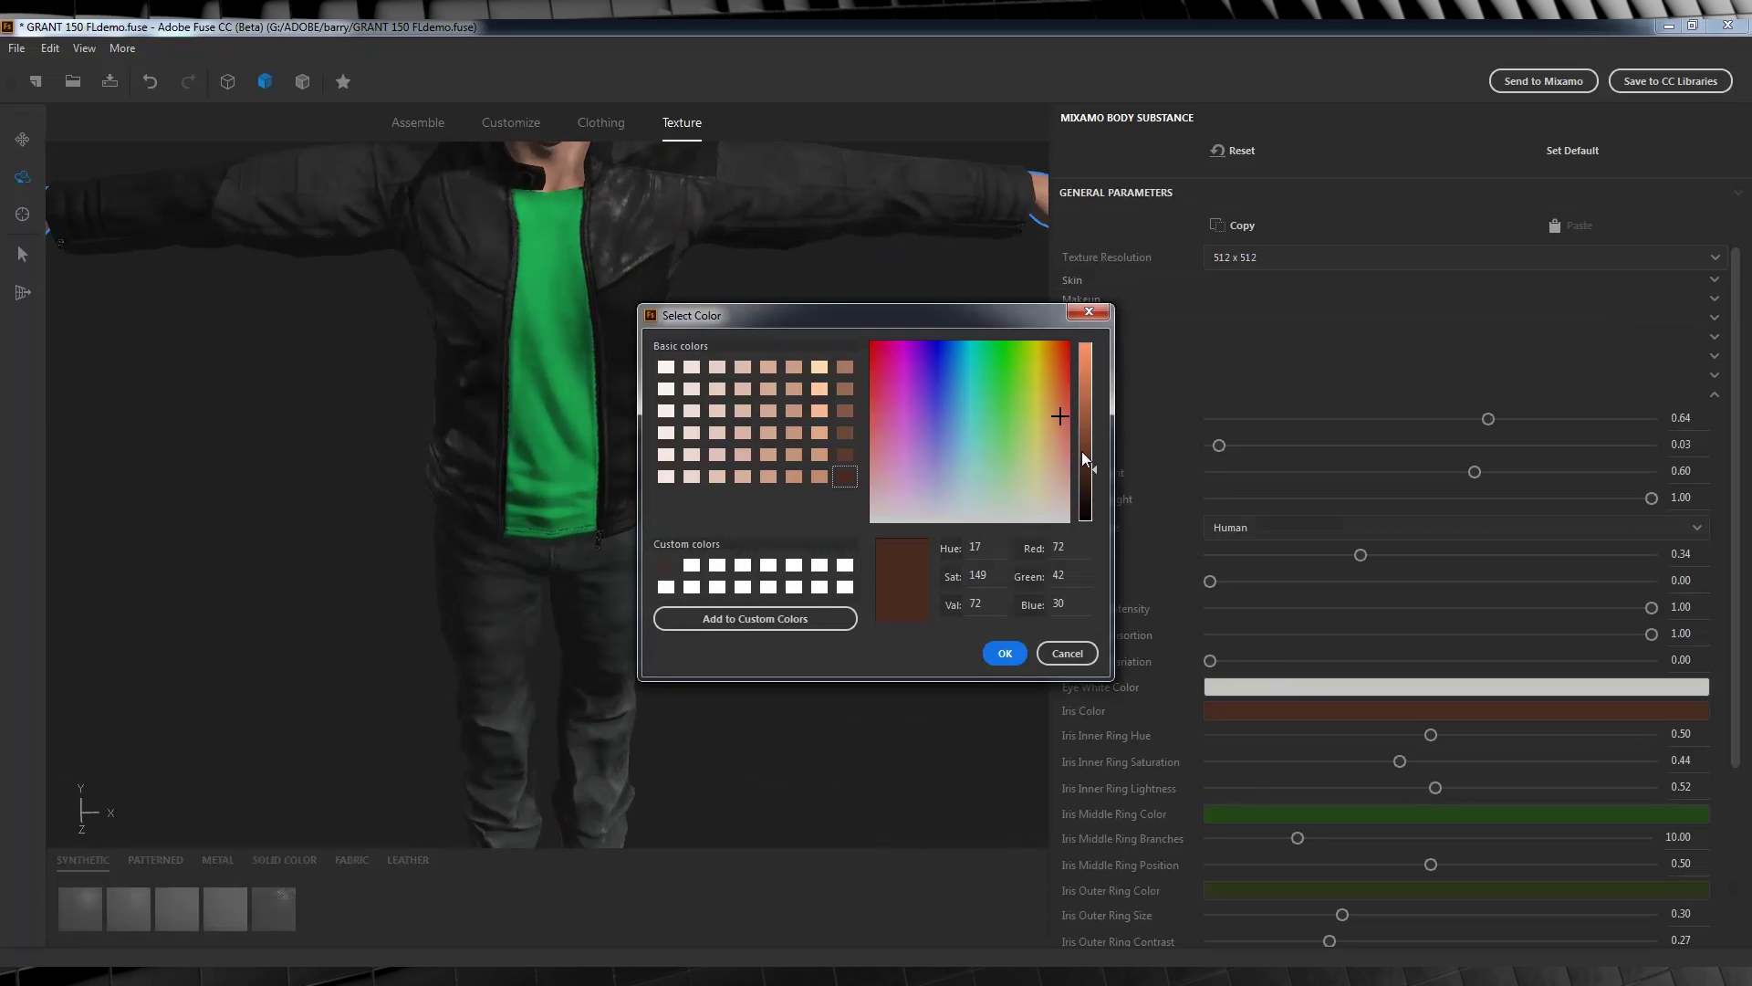
left_click_drag(1082, 452, 1084, 479)
left_click(999, 654)
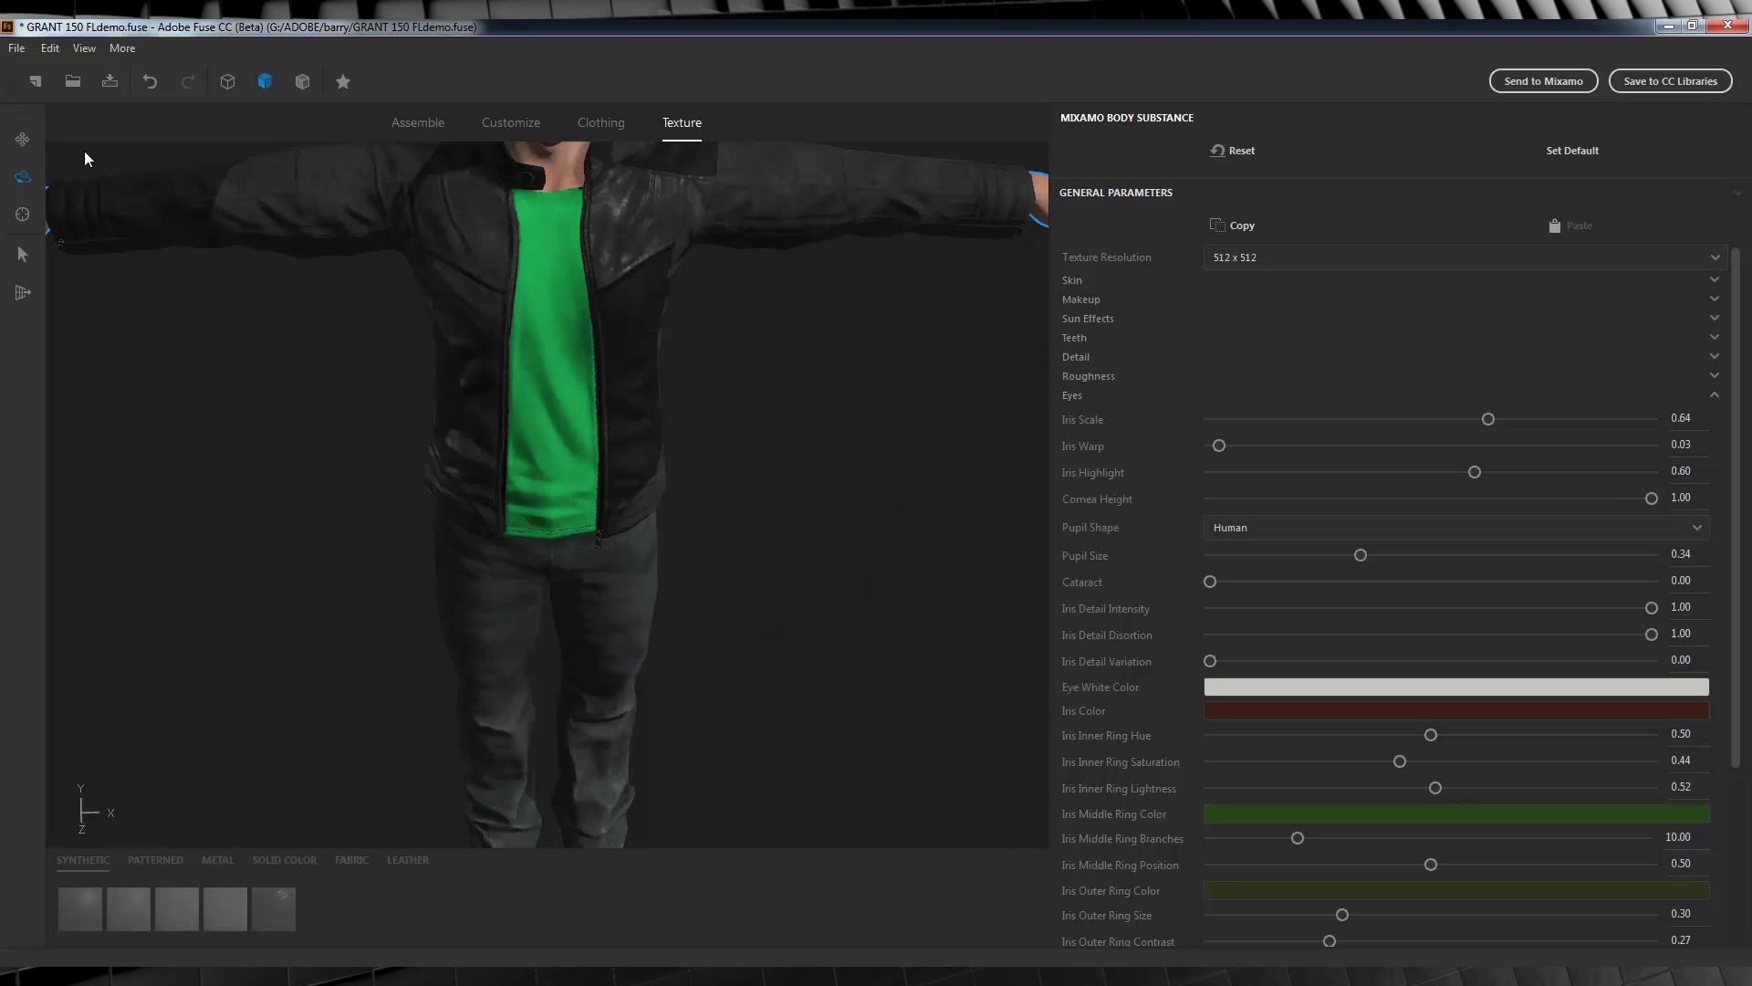
left_click(26, 219)
- Select the head and set Hair to None so the character is bald
scroll(547, 235, "up", 5)
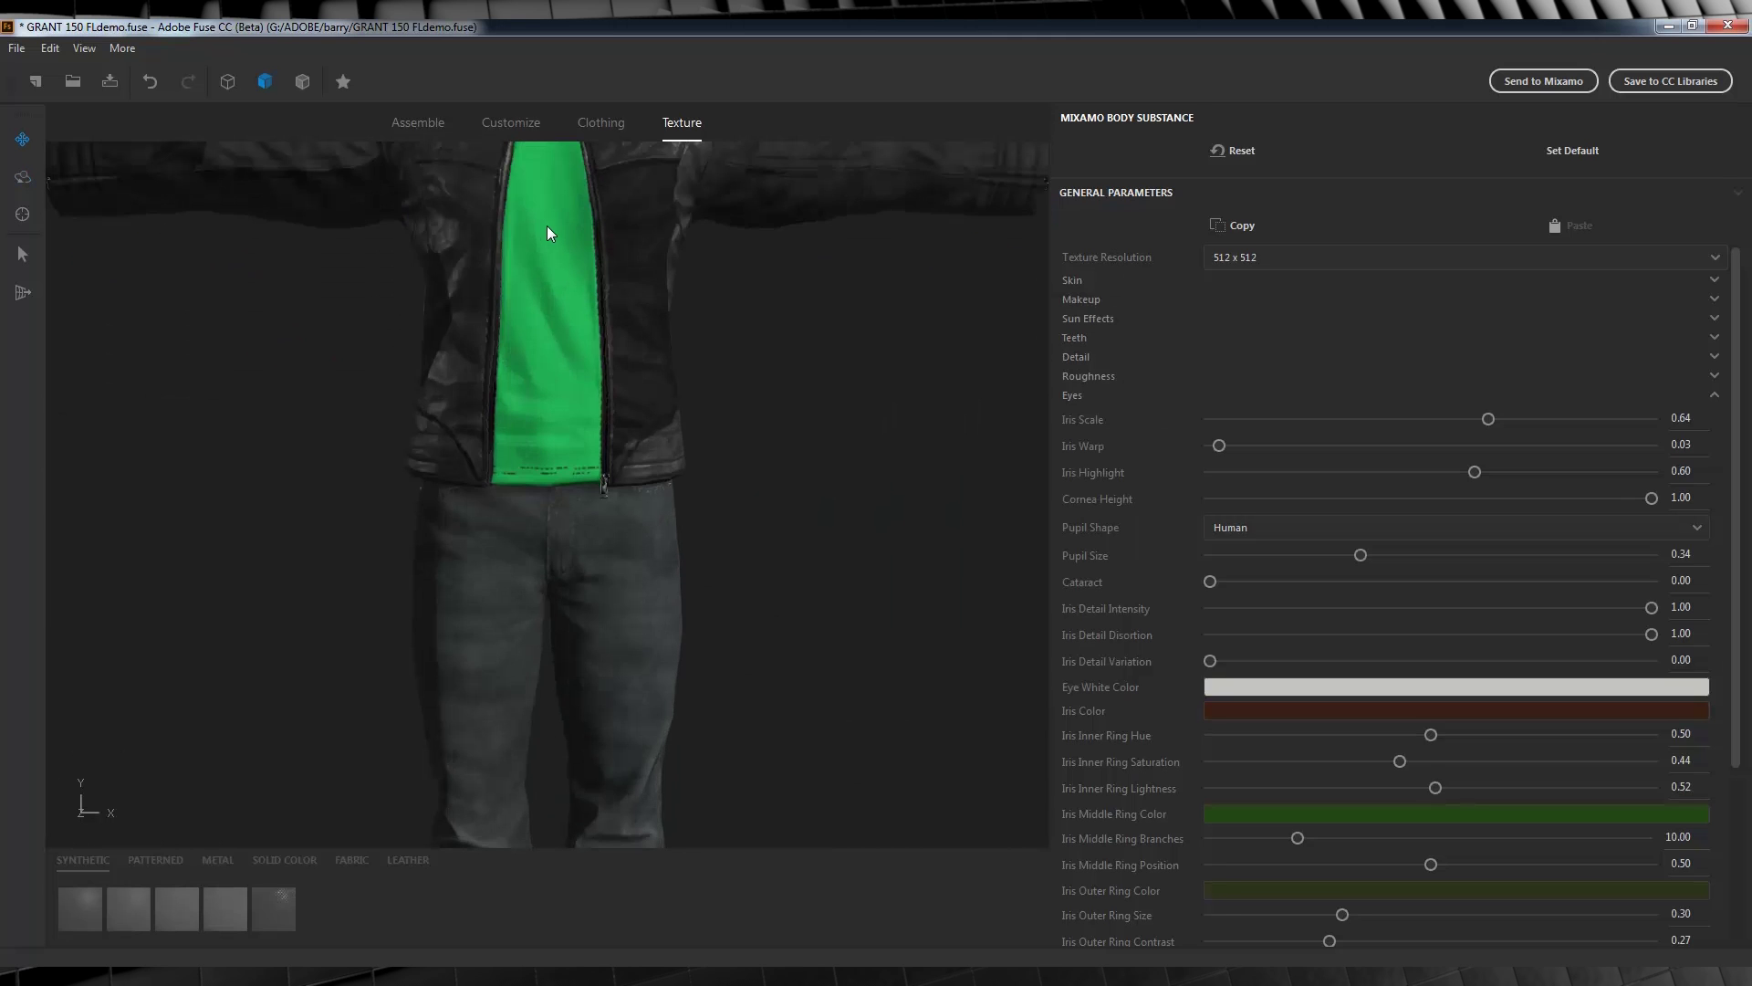
left_click(700, 344)
middle_click_drag(699, 344, 487, 309)
left_click(543, 324)
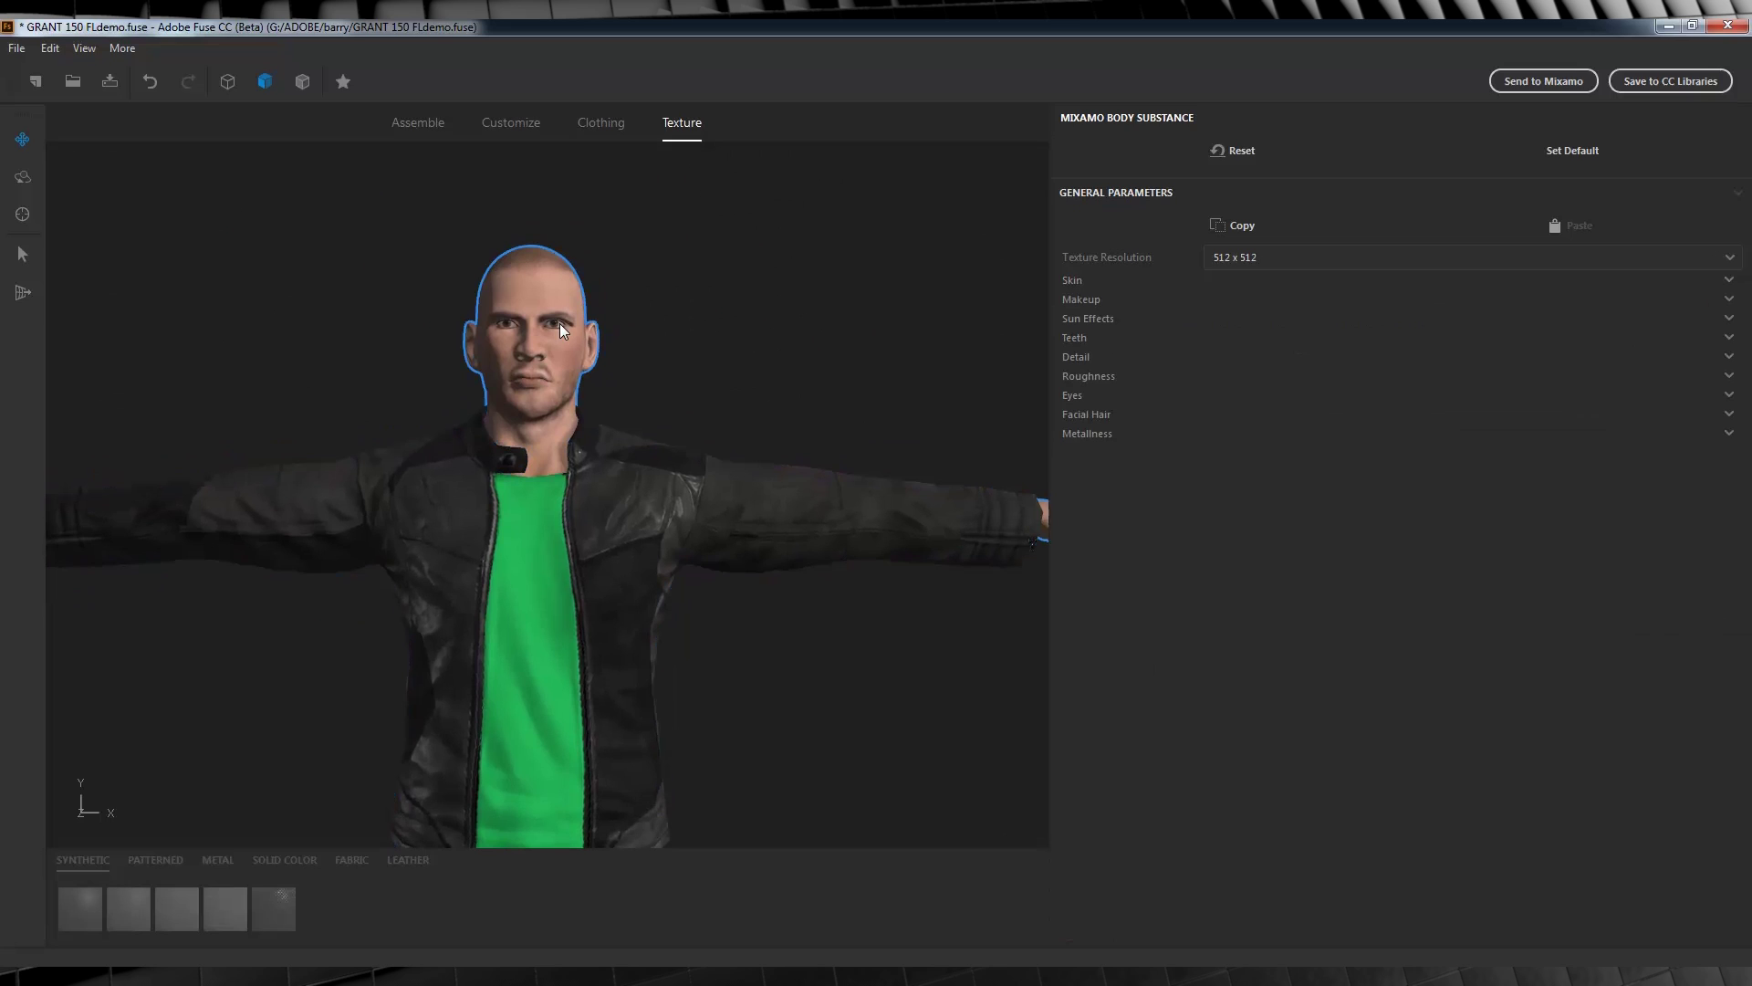
left_click(1093, 415)
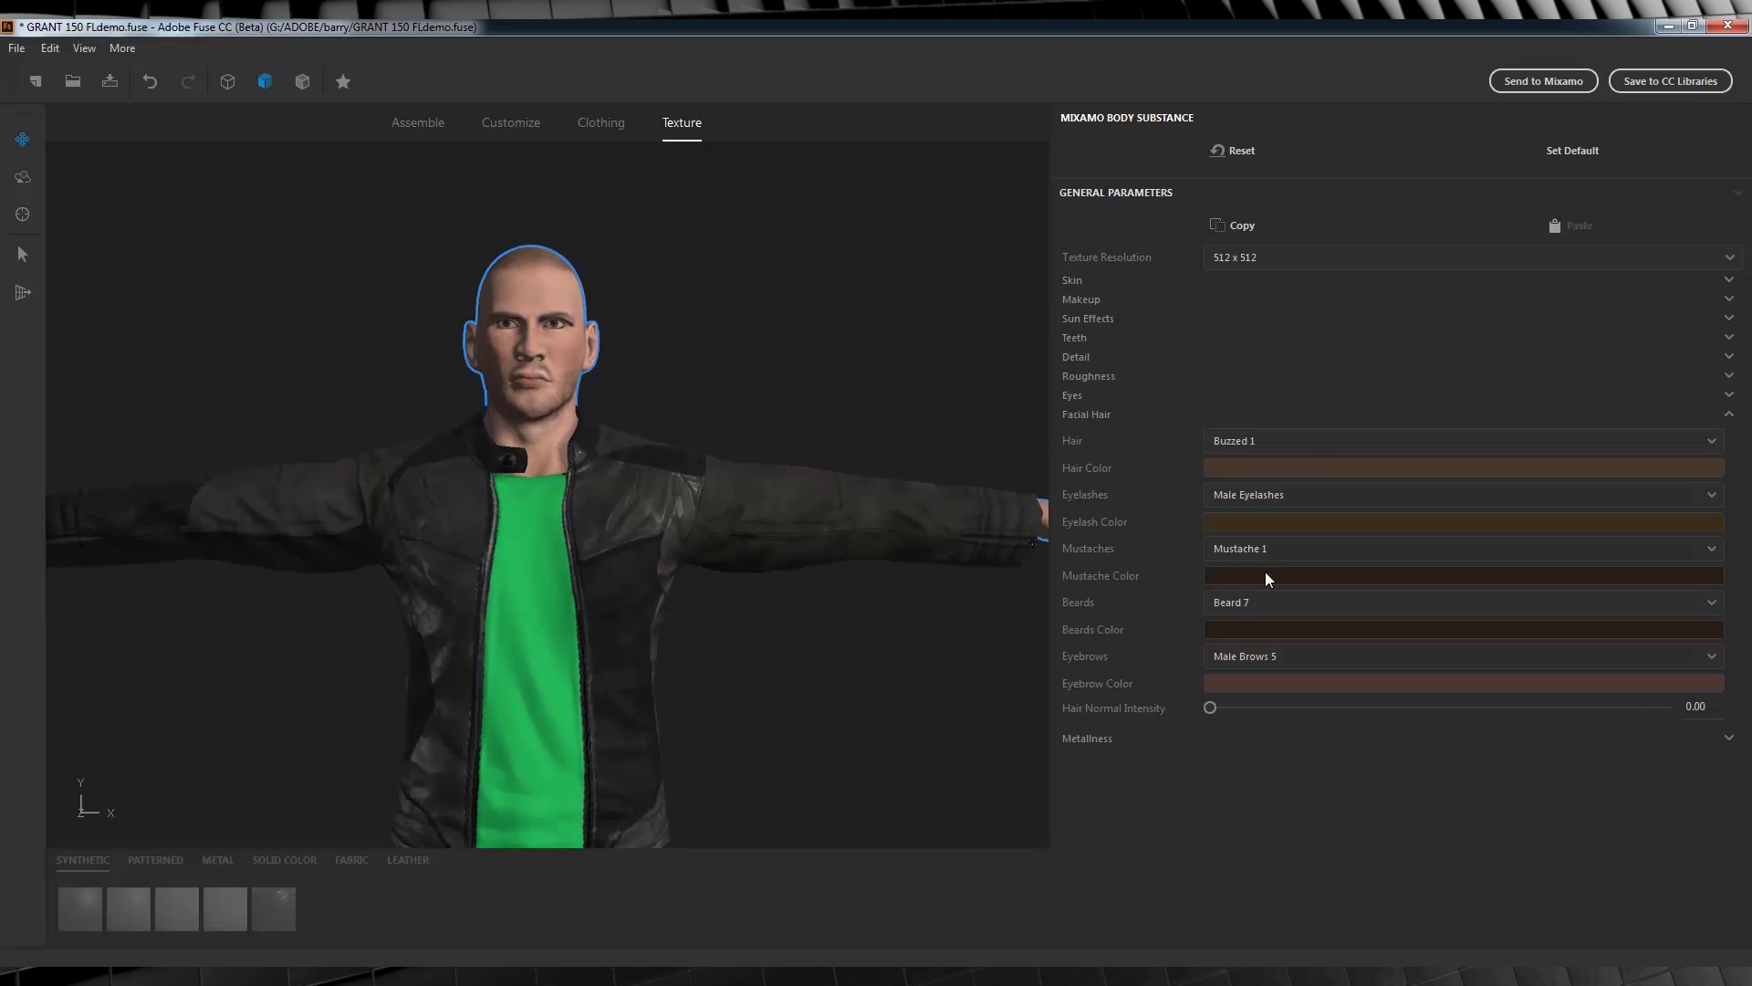
left_click(1295, 440)
left_click(1276, 464)
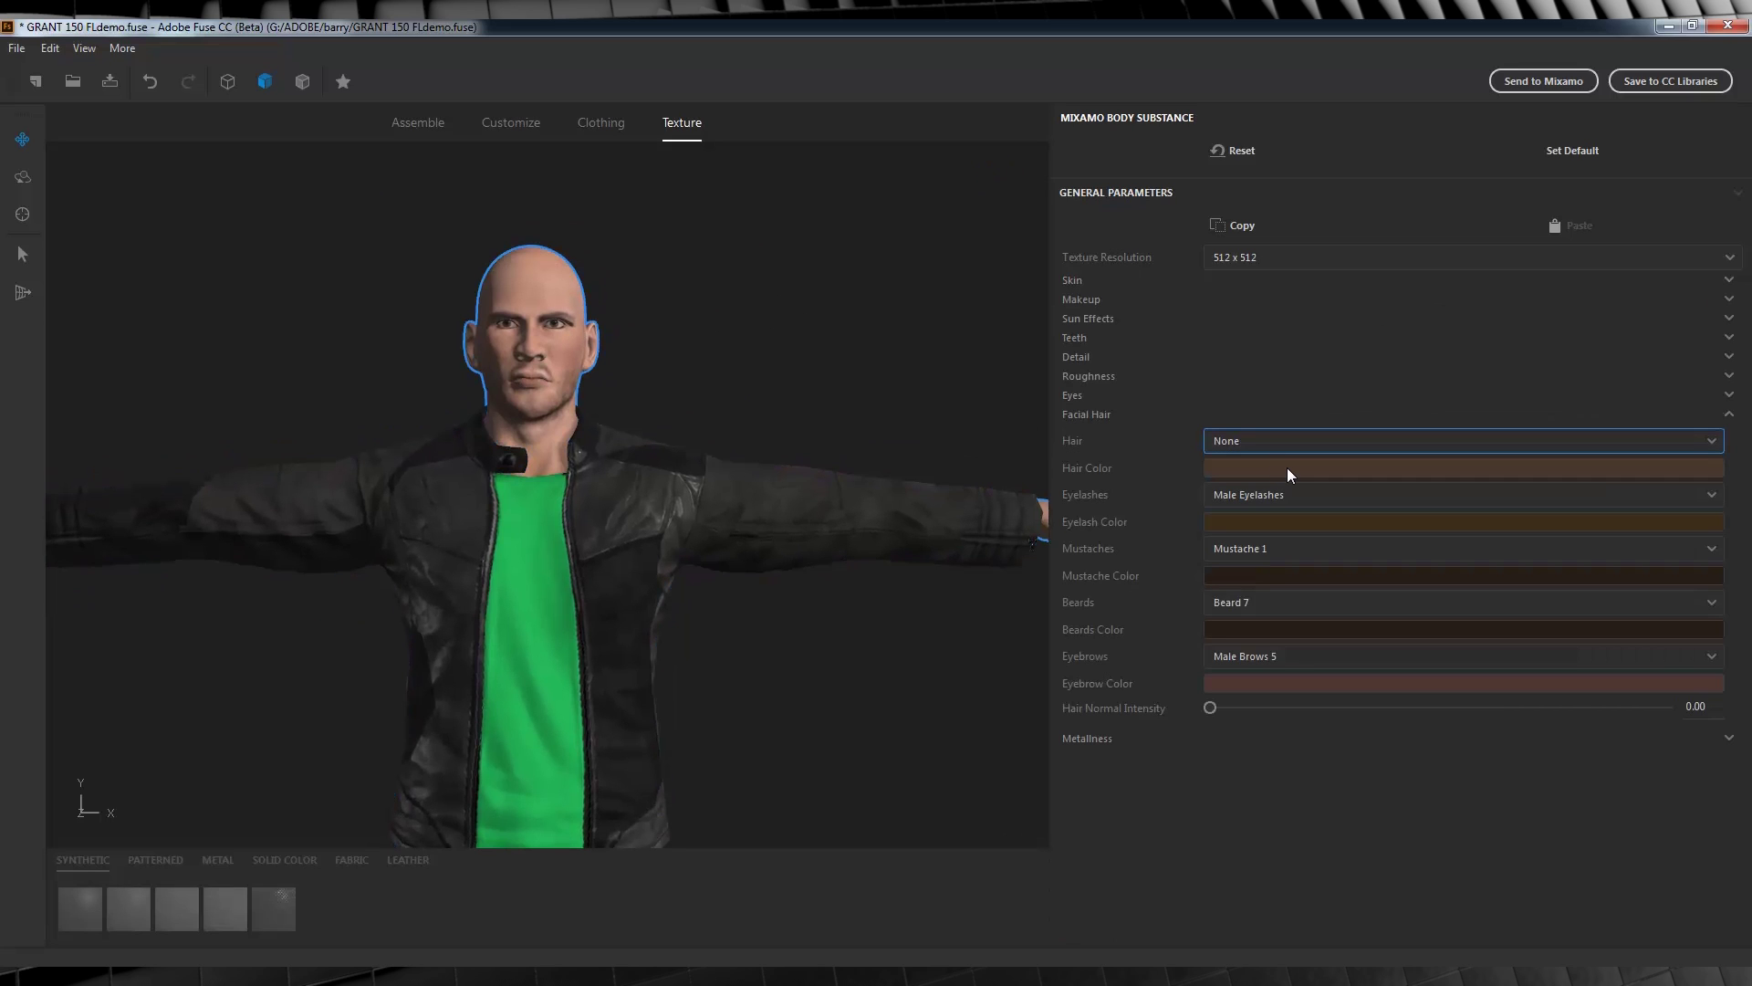
- Set Mustaches and Beards to None, then deselect the body
left_click(1316, 550)
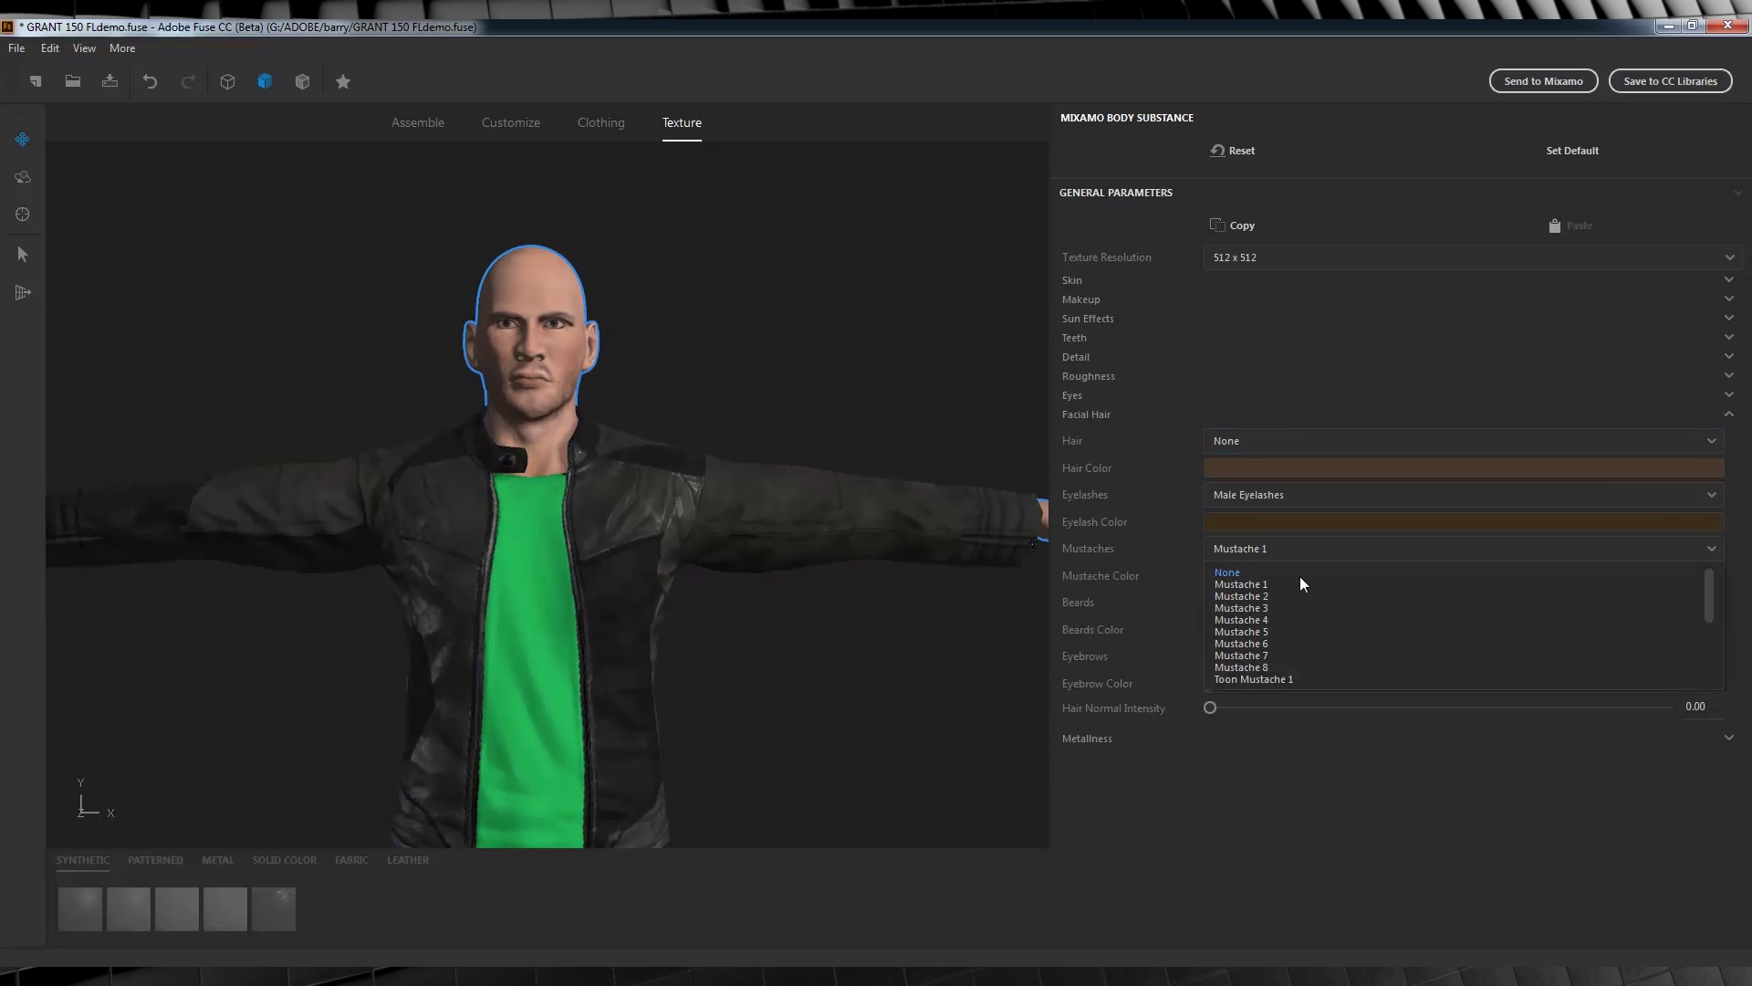
left_click(1300, 576)
left_click(1243, 605)
left_click(1241, 627)
scroll(703, 336, "up", 2)
scroll(708, 333, "up", 3)
scroll(758, 311, "down", 5)
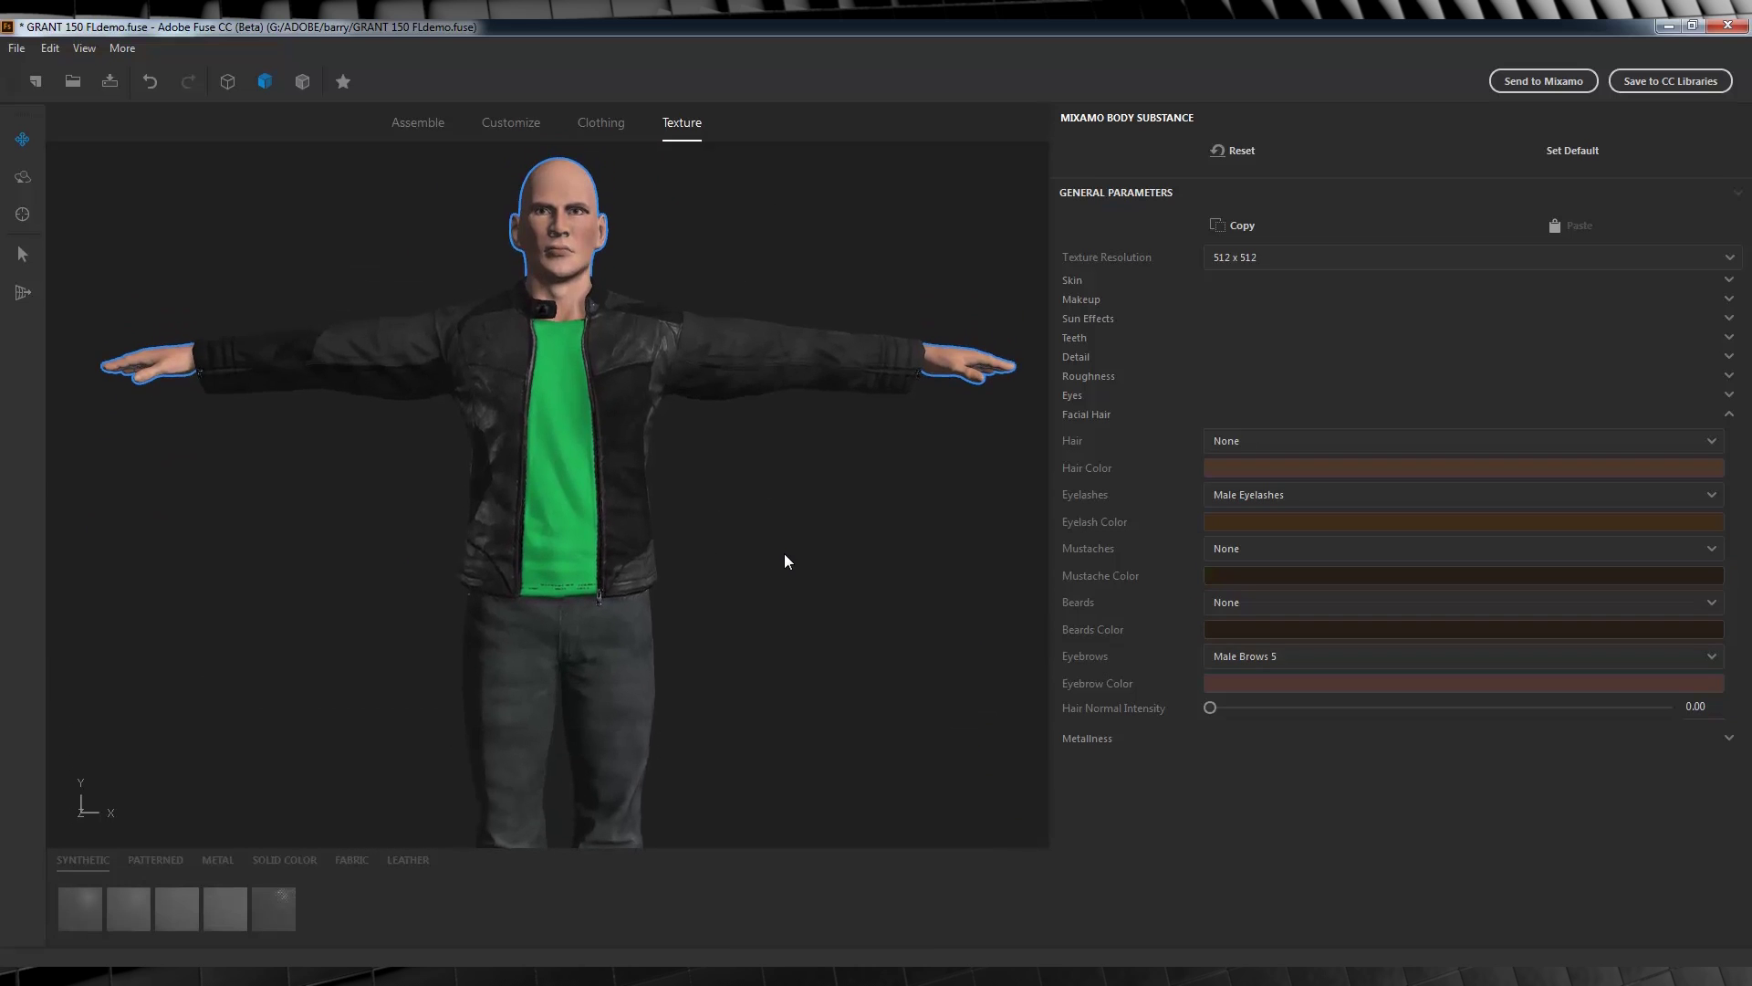
left_click(781, 551)
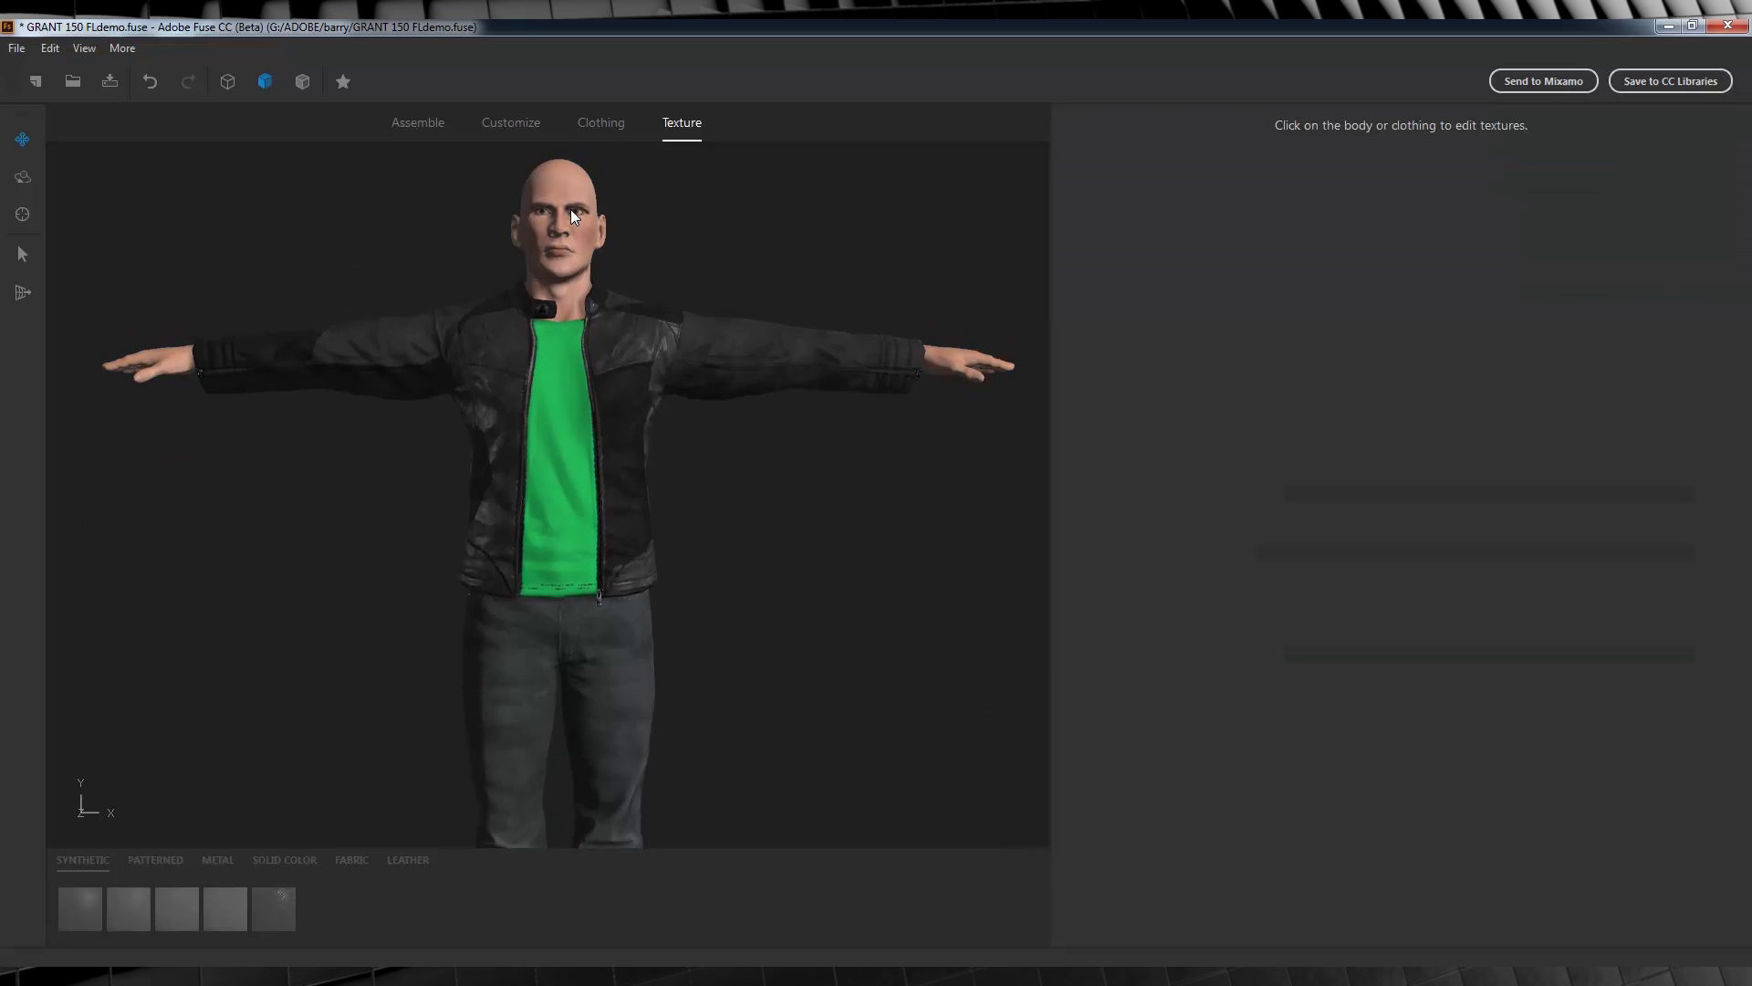
- Raise the body's texture resolution to 2048 x 2048 and the jacket's to 1024 x 1024
left_click(571, 211)
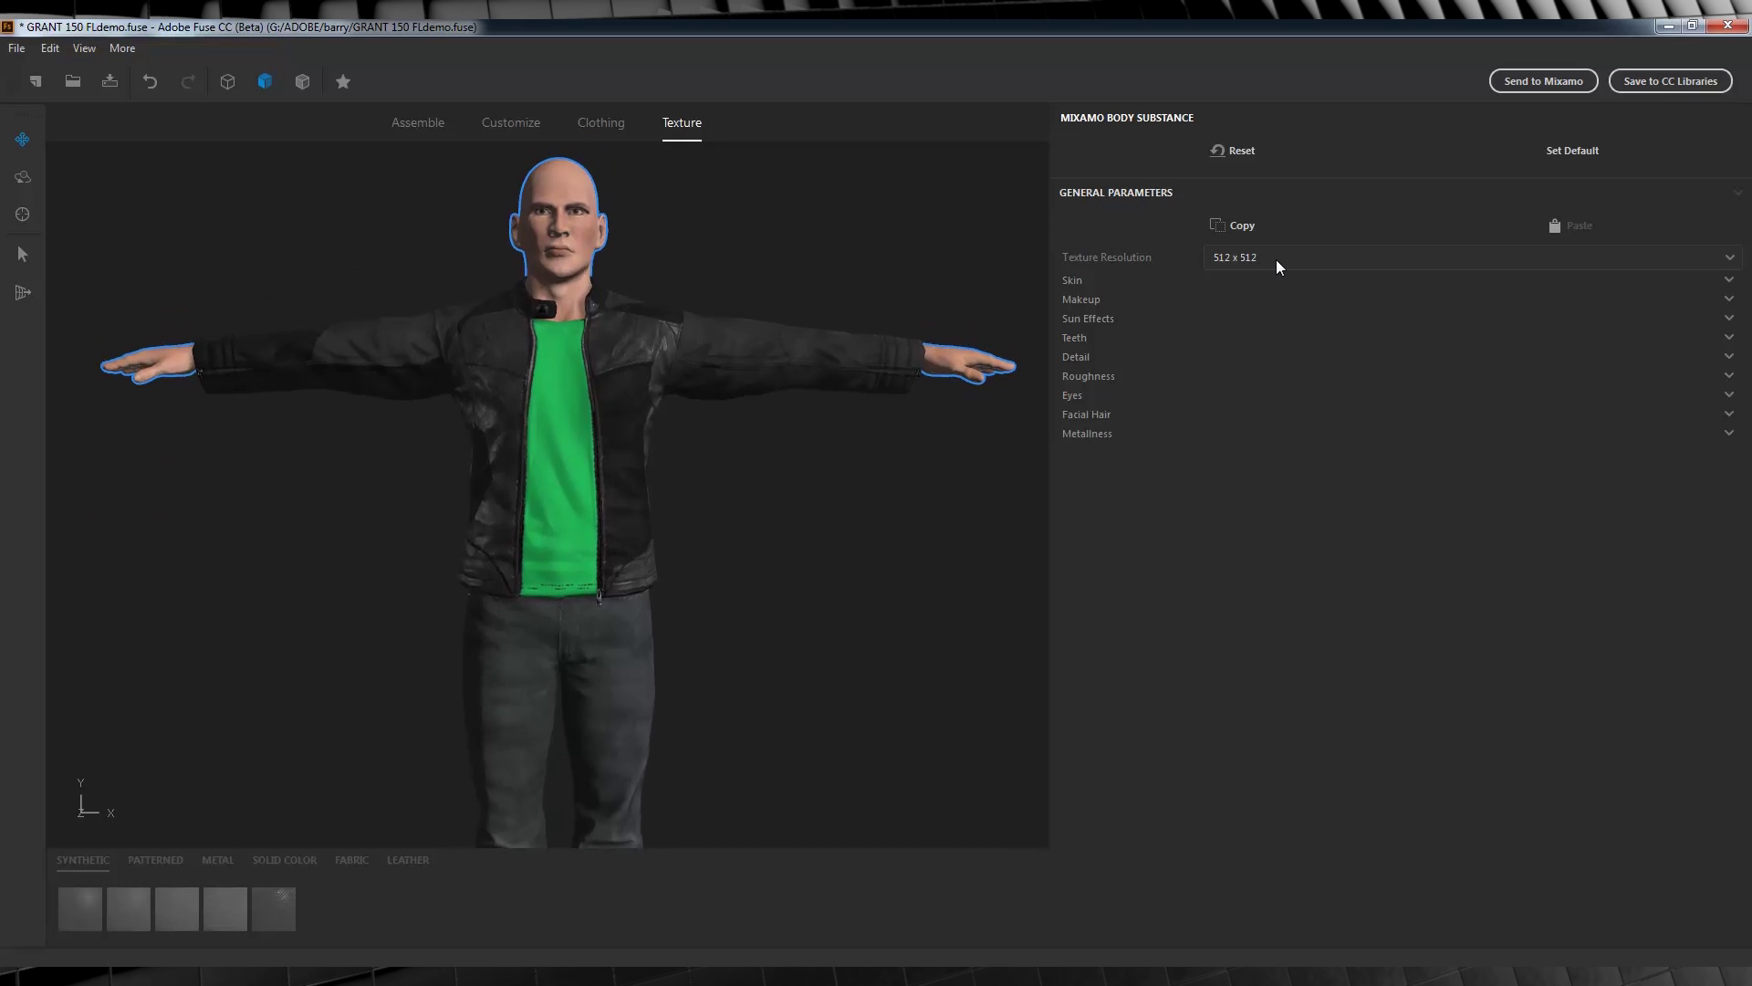
left_click(1714, 260)
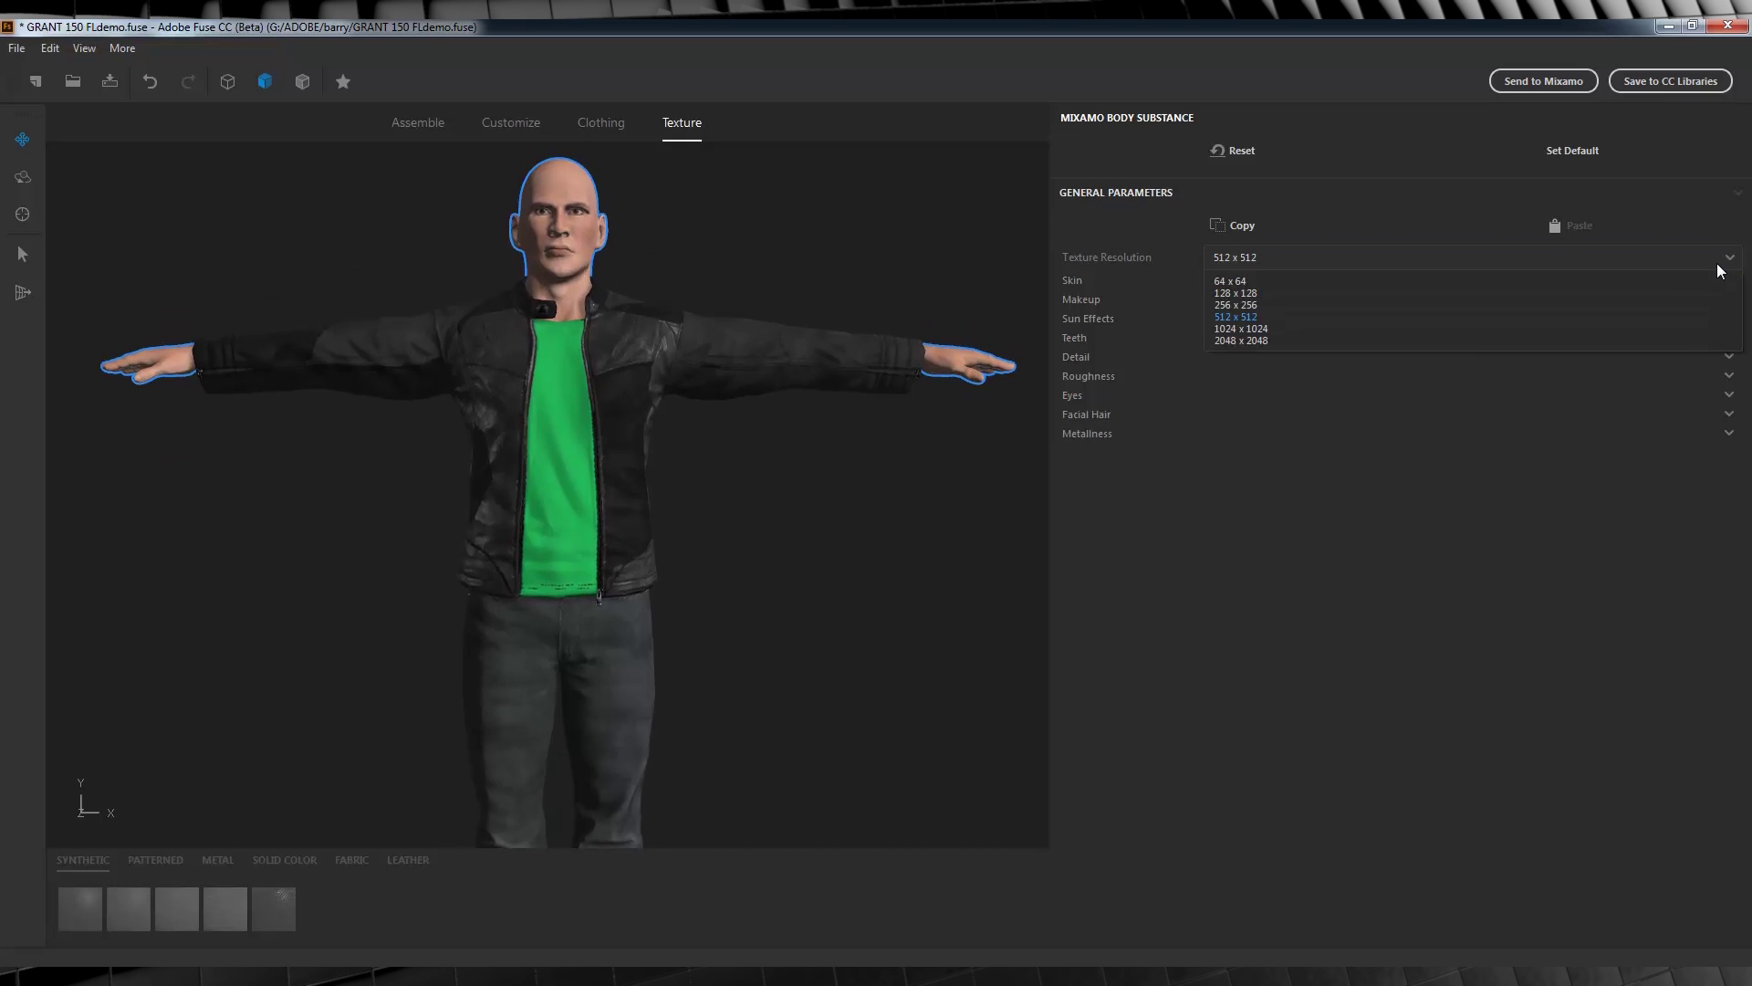
left_click(1459, 334)
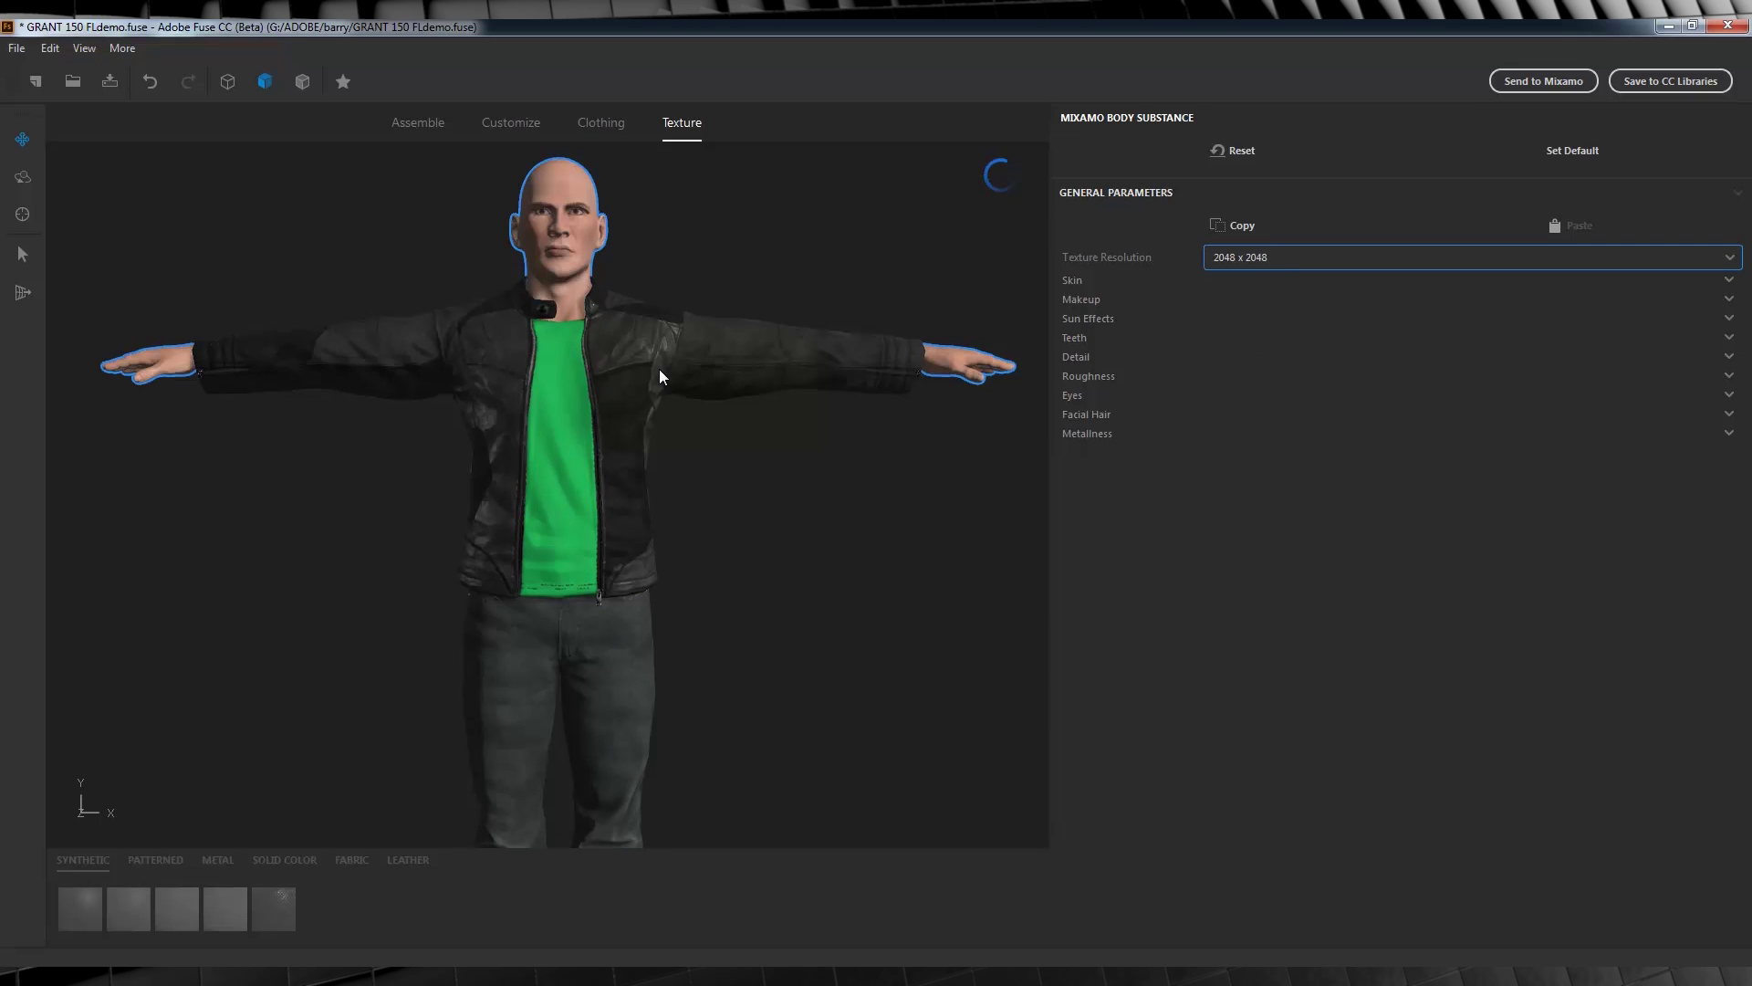
left_click(621, 363)
left_click(1324, 259)
left_click(1291, 325)
- Set the pants' texture resolution, then give the shoes a 1024 x 1024 texture resolution
left_click(603, 682)
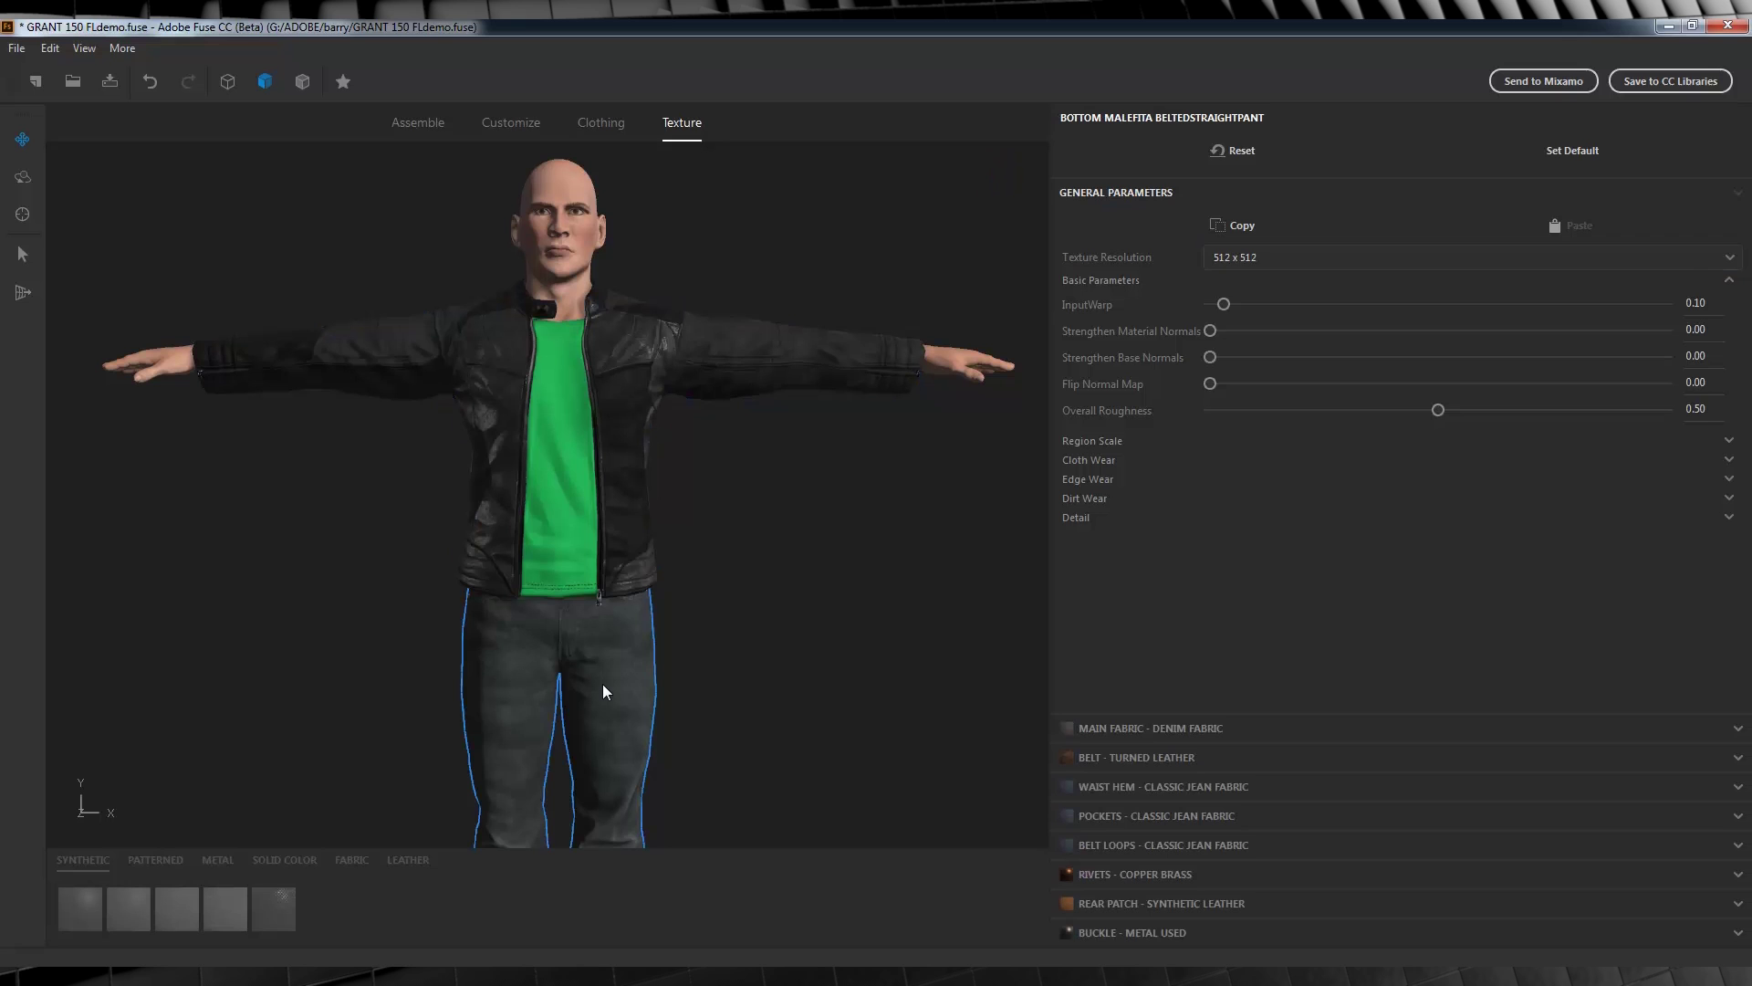
left_click(1272, 256)
left_click(1256, 329)
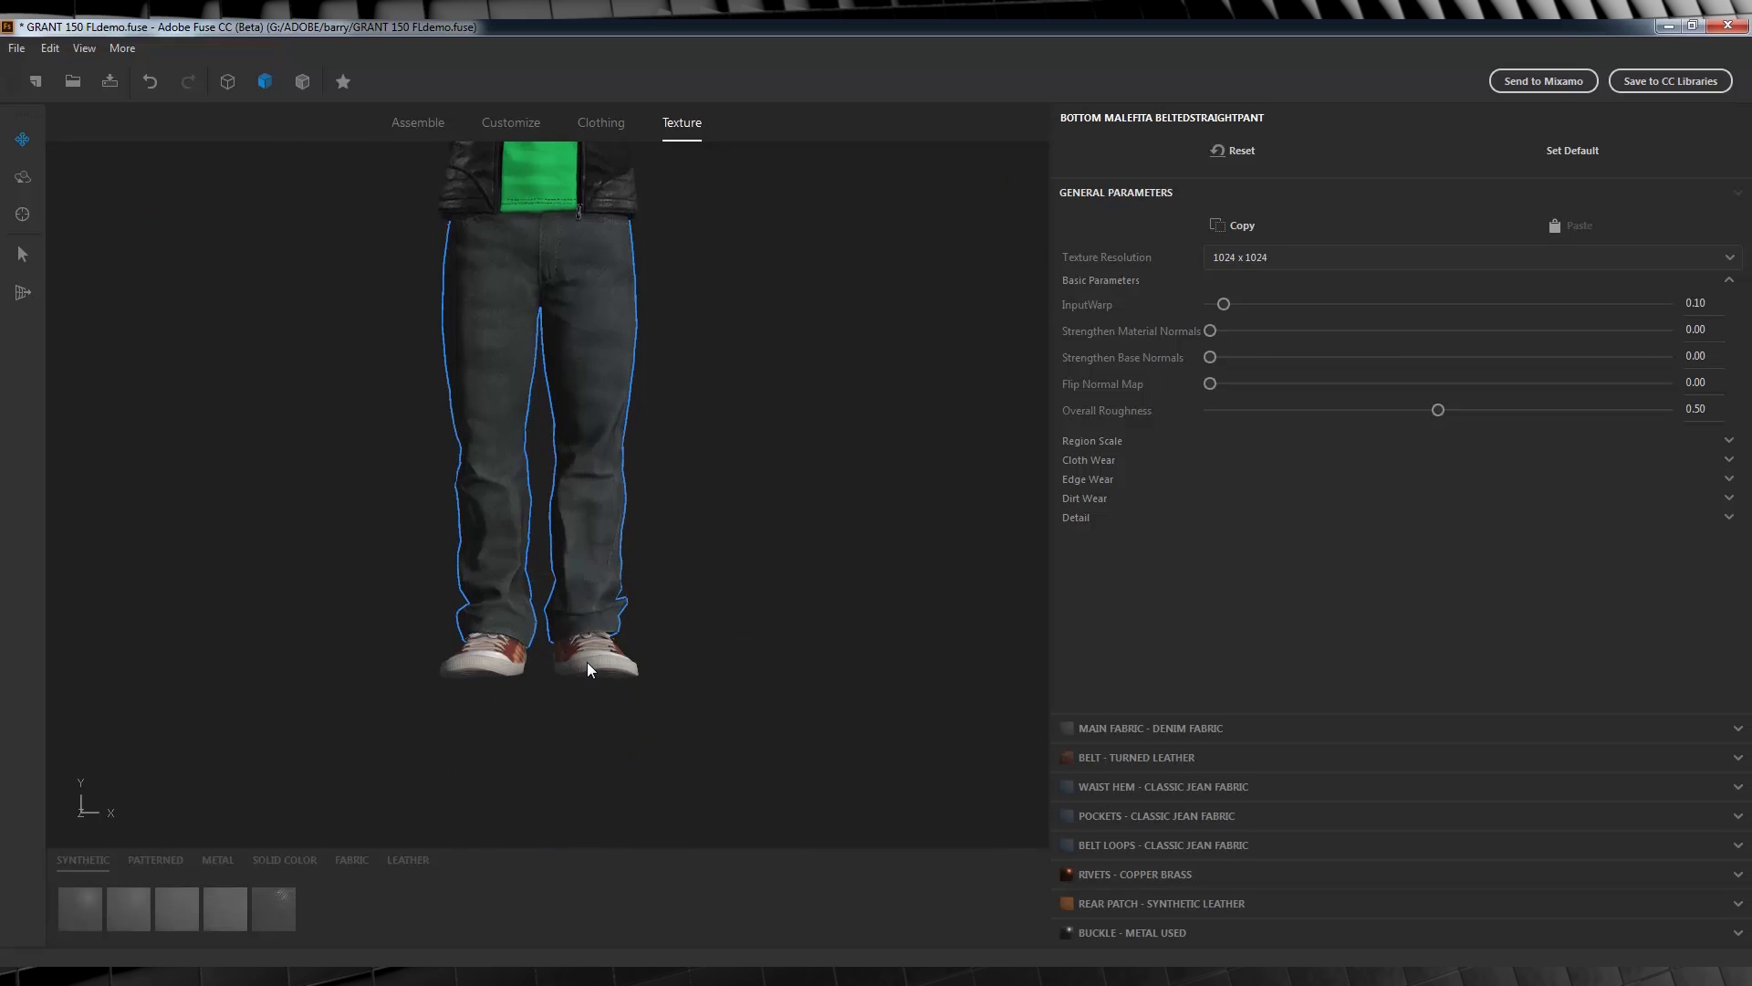
left_click(588, 660)
left_click(1311, 258)
left_click(1280, 261)
left_click(1280, 261)
left_click(1272, 327)
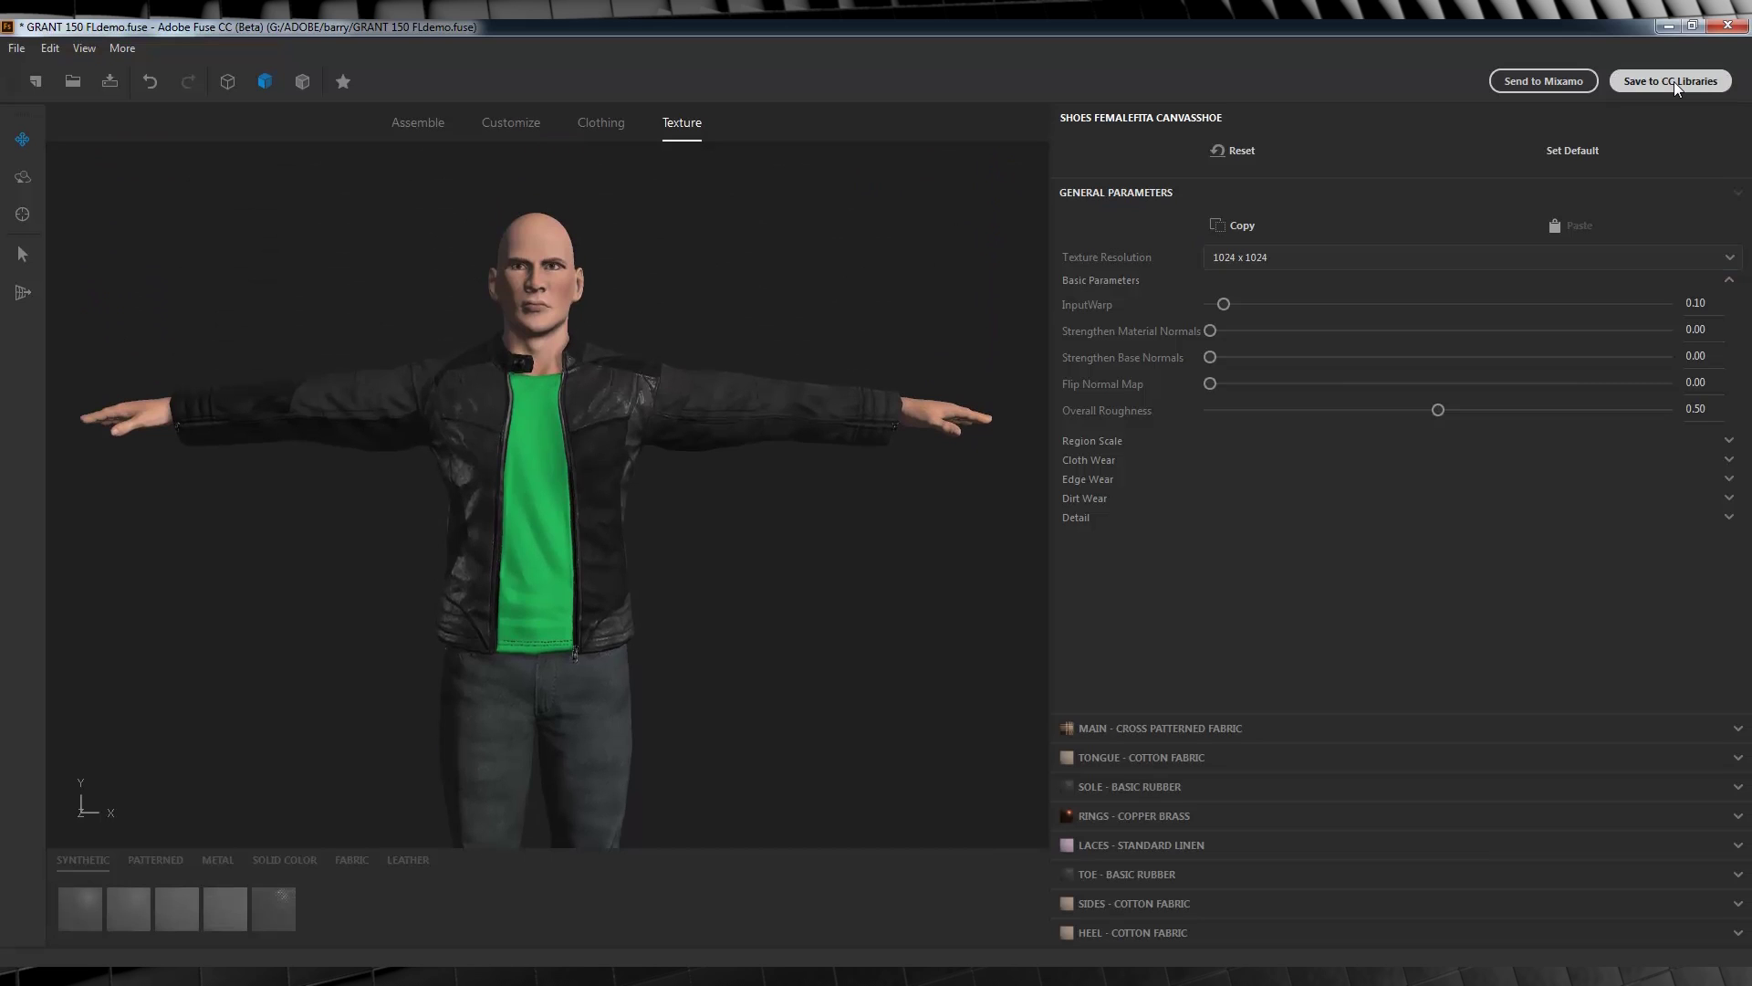
- Upload the character to Mixamo under its default character name
left_click(1530, 81)
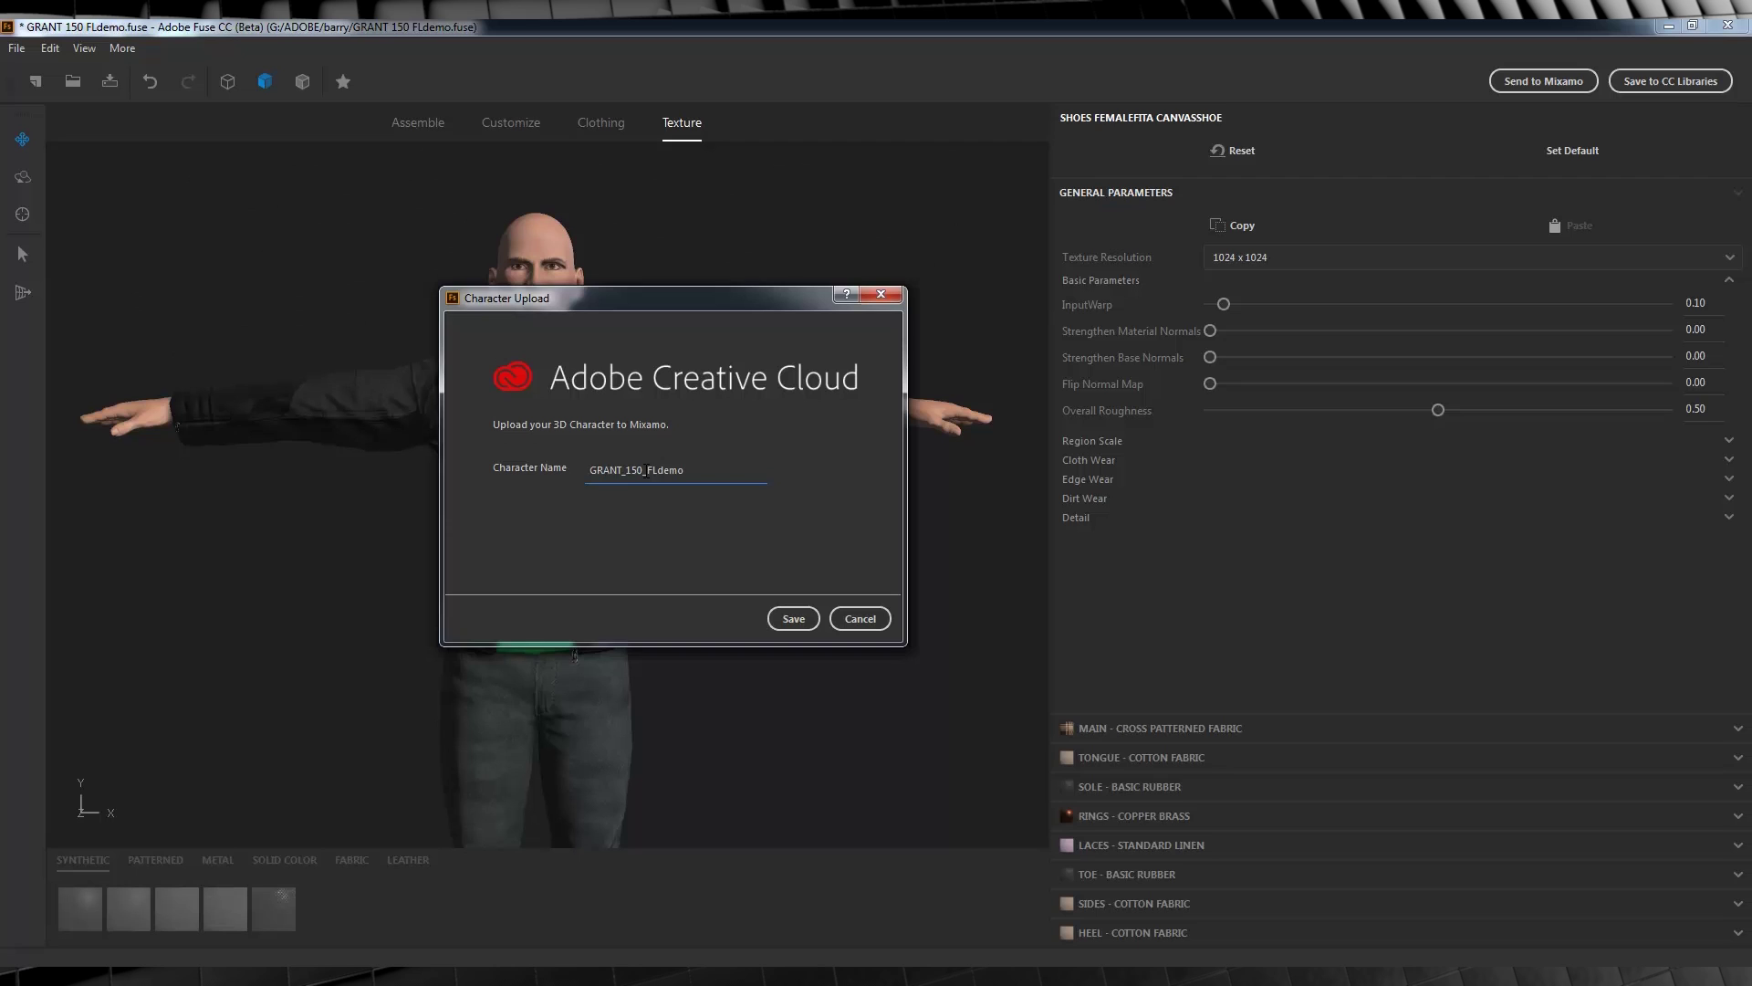
left_click(795, 621)
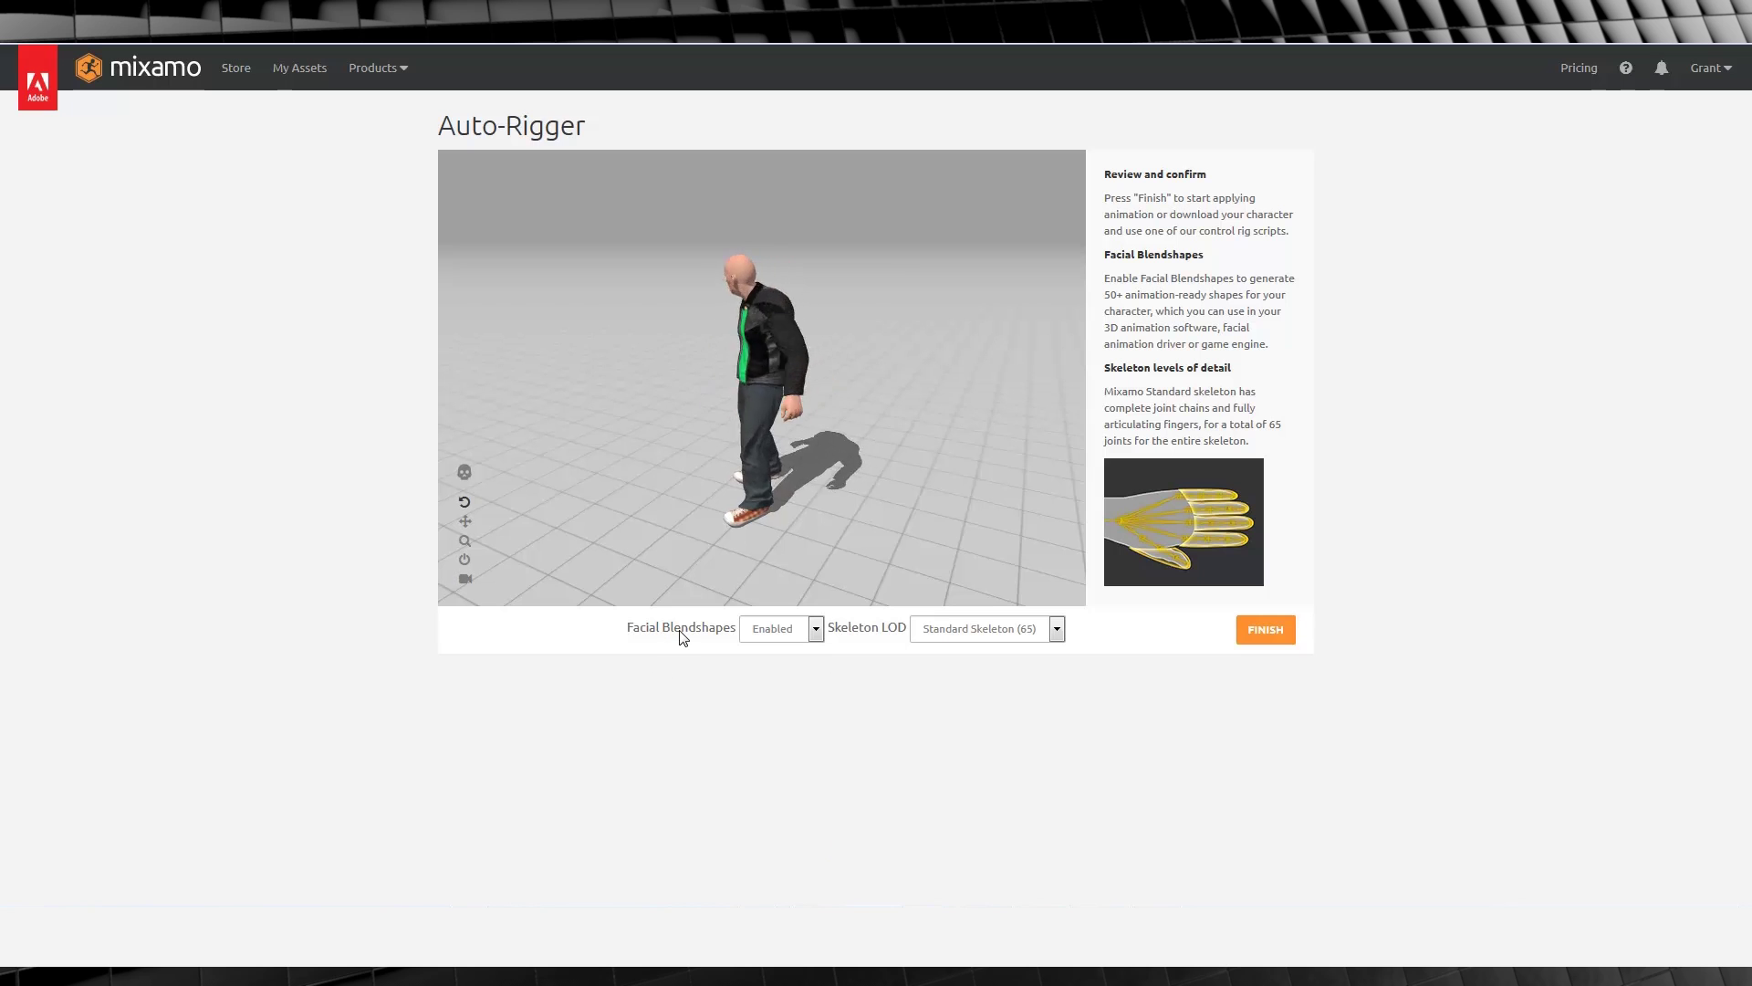
- Finish auto-rigging with Facial Blendshapes Enabled and the Standard Skeleton (65)
left_click(809, 630)
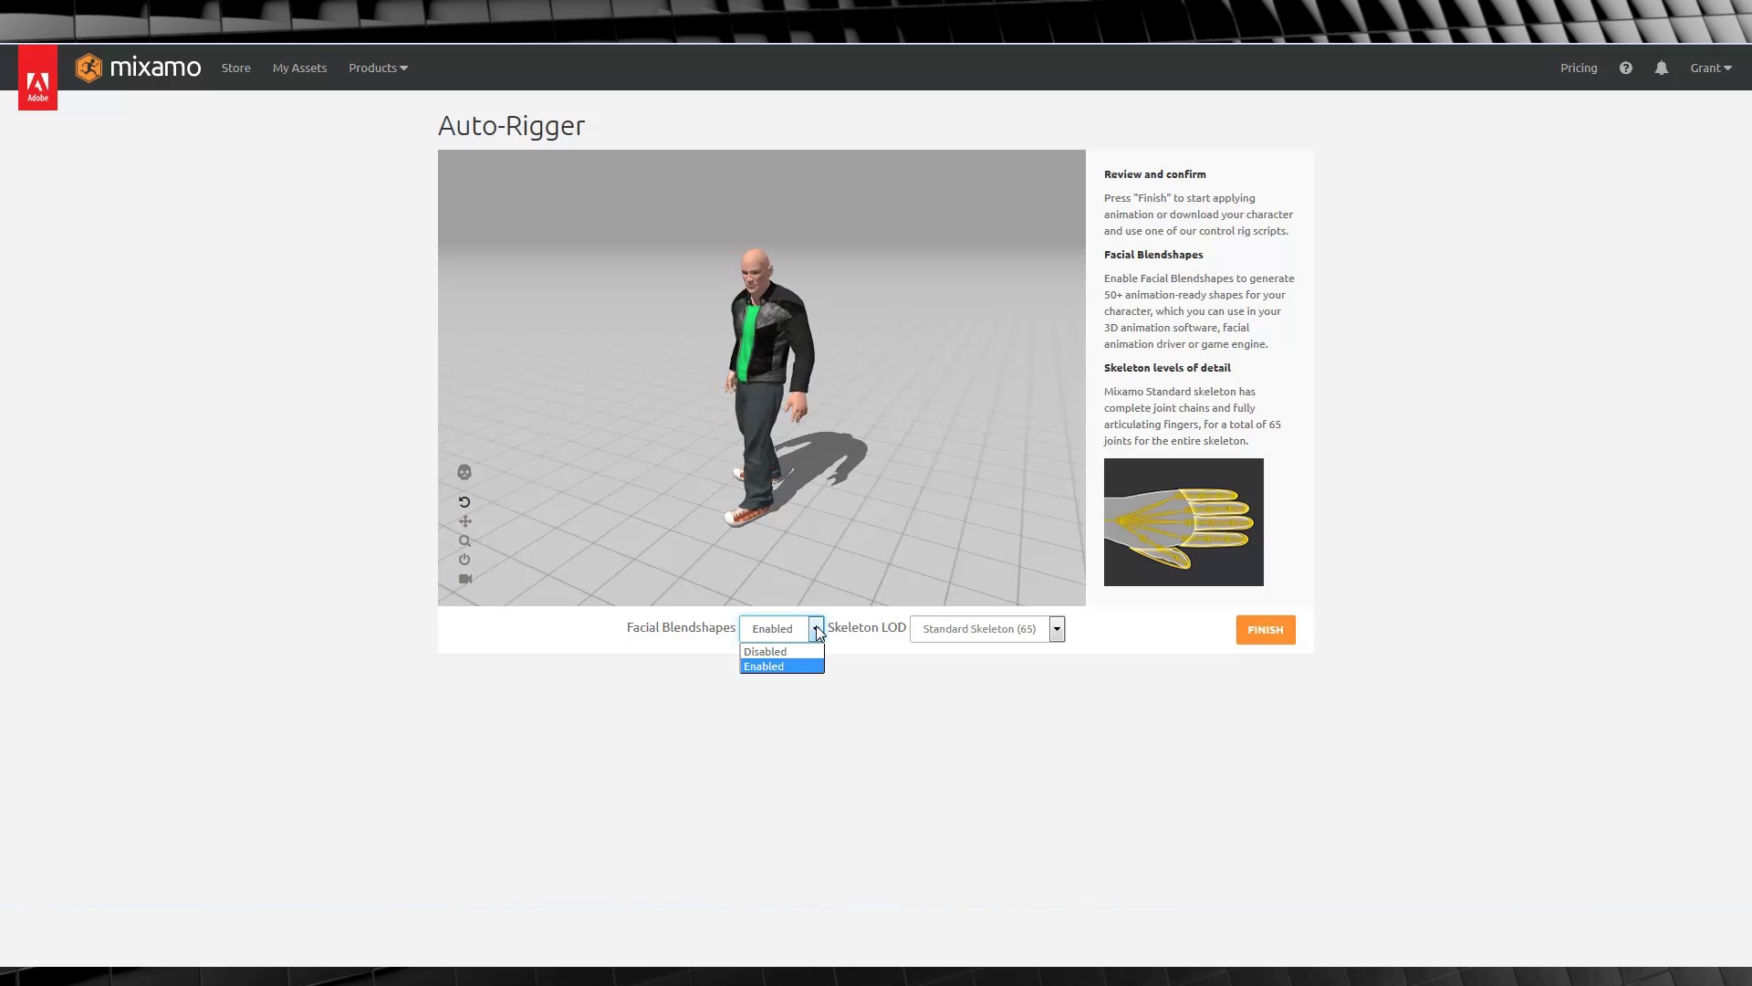
left_click(763, 667)
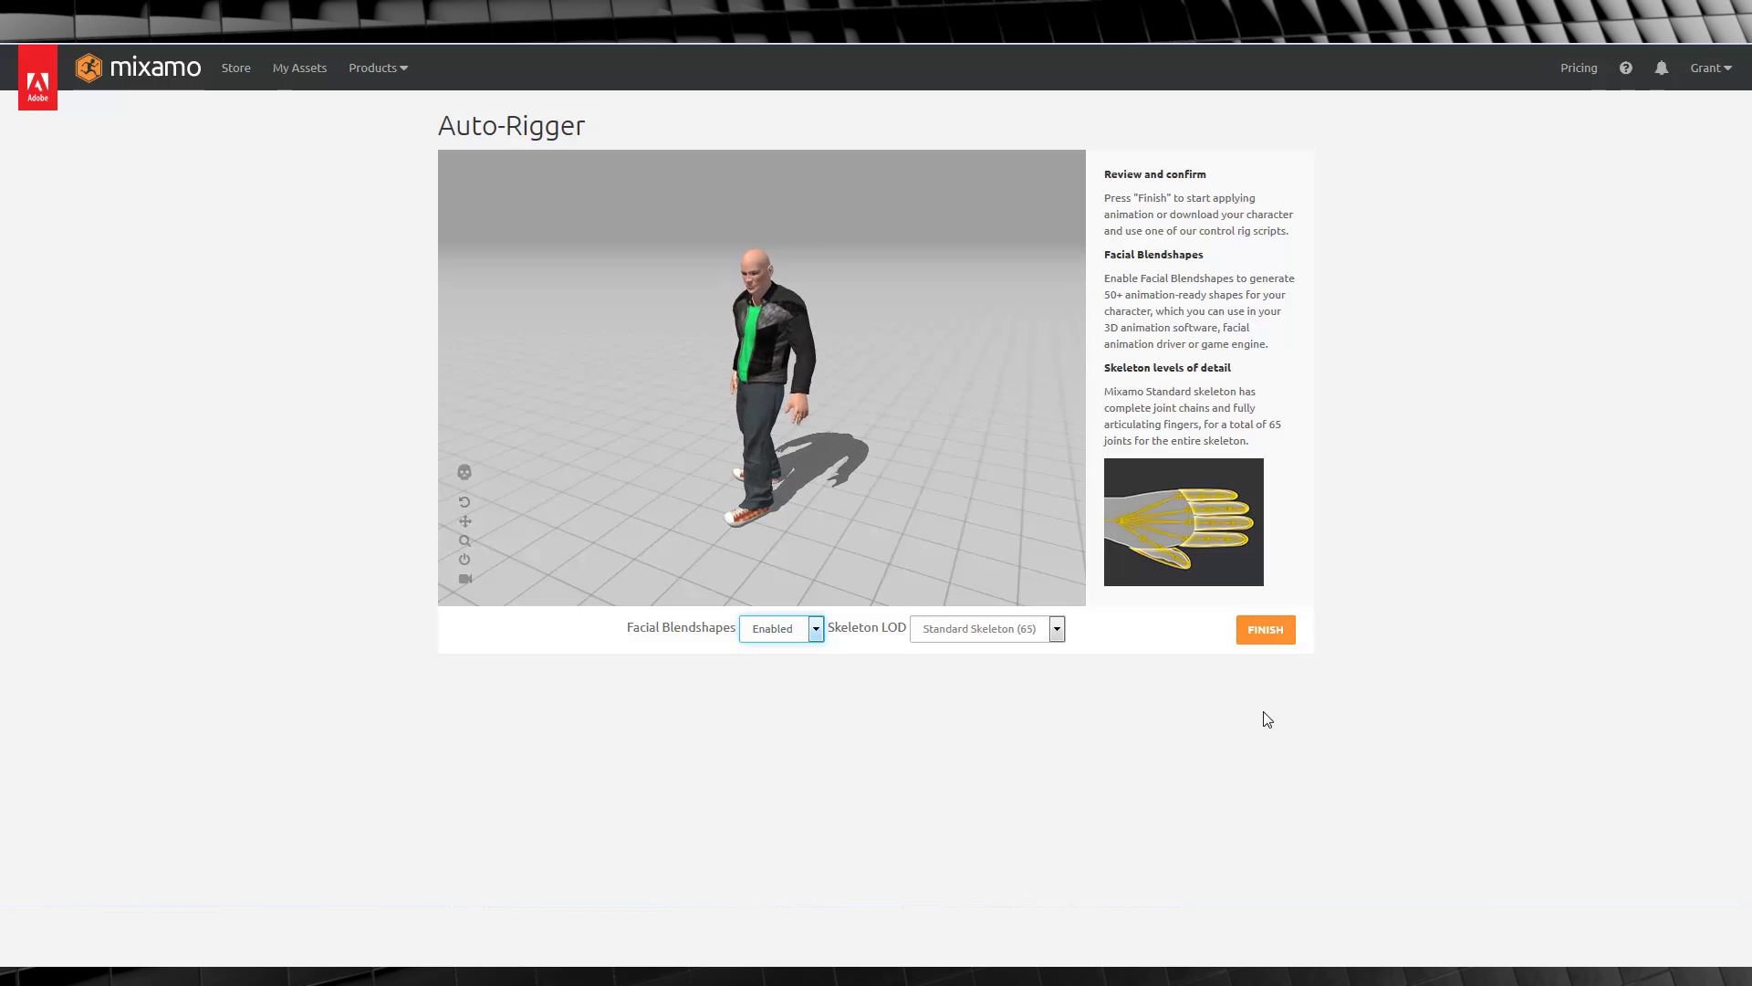
left_click(1275, 637)
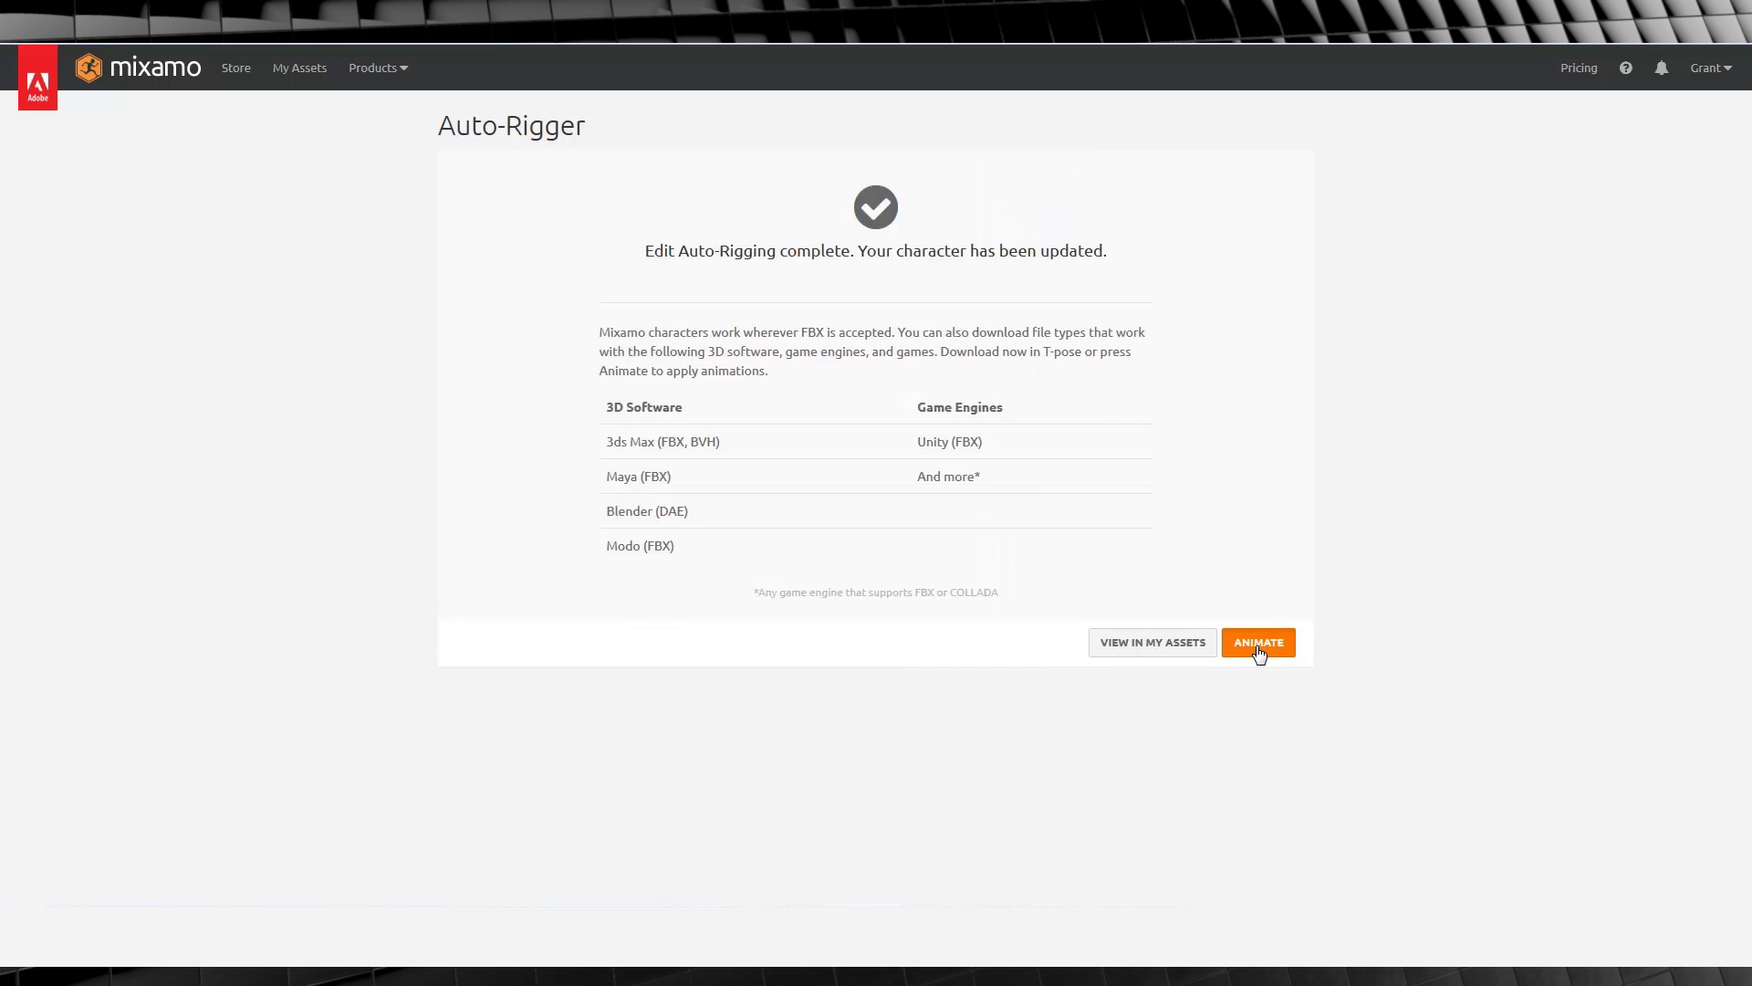
- Preview the Jogging animation on the rigged character, toggling Product Type between Animation and All
left_click(1259, 650)
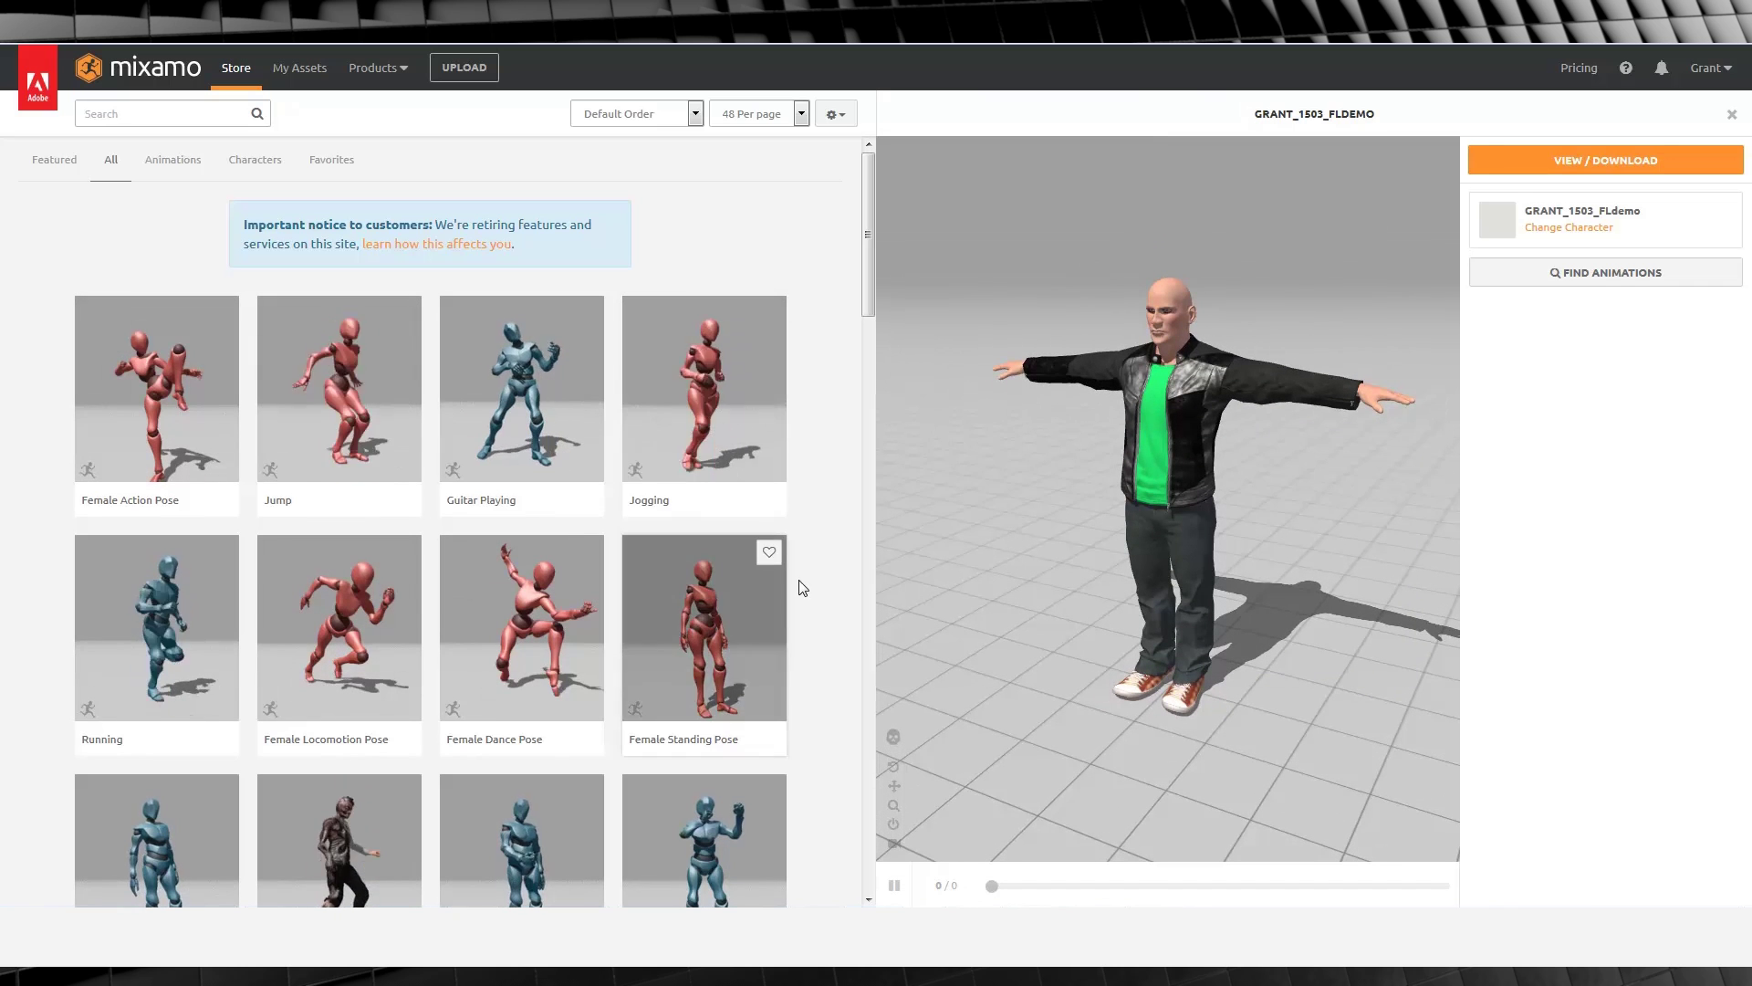
left_click(691, 417)
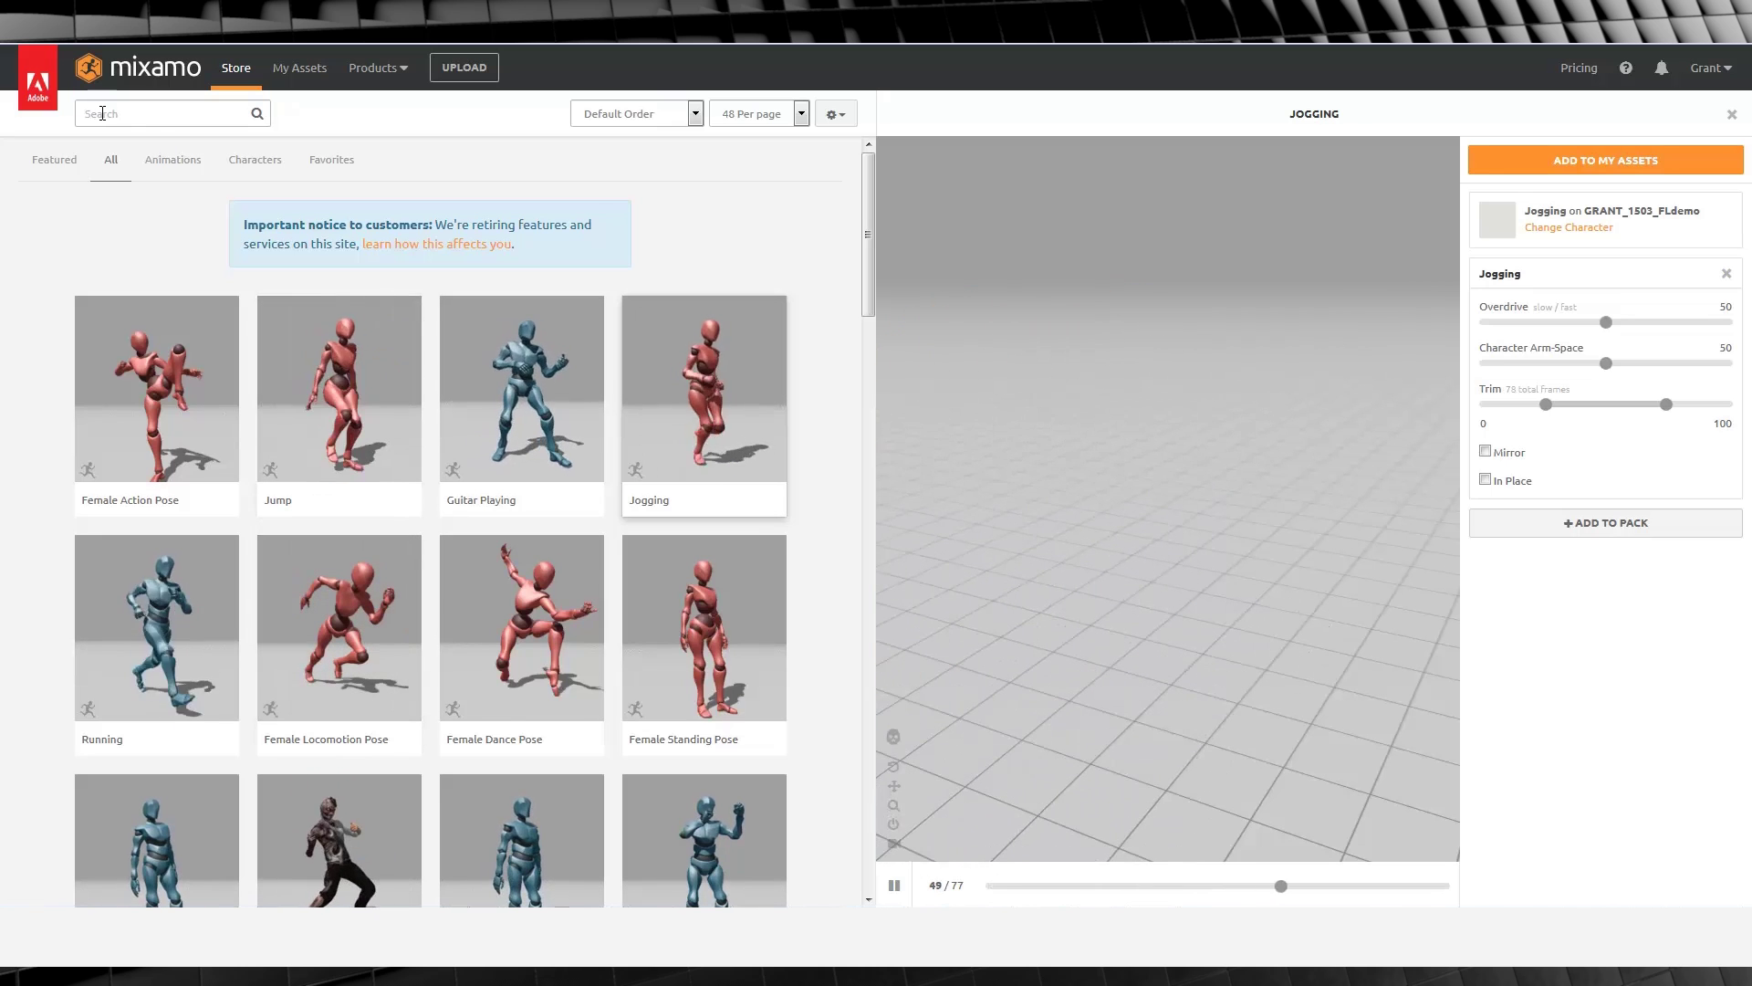
left_click(148, 110)
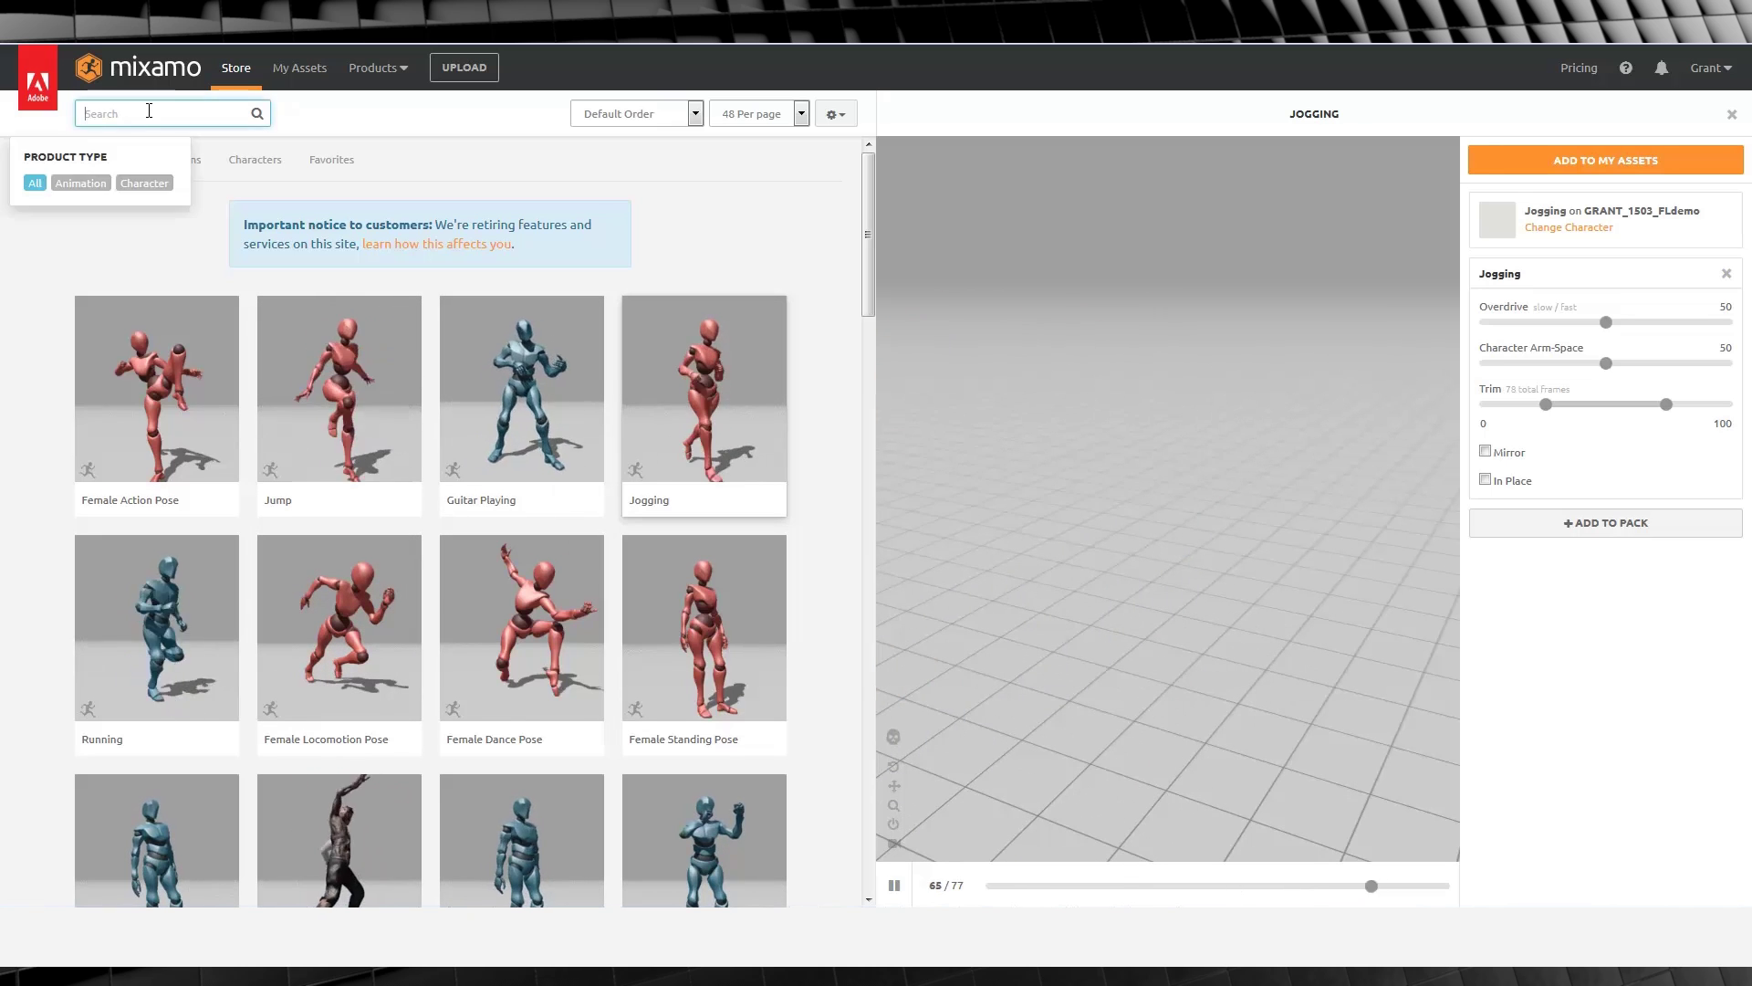
left_click(82, 184)
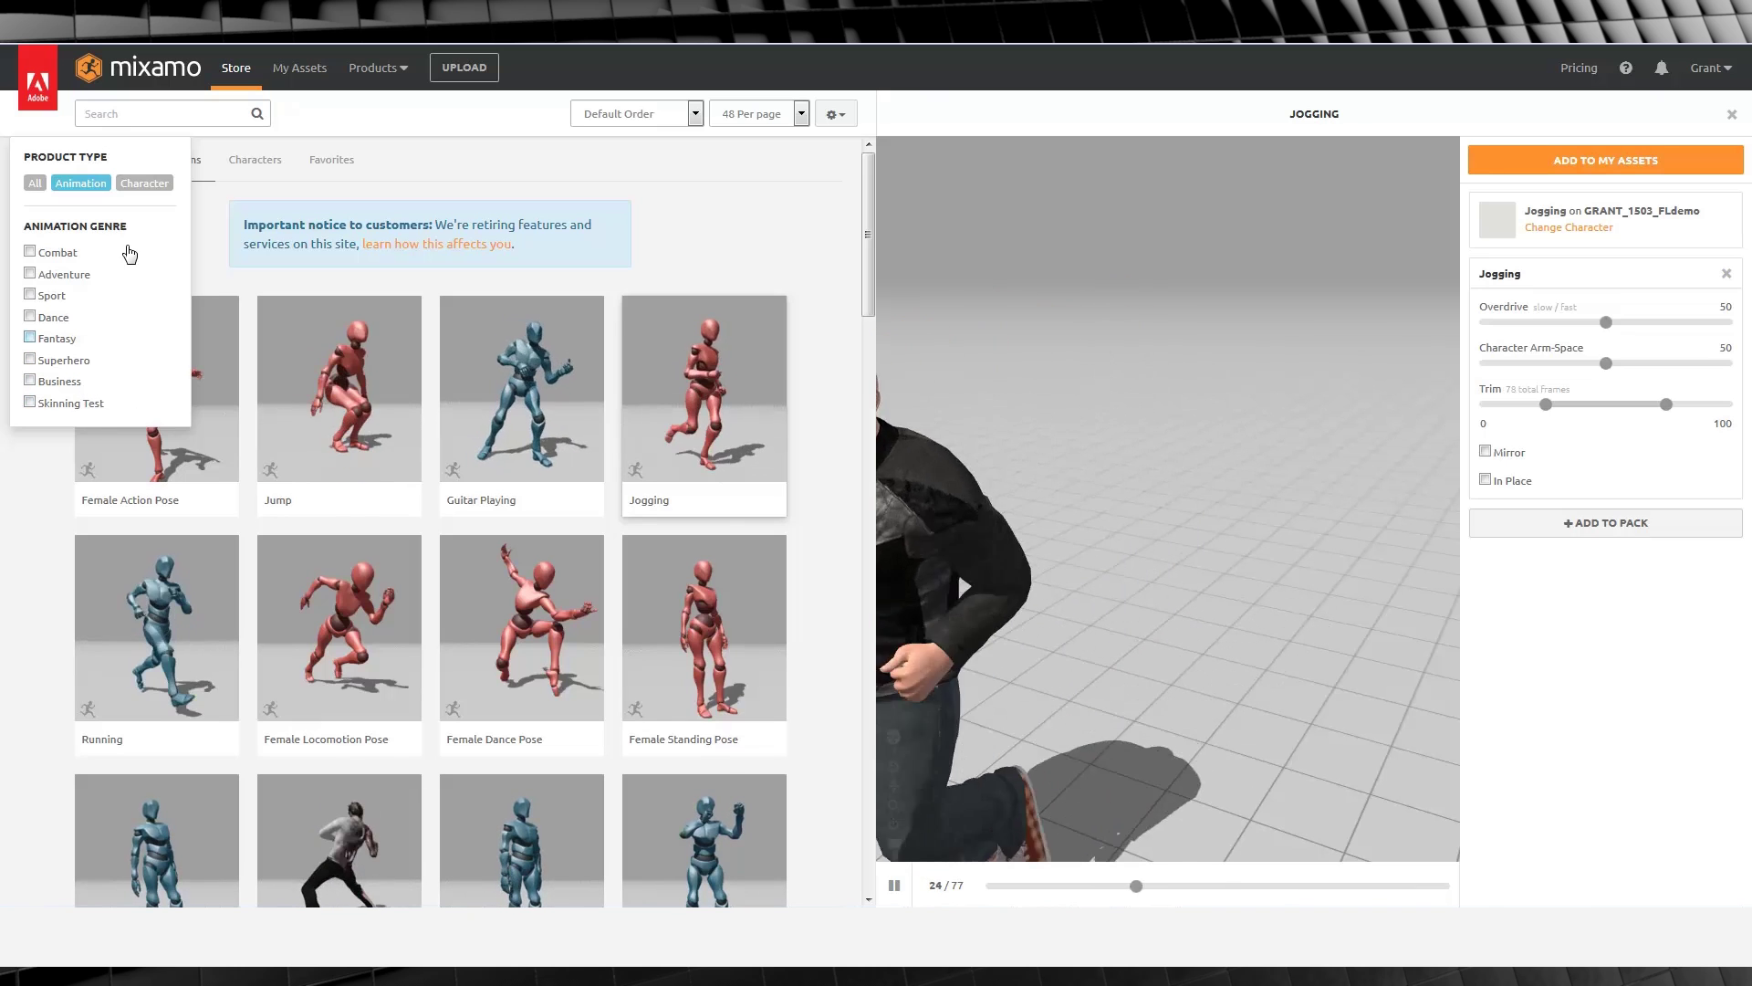
left_click(115, 117)
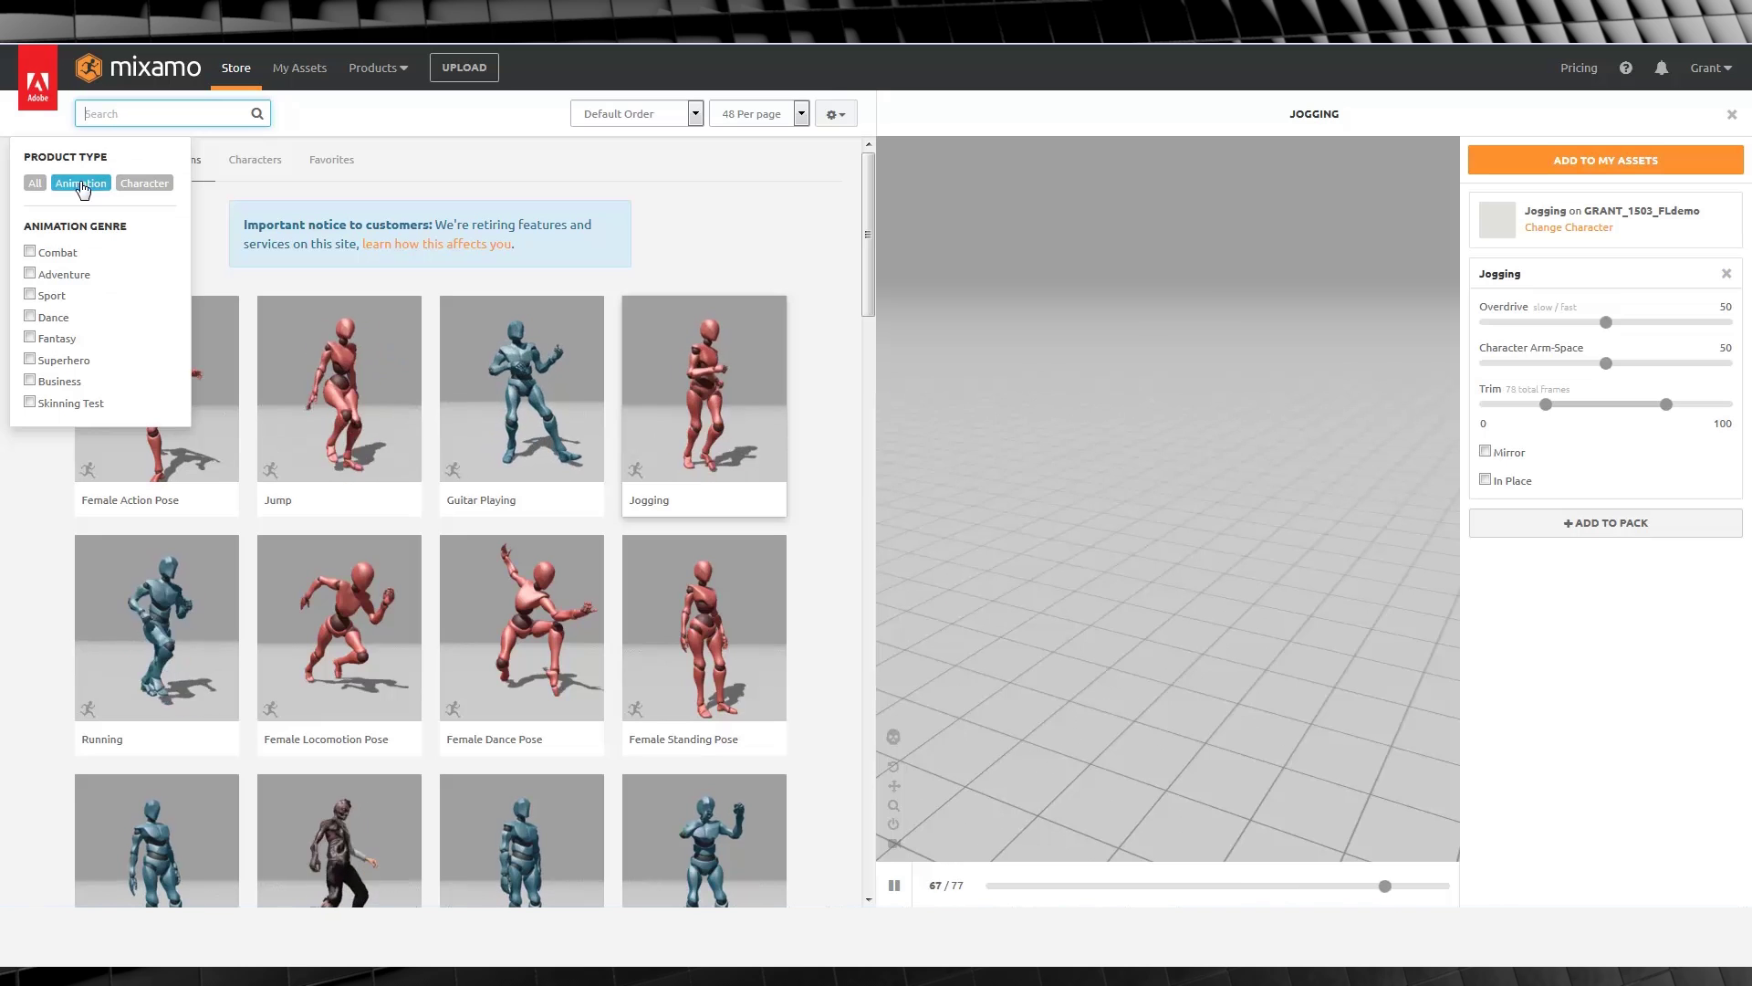
left_click(34, 183)
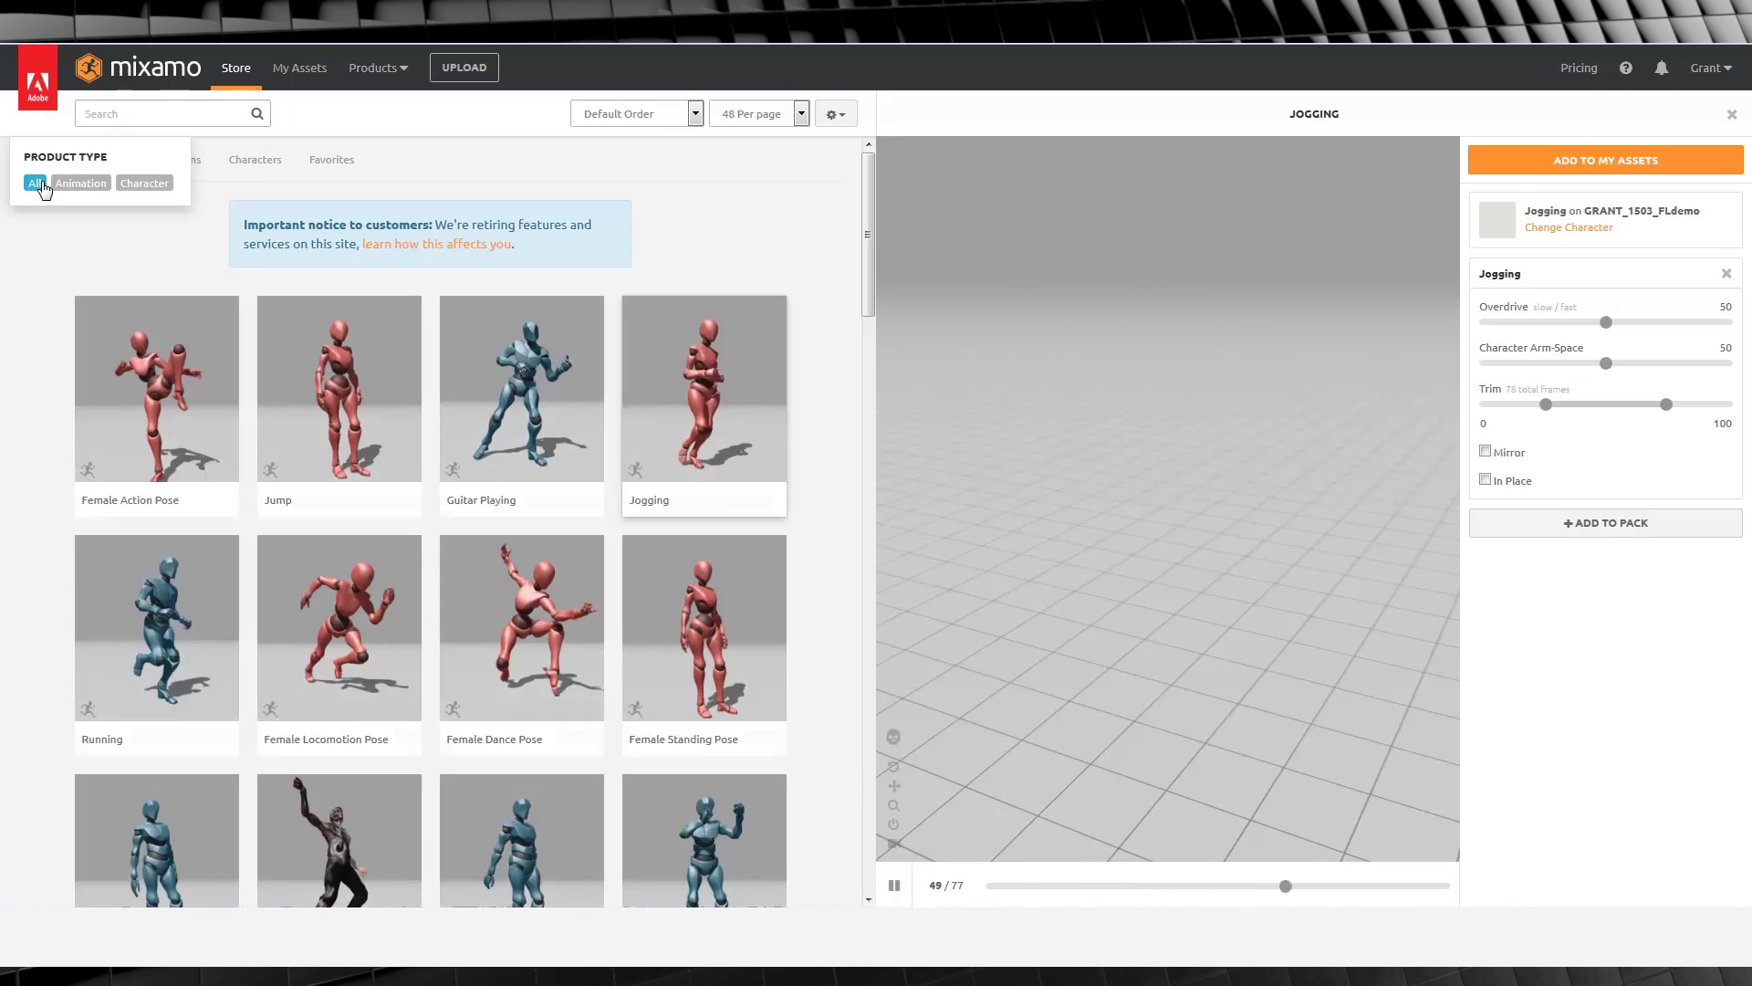
- Search 'dying', preview the second Dying animation from below, and add it to My Assets
left_click(129, 111)
type("dying")
key("Return")
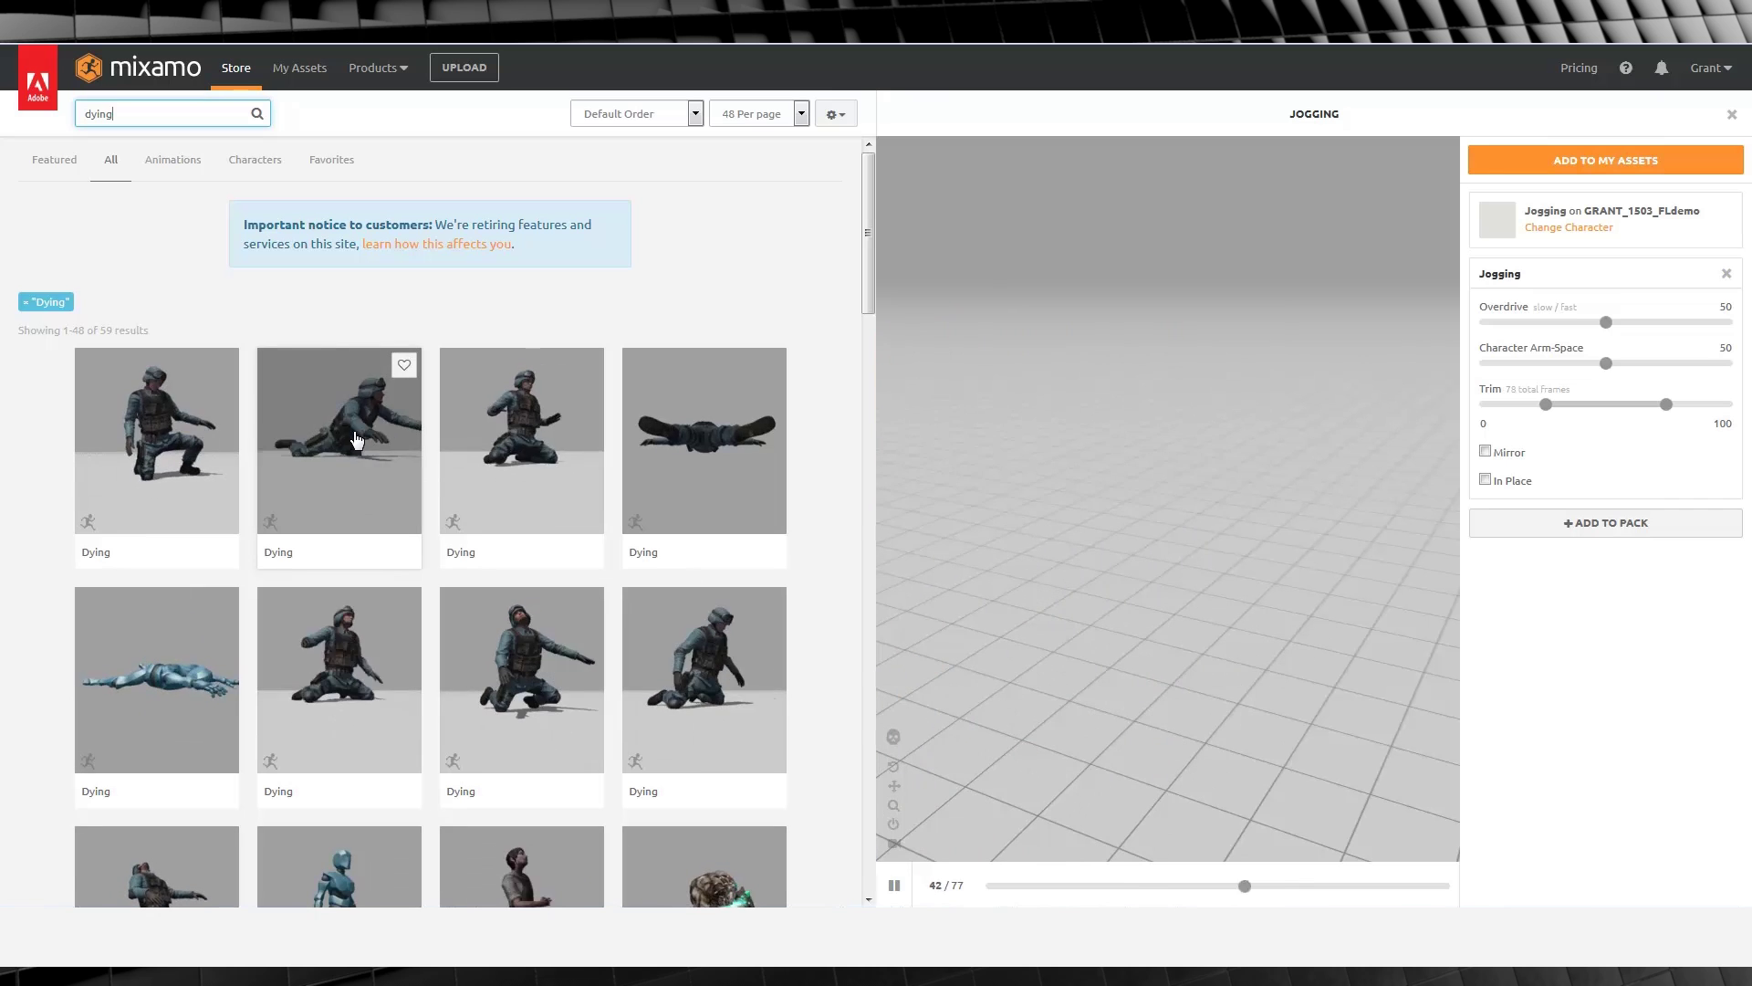
left_click(356, 440)
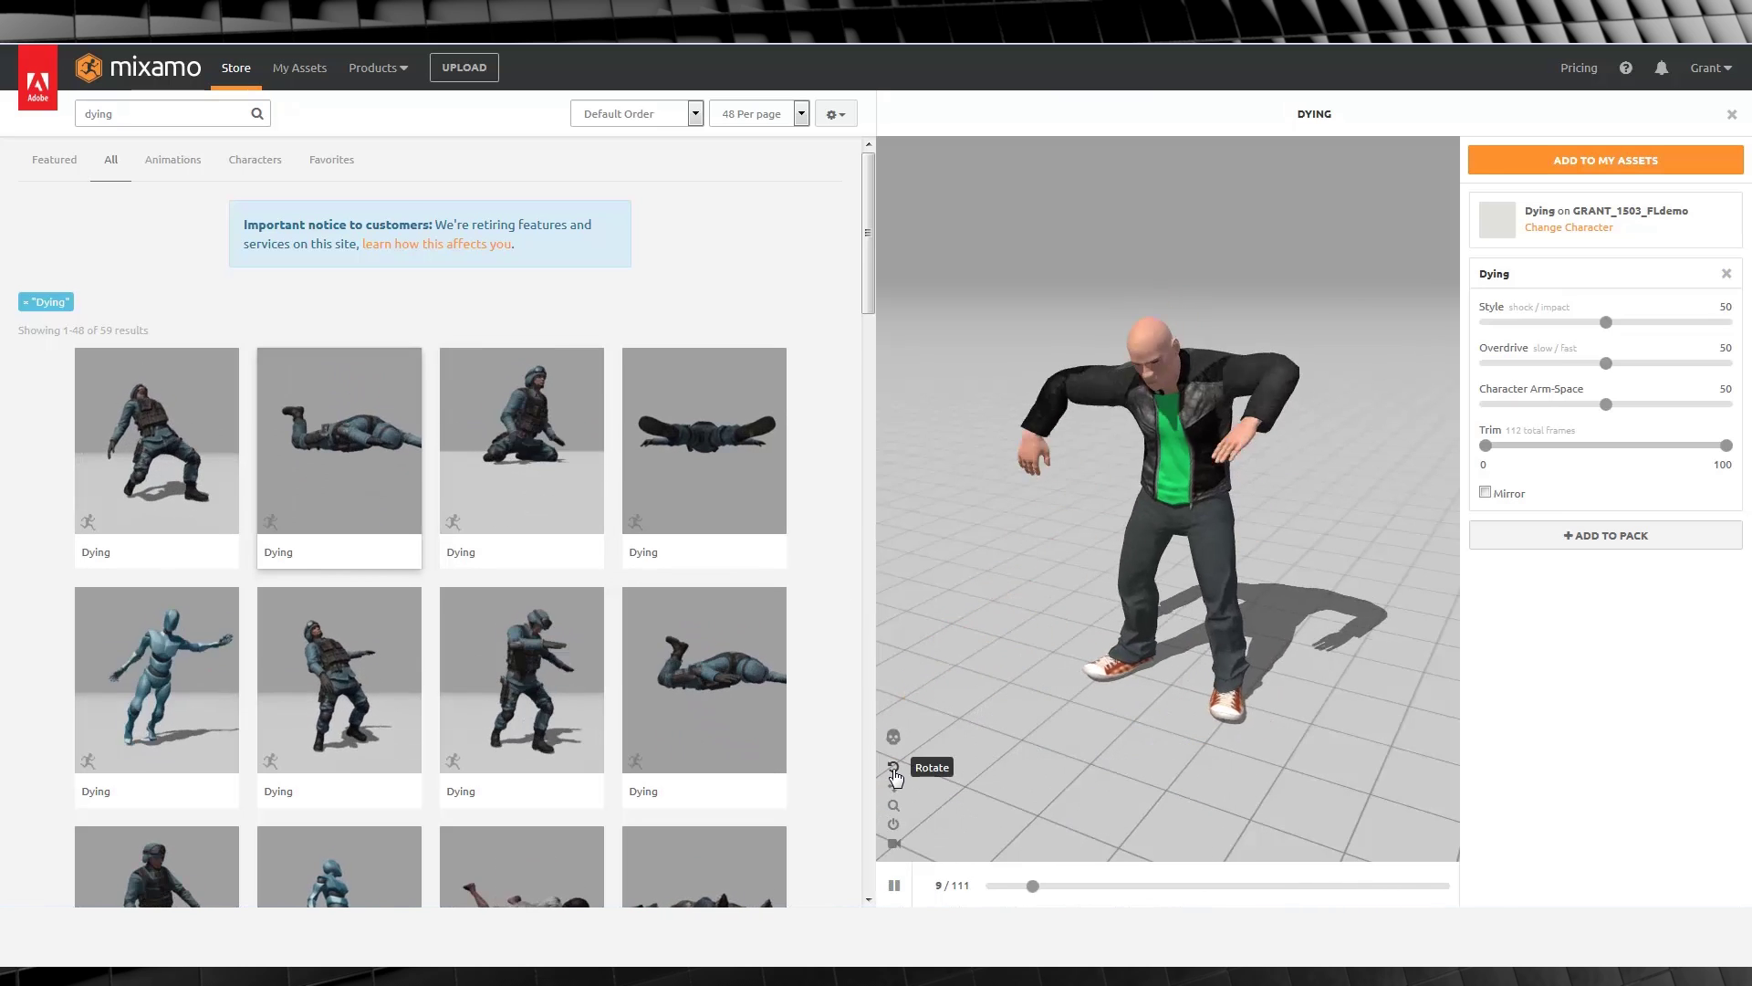
left_click_drag(1040, 710, 1108, 643)
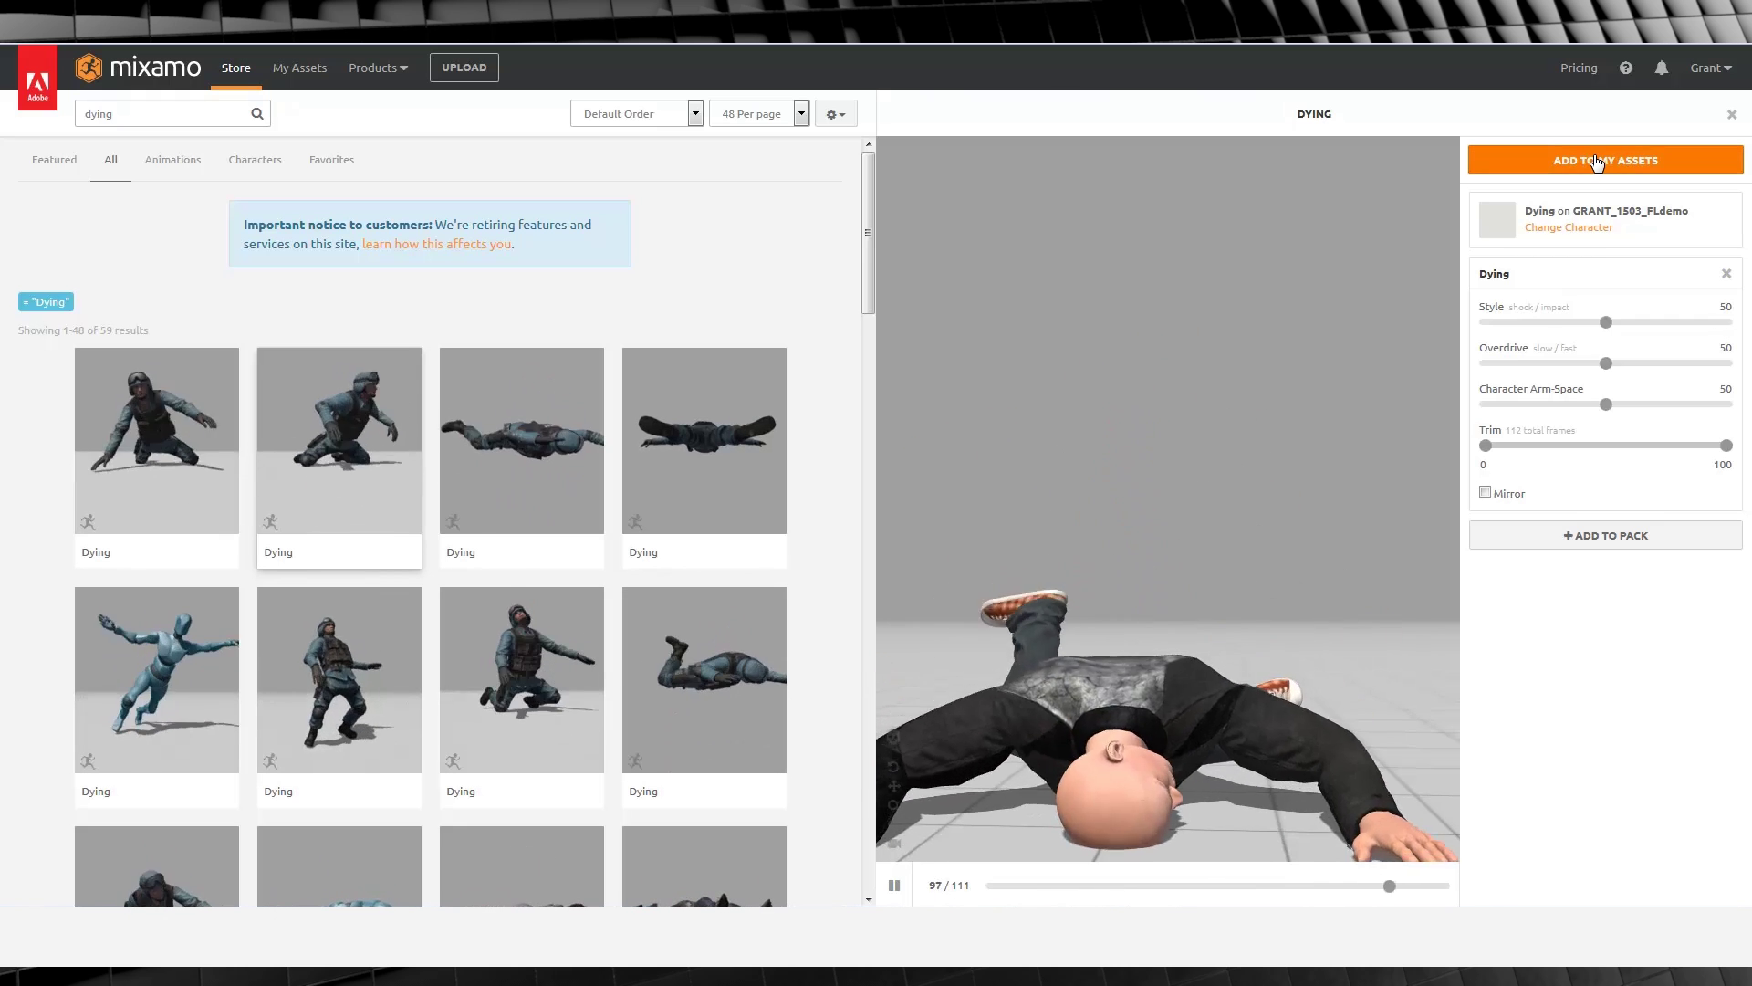
left_click(1595, 161)
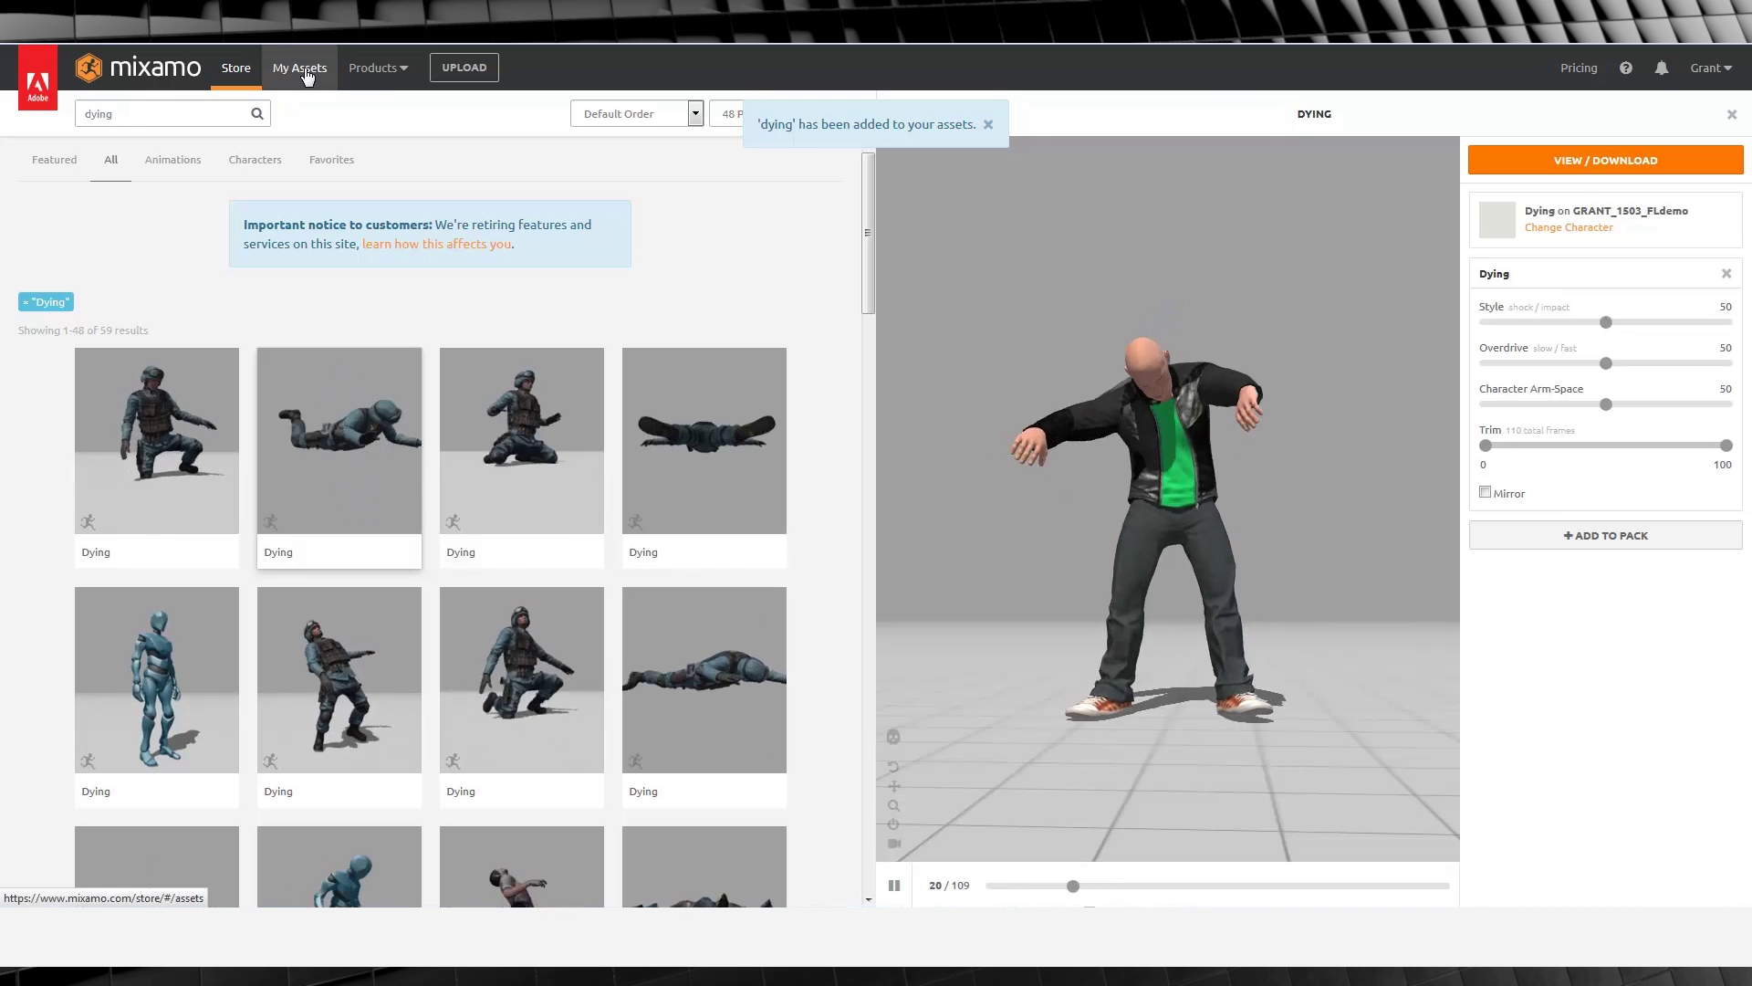
- Download the Dying animation from My Animations as an FBX at 24 fps
left_click(301, 68)
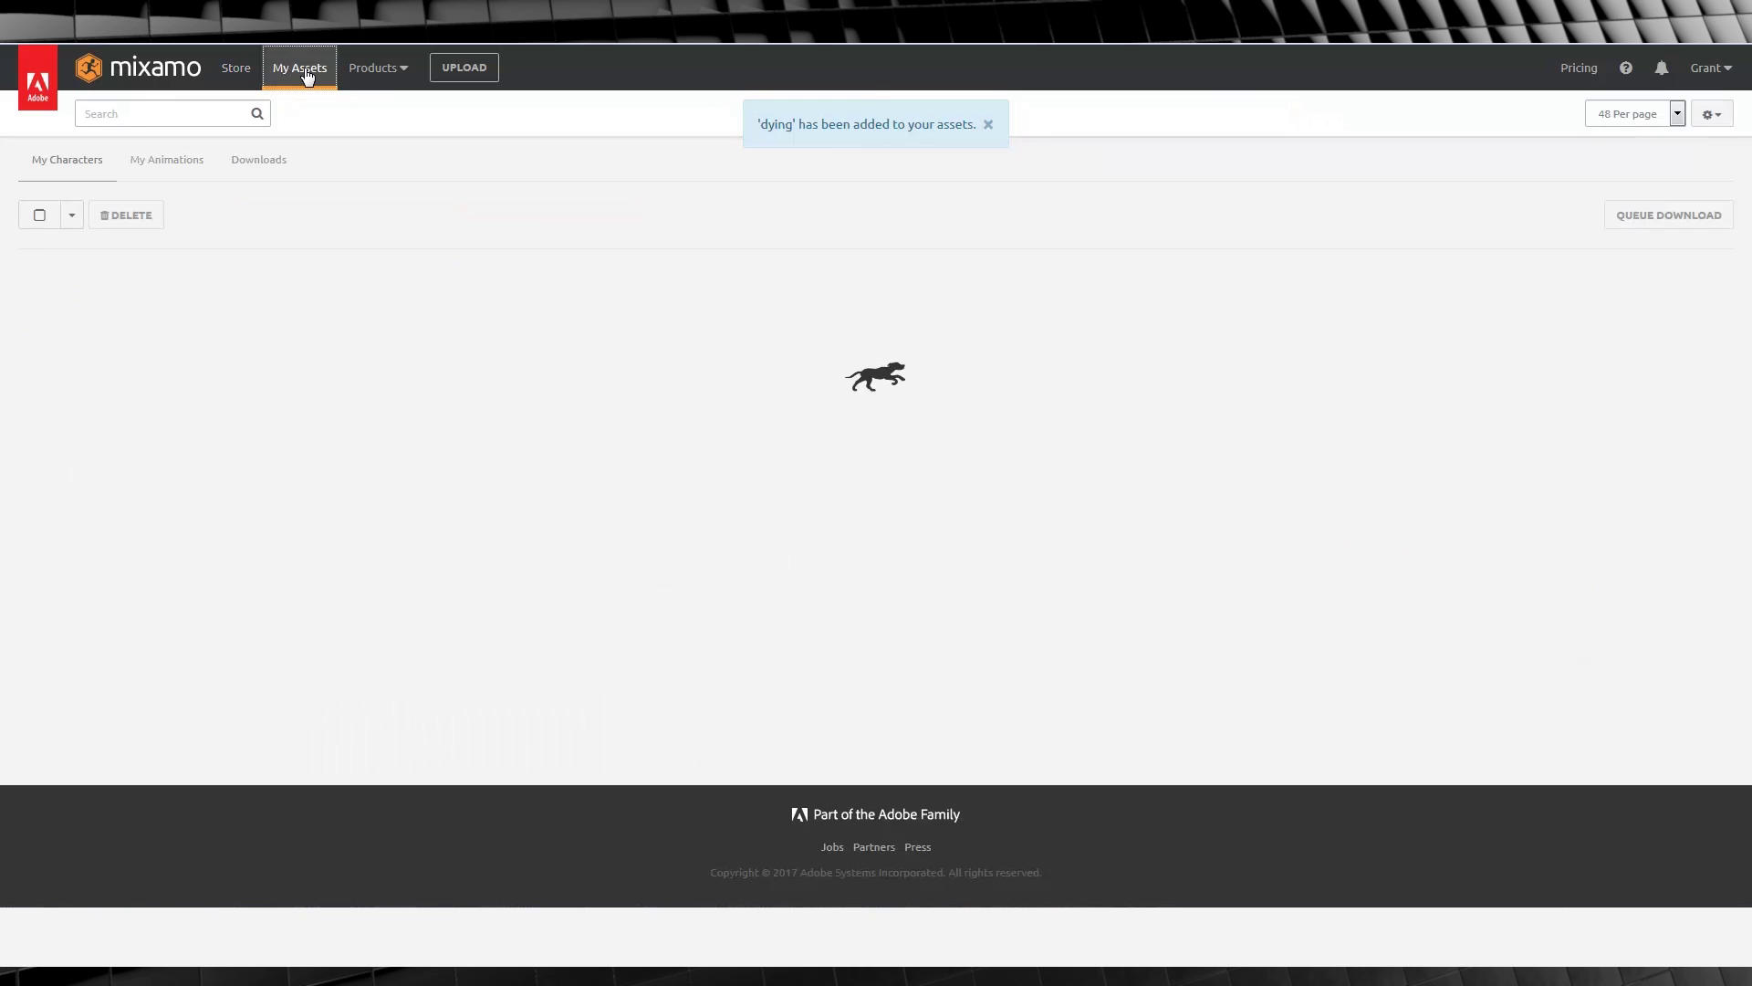
left_click(167, 161)
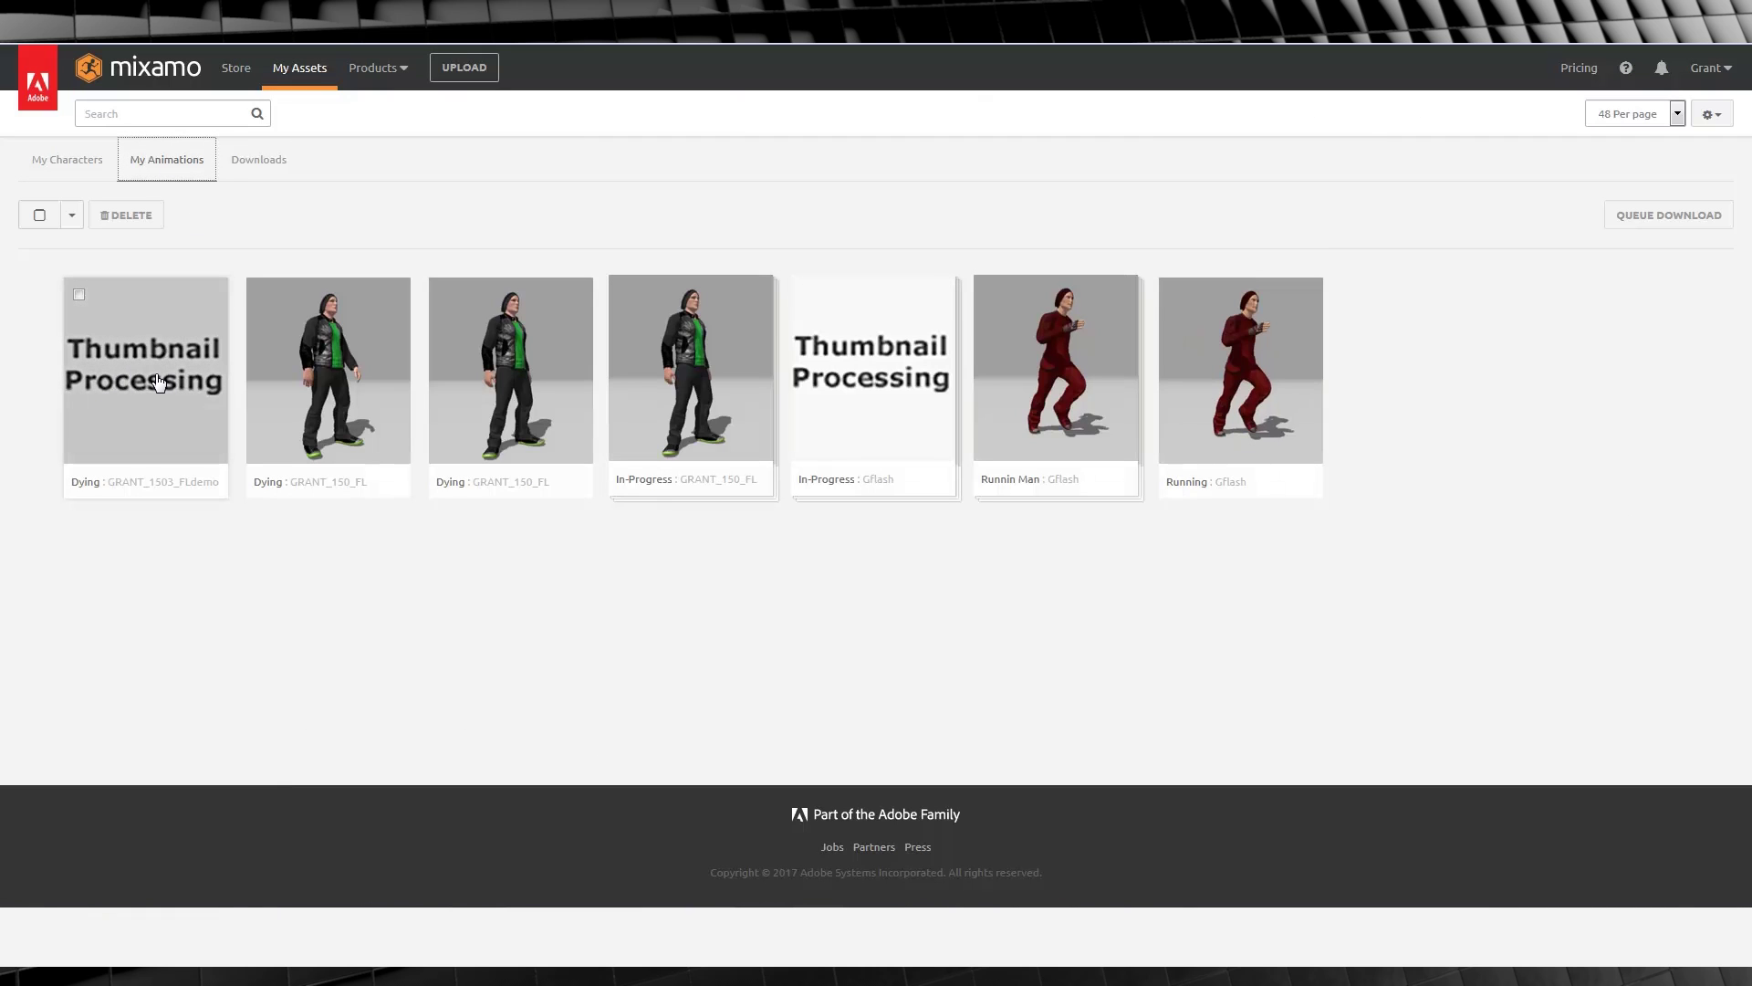
left_click(157, 382)
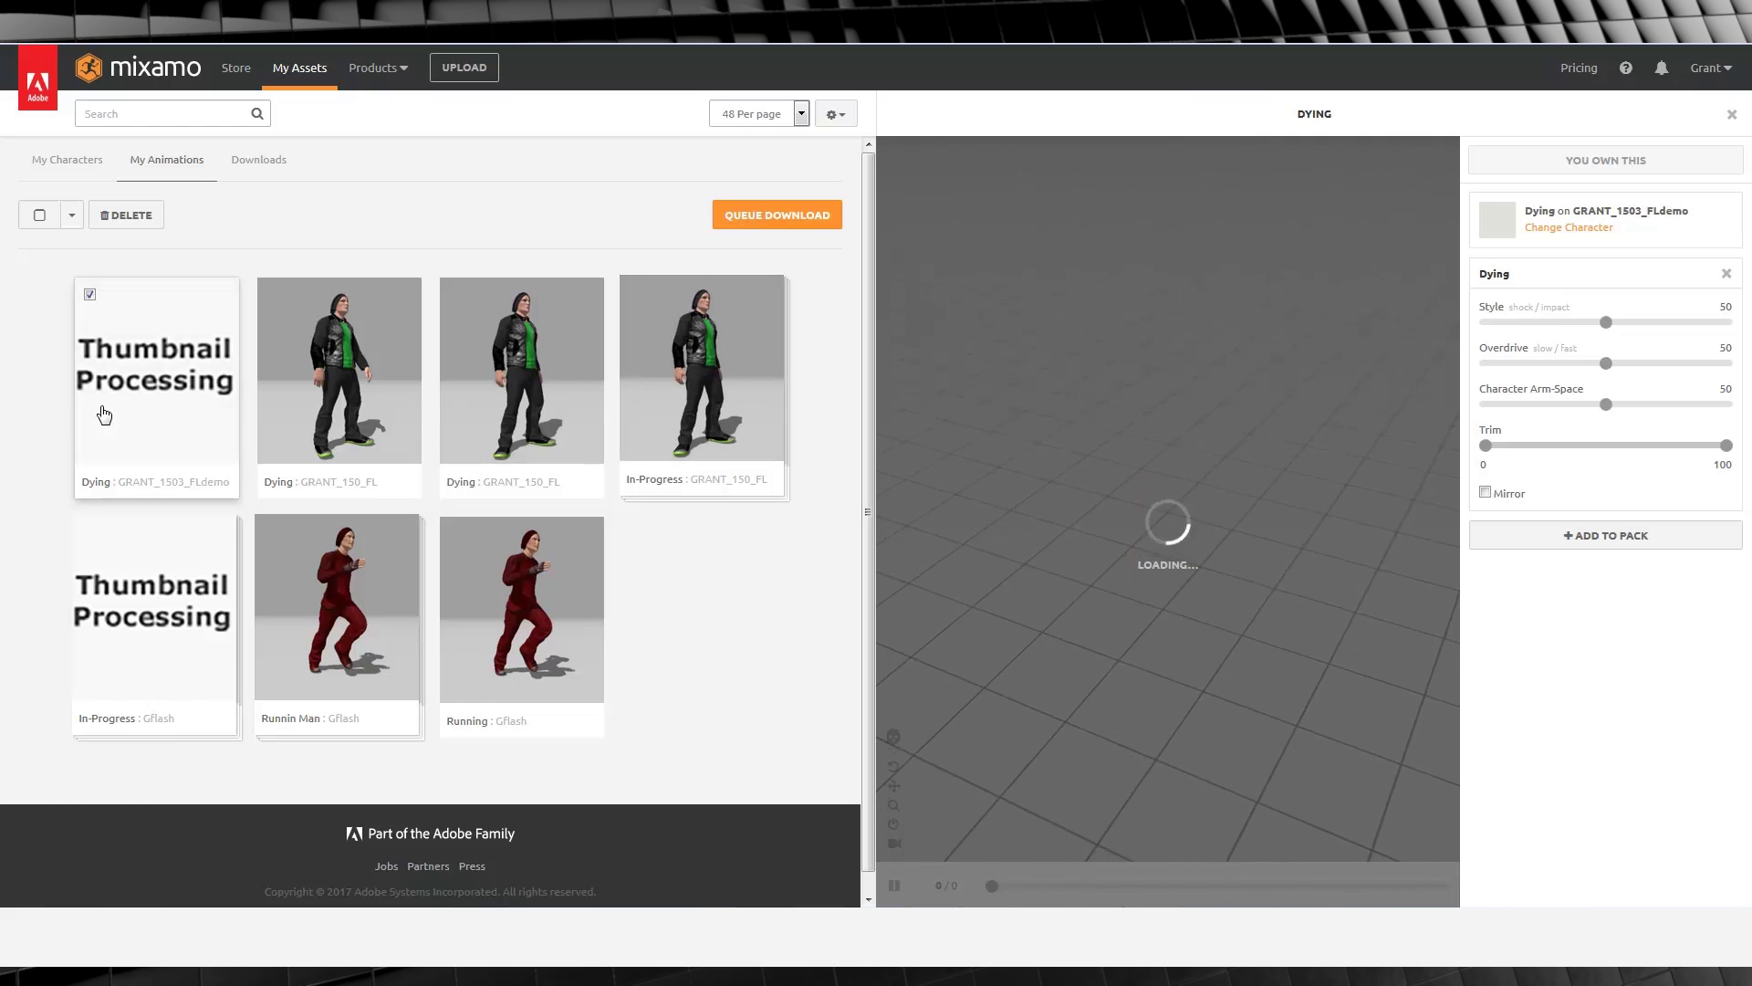
left_click(790, 216)
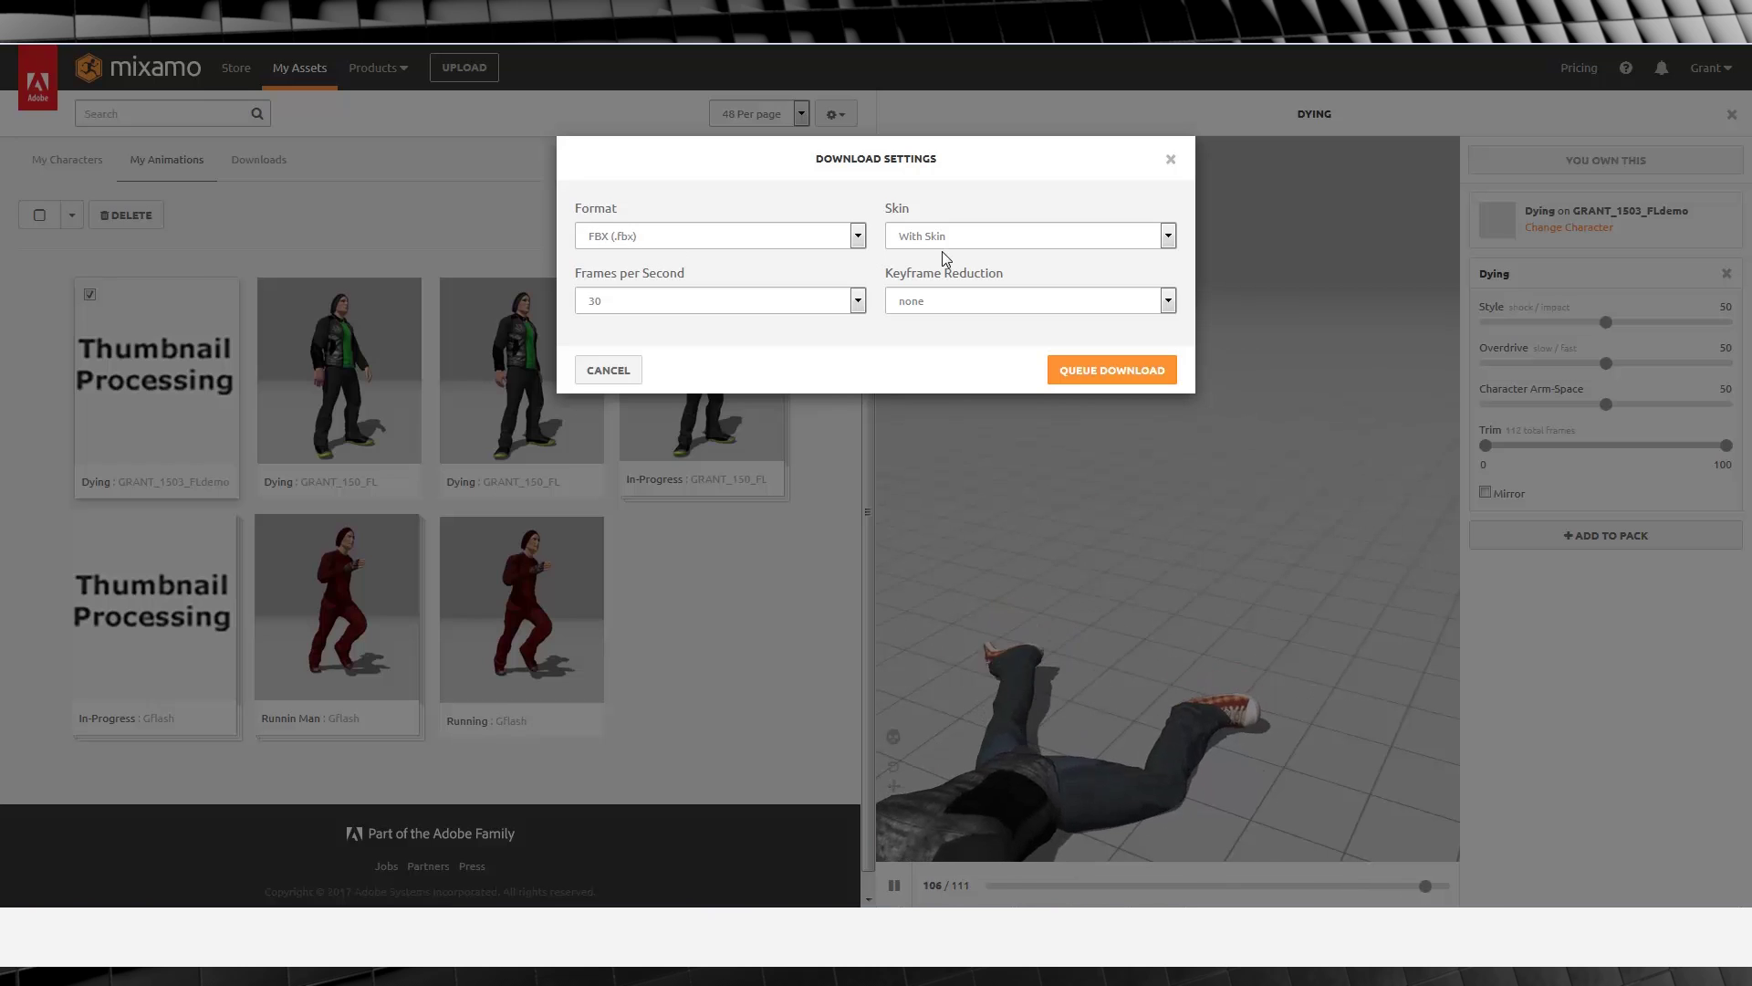
left_click(858, 301)
left_click(633, 324)
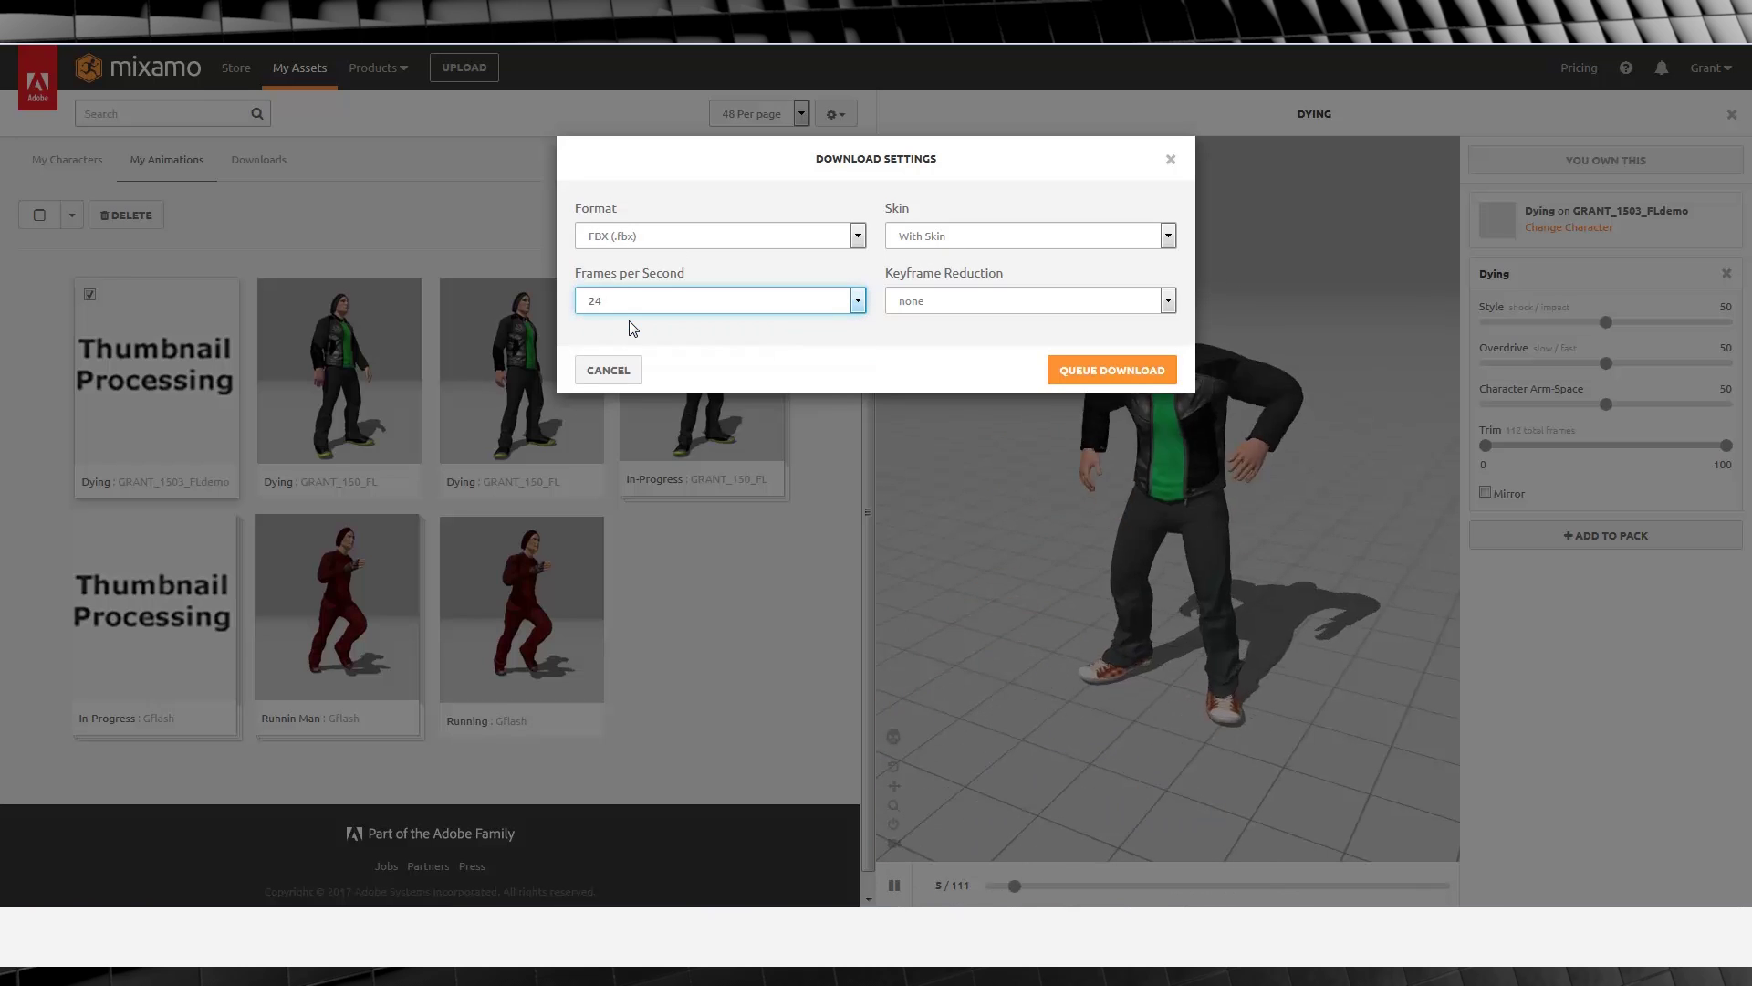
left_click(1105, 374)
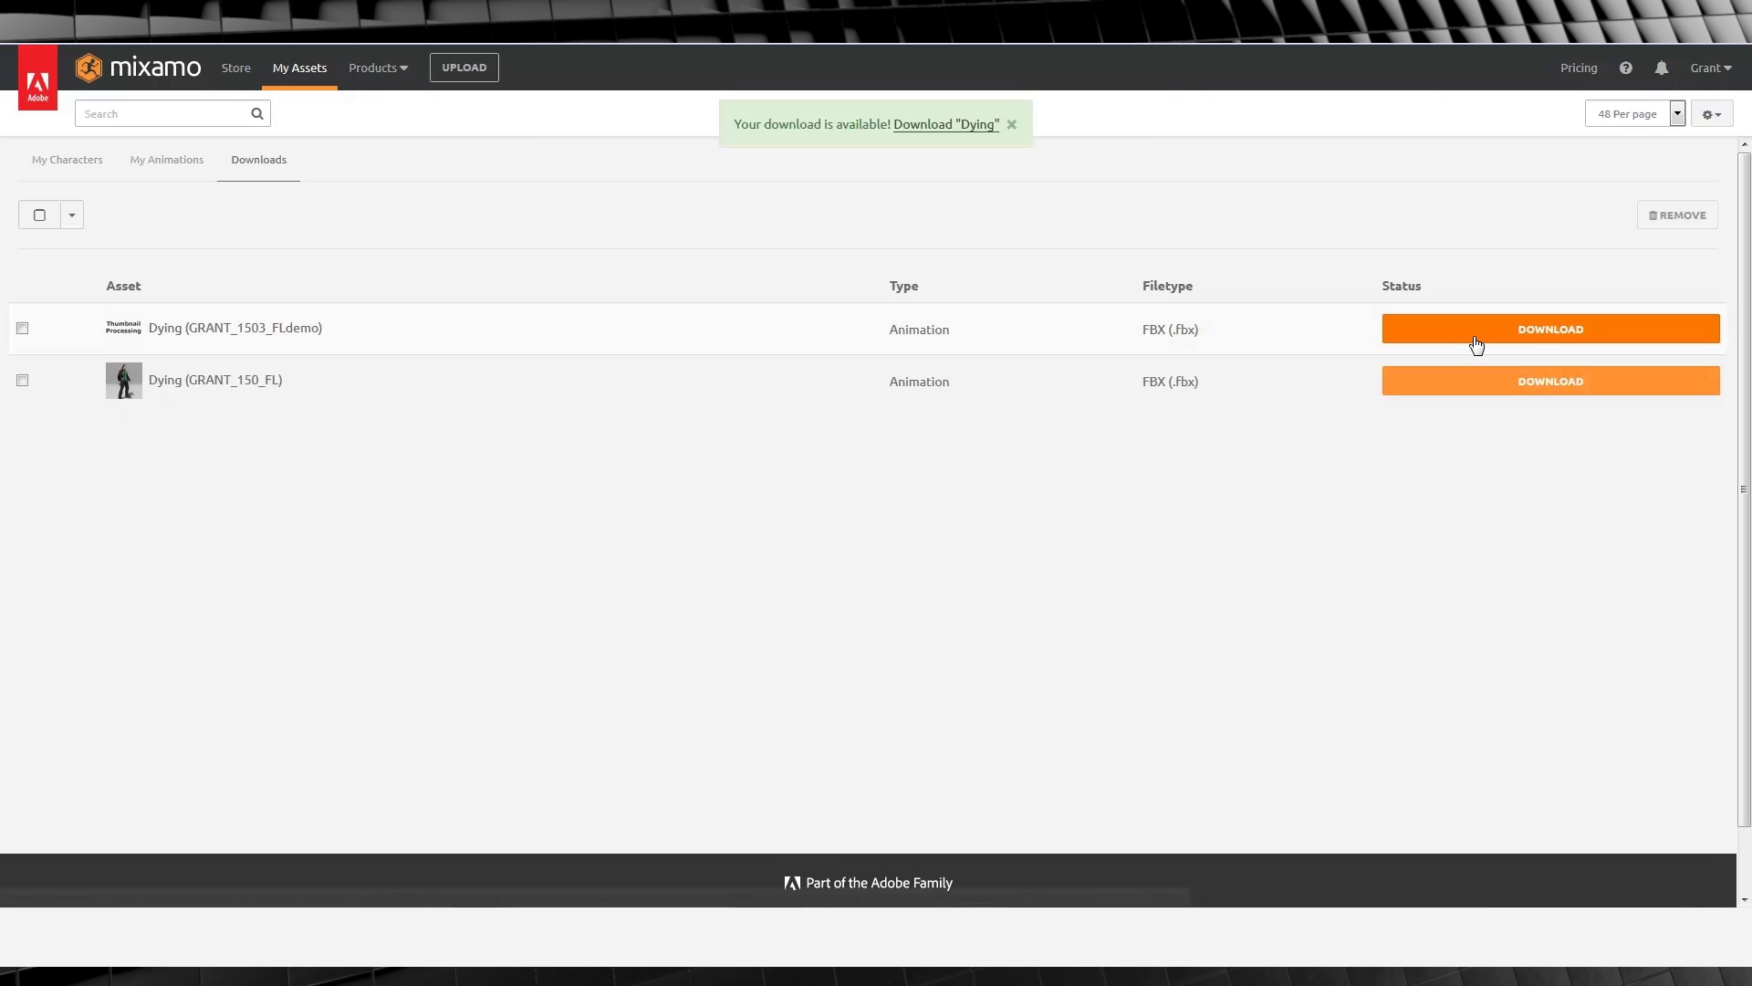
left_click(1551, 330)
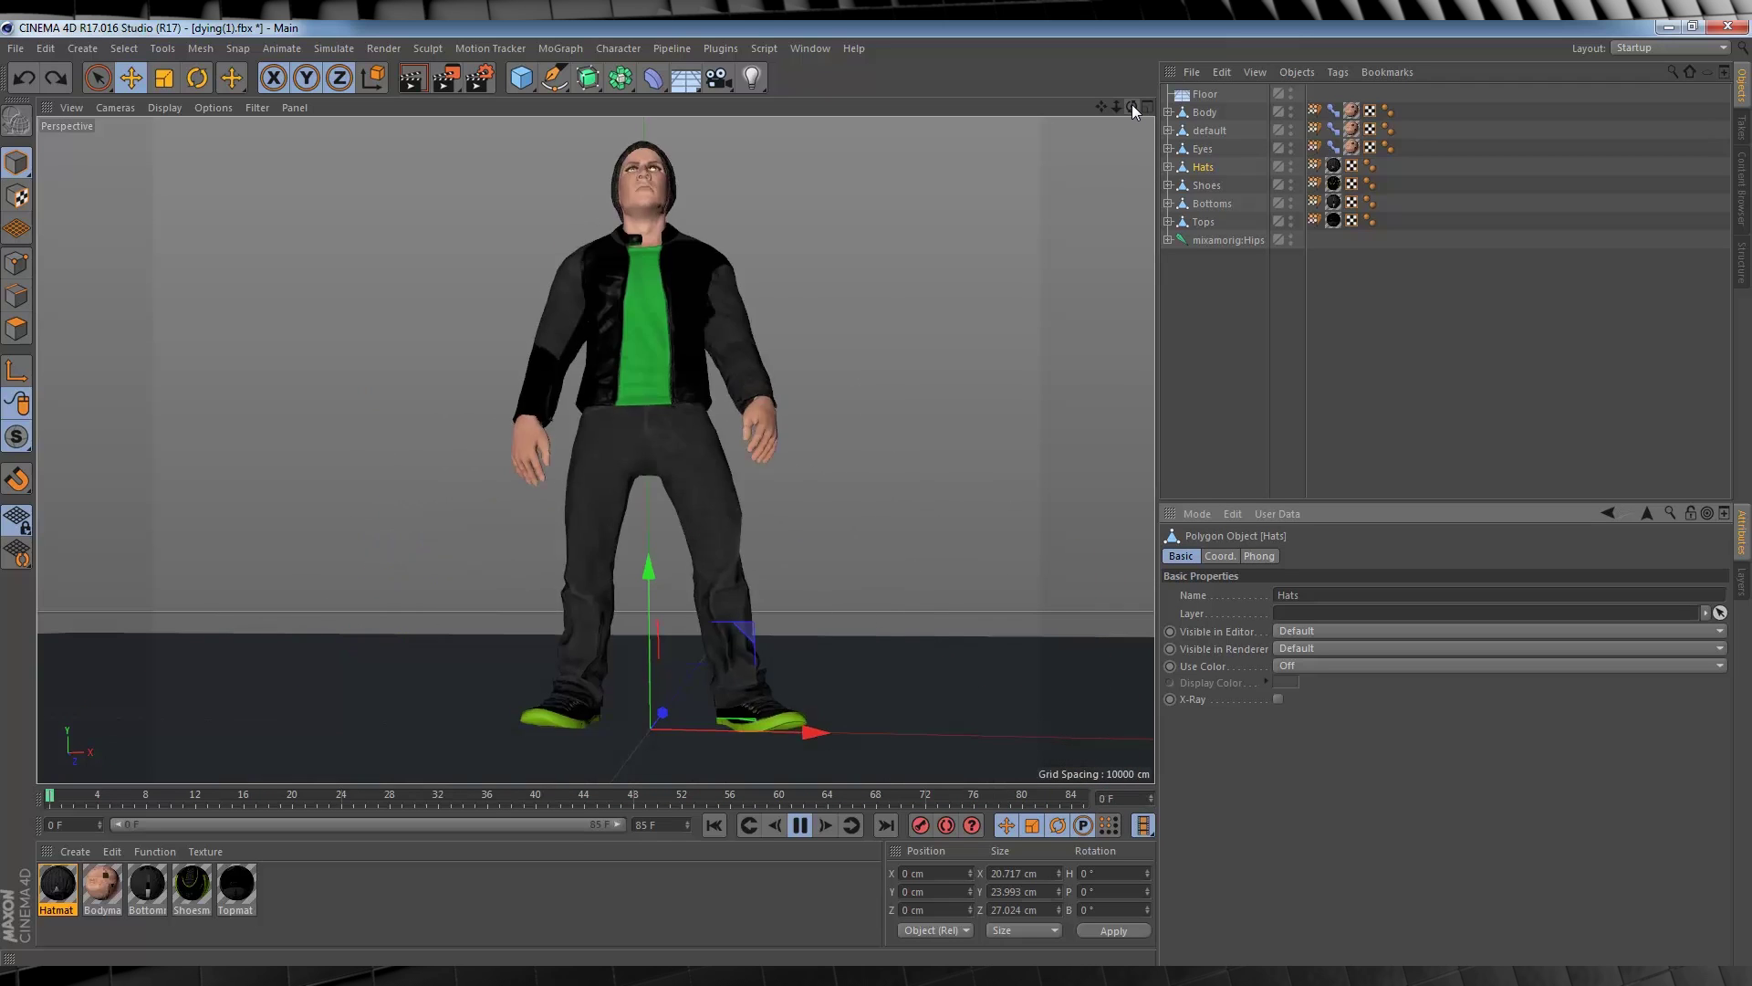
- Stop the Dying animation playback at frame 62 in Cinema 4D
left_click(800, 825)
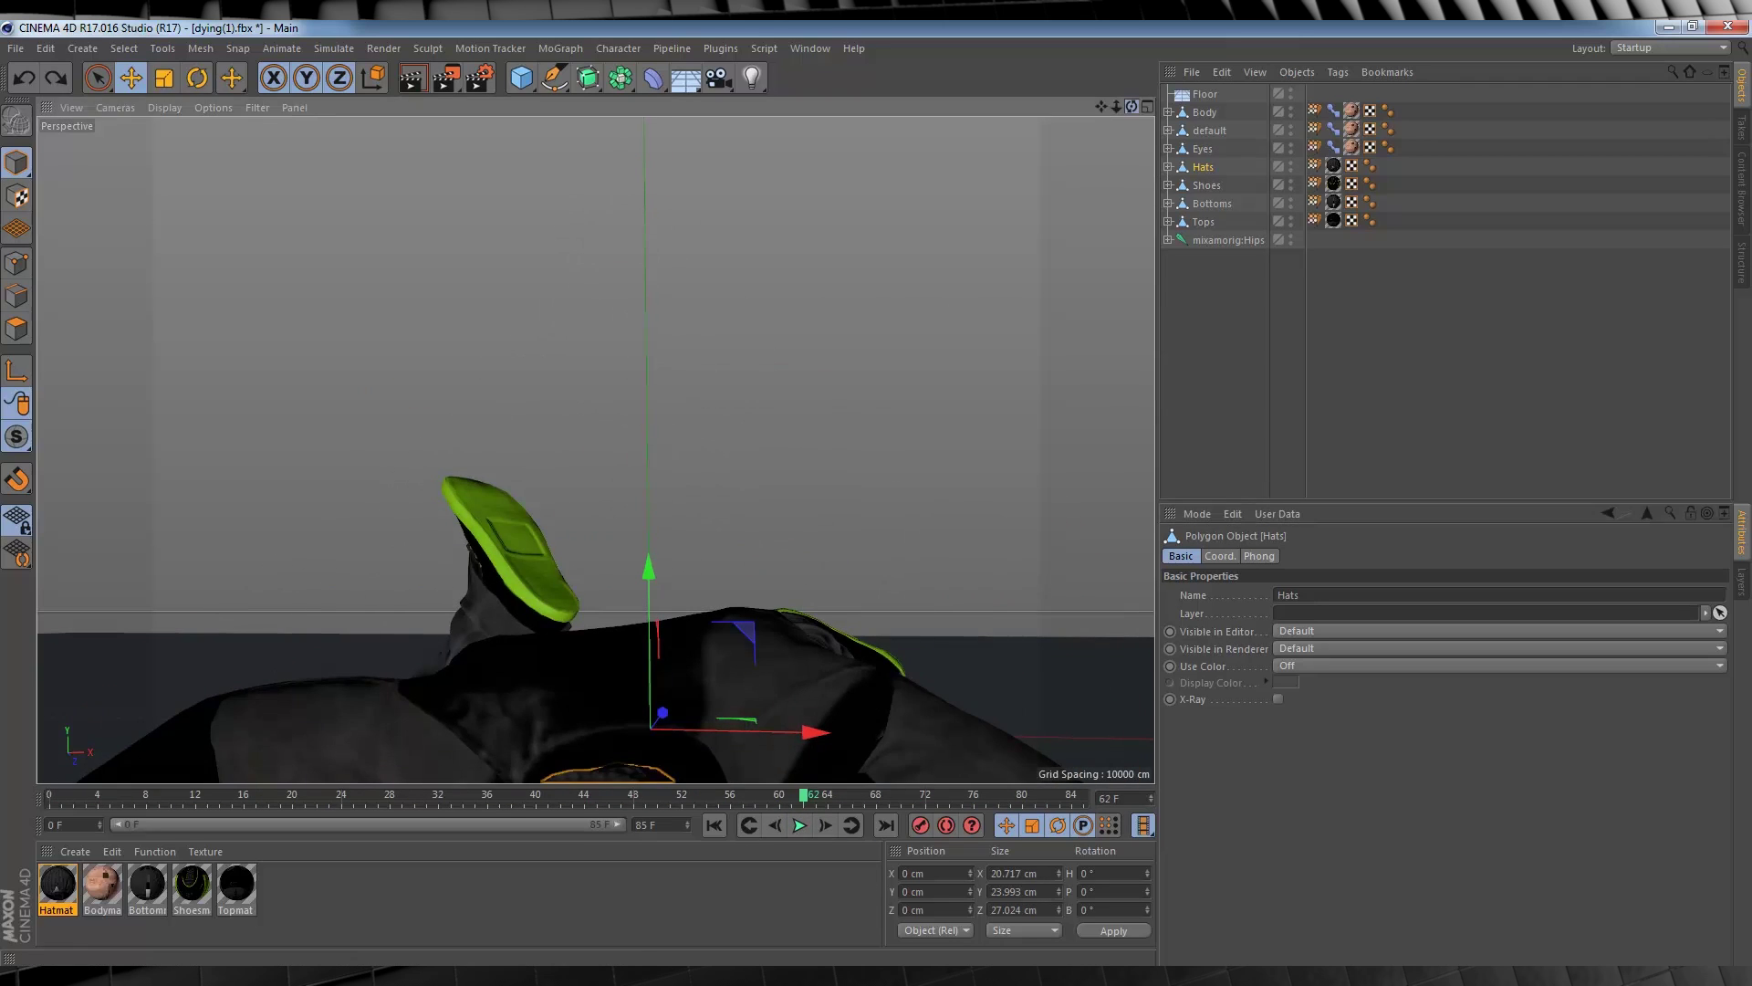